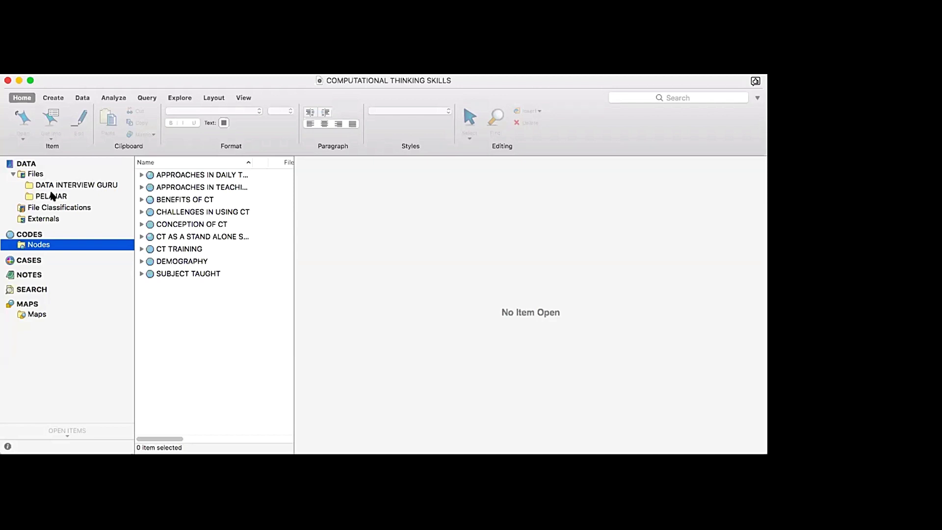
Open the third interview transcript in the DATA INTERVIEW GURU folder and read through its profile and CT answers.
click(50, 186)
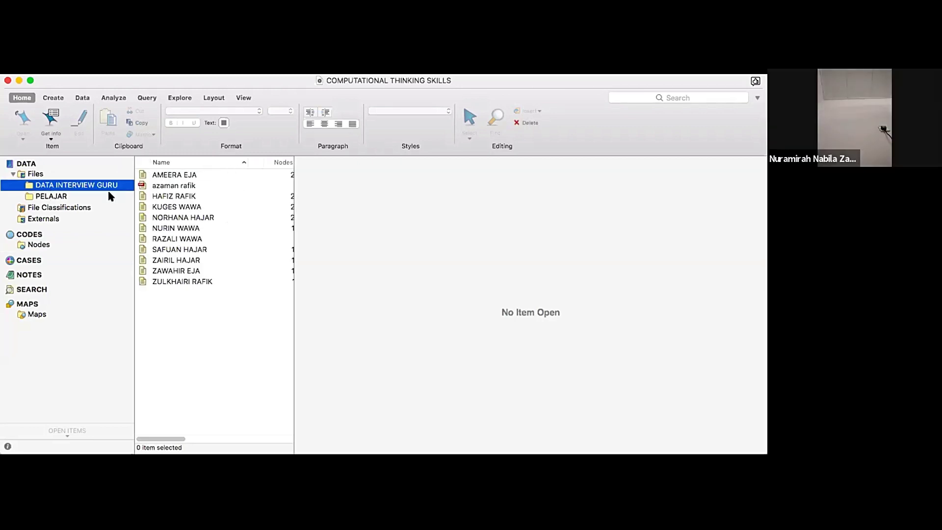
click(165, 198)
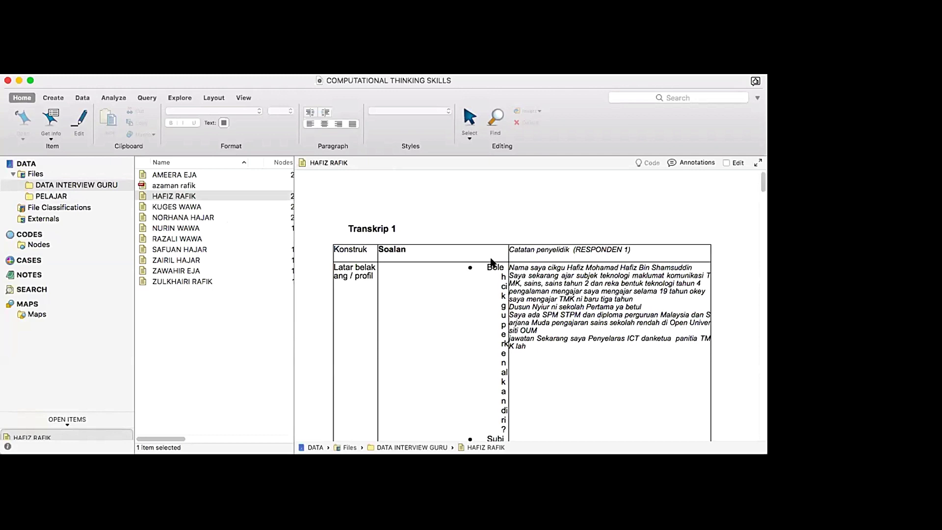
scroll(489, 255, down, 5)
scroll(489, 255, up, 5)
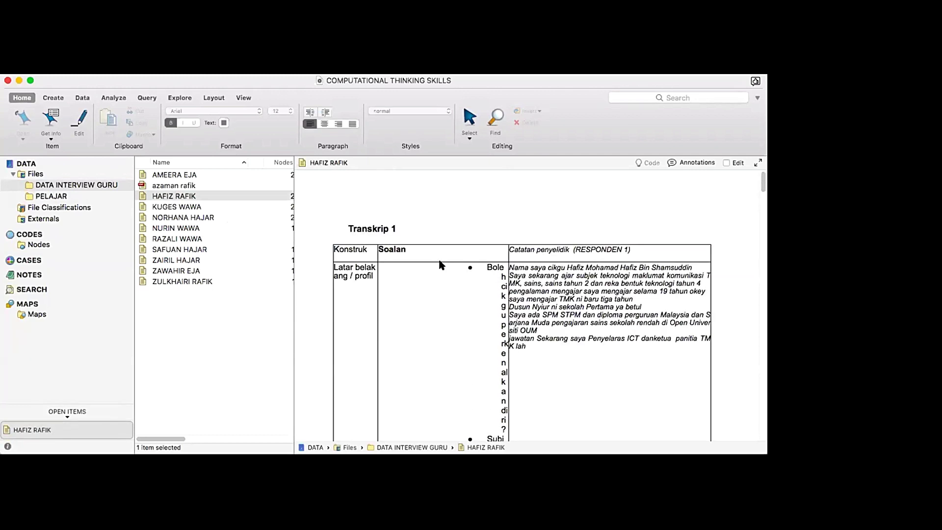
click(441, 264)
scroll(441, 265, down, 3)
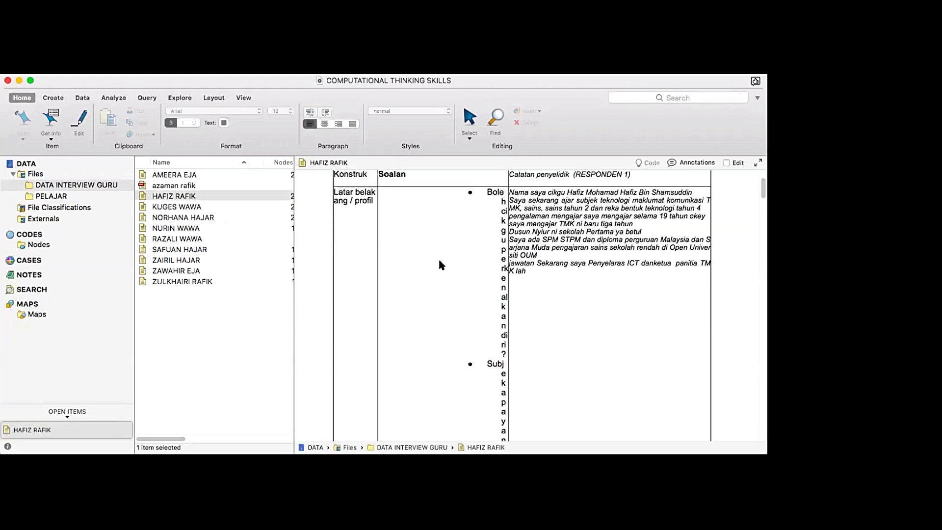
scroll(430, 212, up, 3)
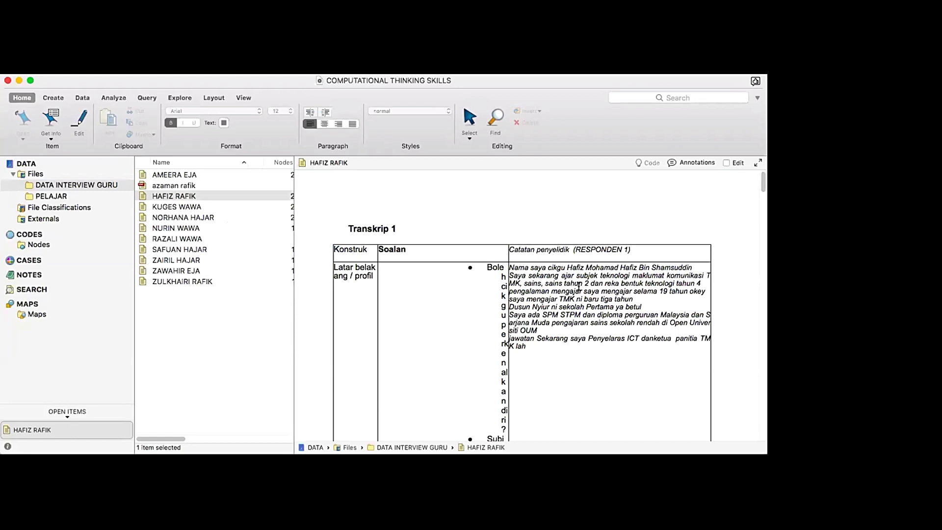
scroll(576, 278, down, 2)
scroll(554, 293, down, 10)
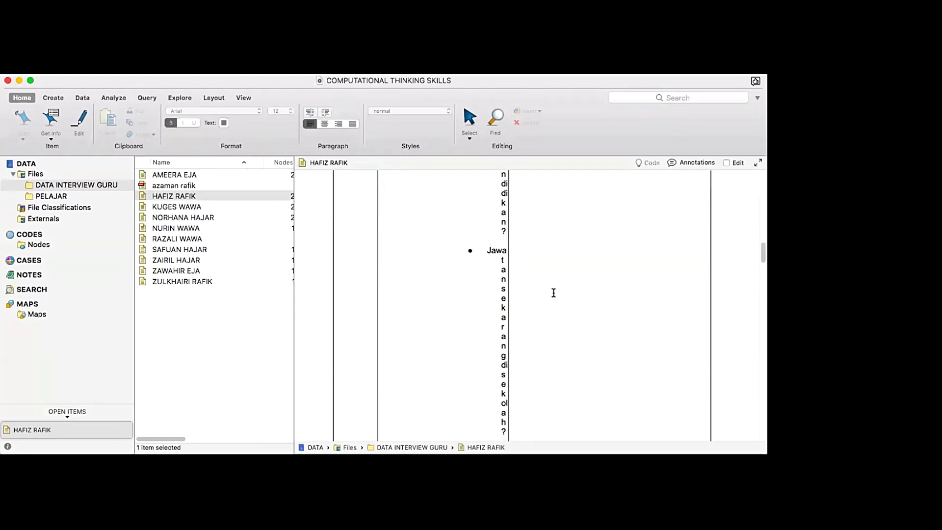
scroll(554, 295, down, 10)
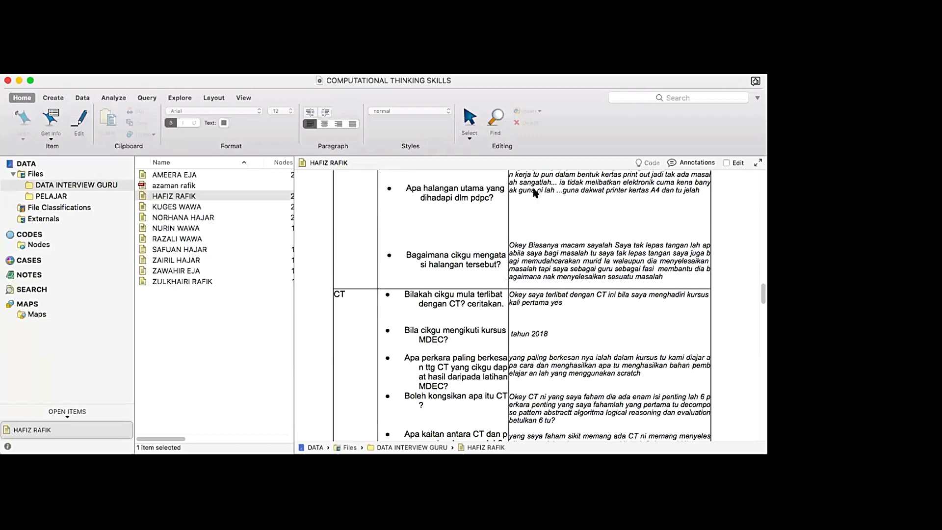
scroll(540, 332, down, 5)
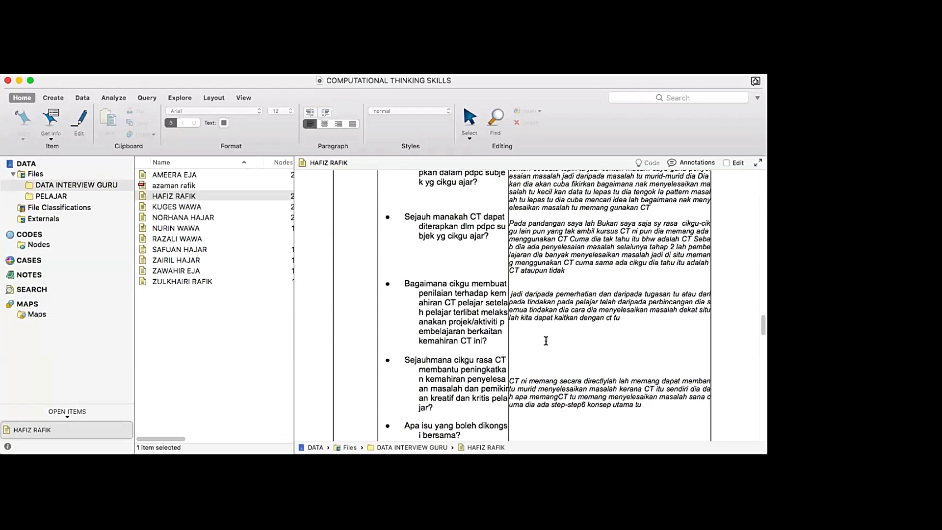
scroll(546, 340, up, 3)
Open the first and eighth interview transcripts and examine the eighth one's research objectives, guidelines and question table.
click(204, 174)
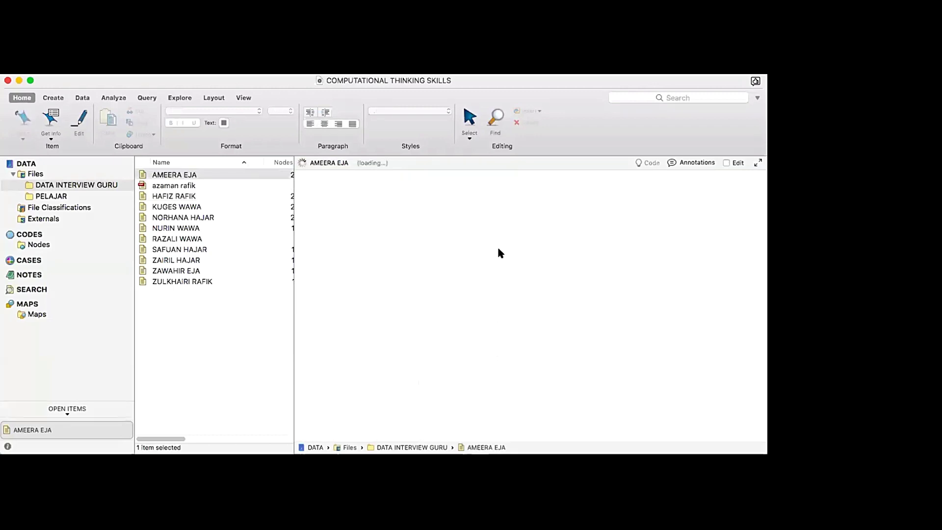
click(179, 251)
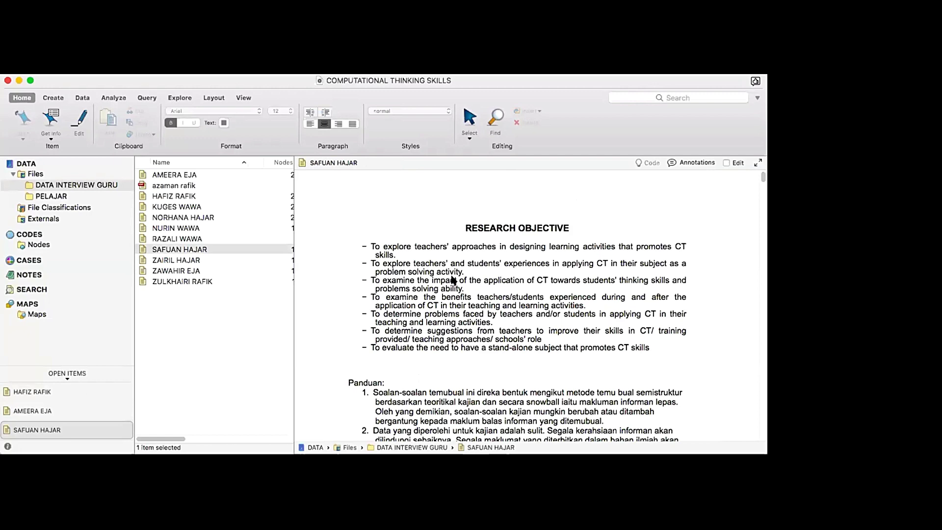
scroll(502, 309, down, 8)
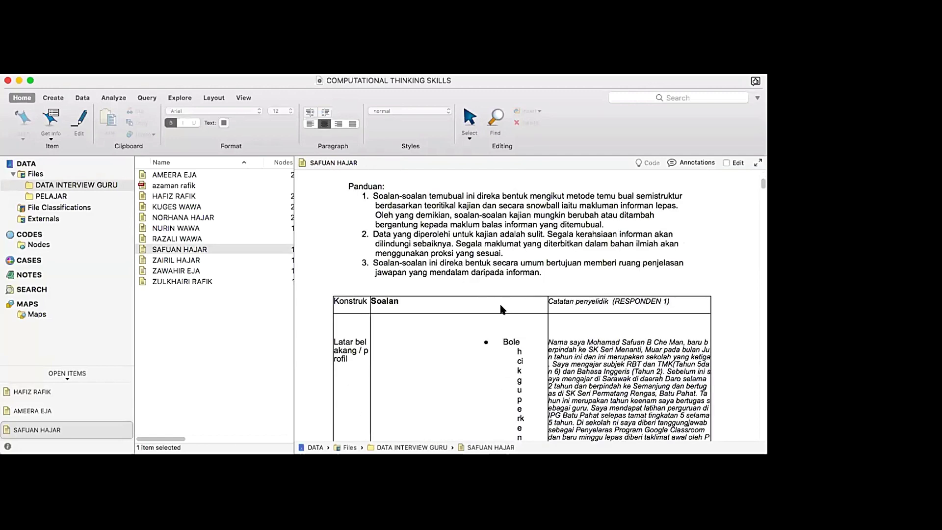
Open the tenth interview transcript in the list and skim its questions and answers from start to end.
key(Down)
key(Down)
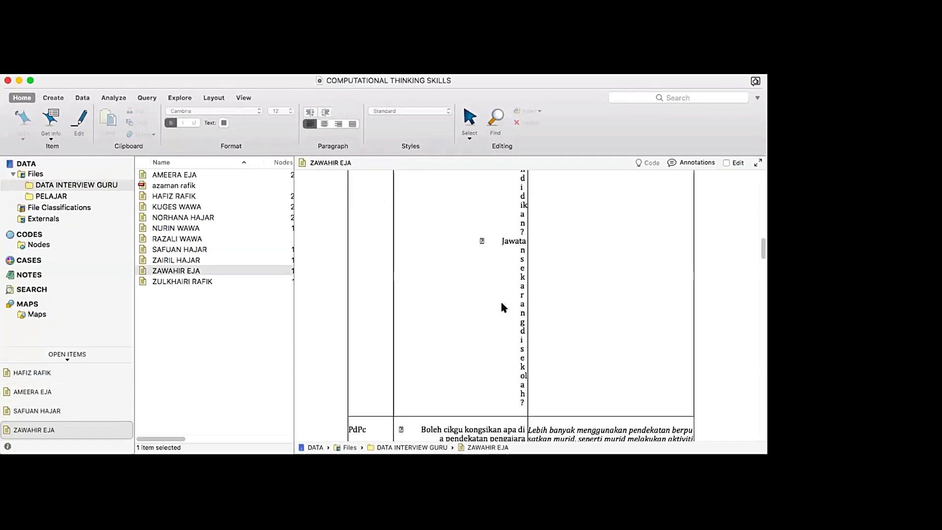
scroll(501, 306, down, 3)
scroll(501, 307, up, 8)
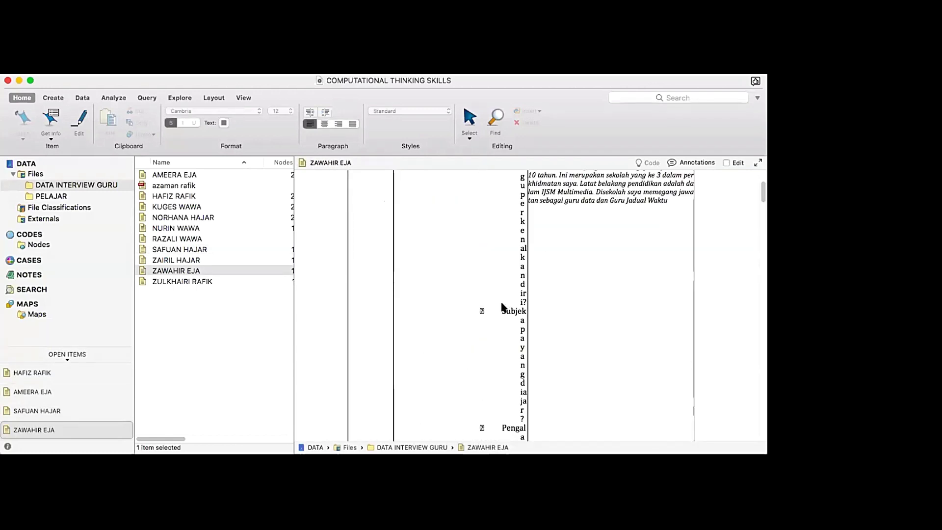
scroll(502, 307, up, 3)
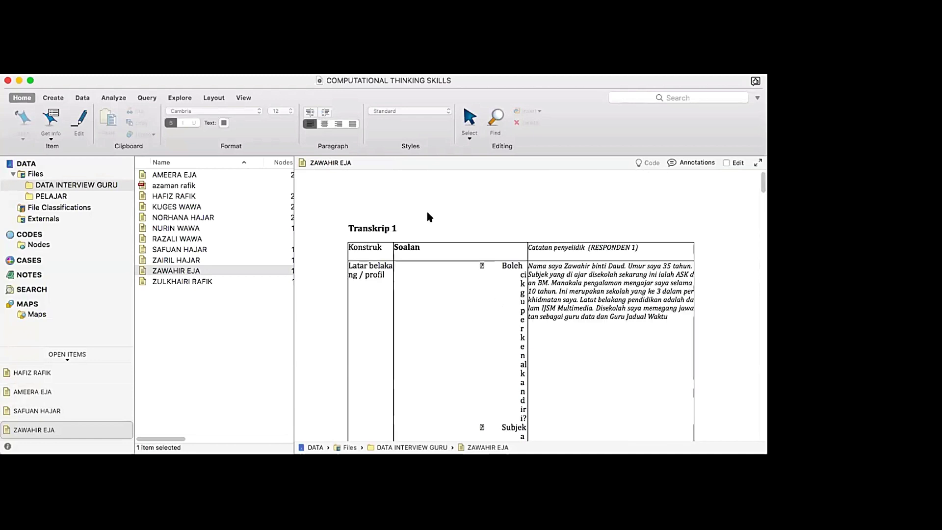
click(233, 341)
scroll(719, 274, down, 10)
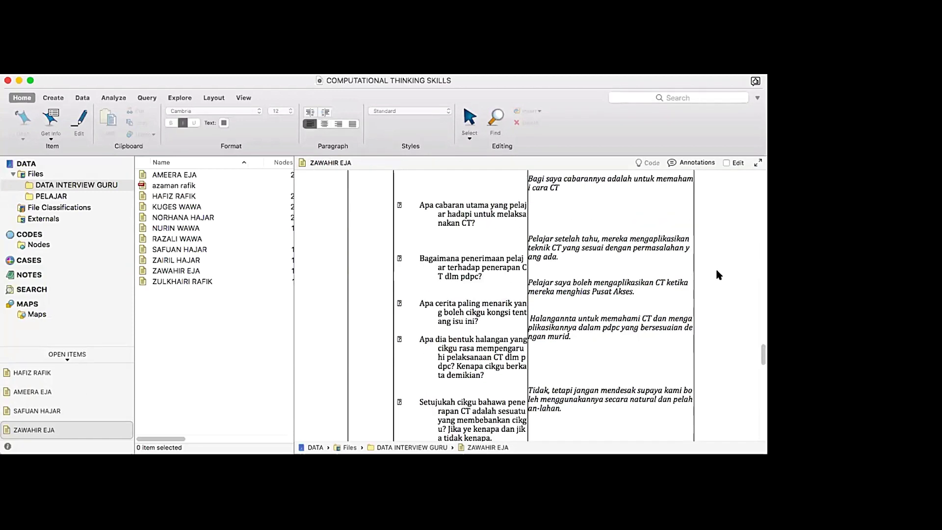
scroll(657, 260, up, 15)
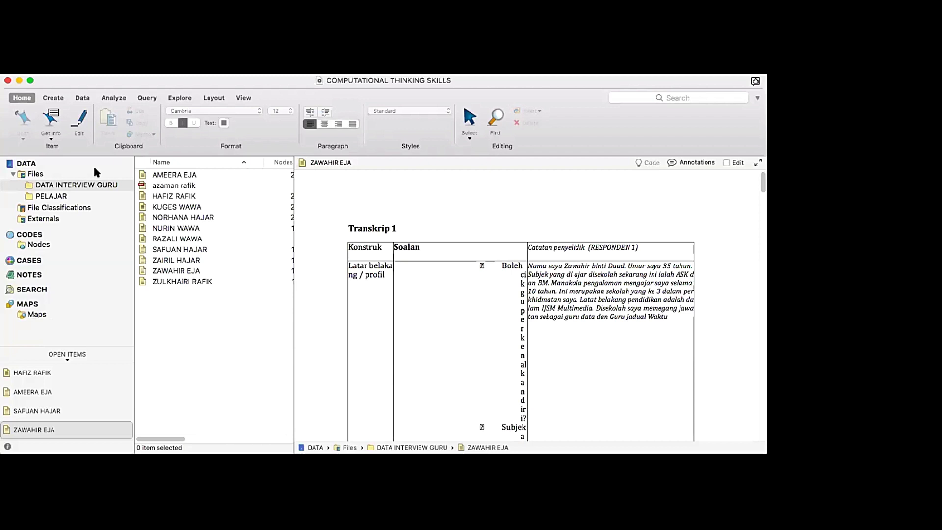
Start importing a document into the DATA INTERVIEW GURU folder.
click(80, 196)
click(82, 185)
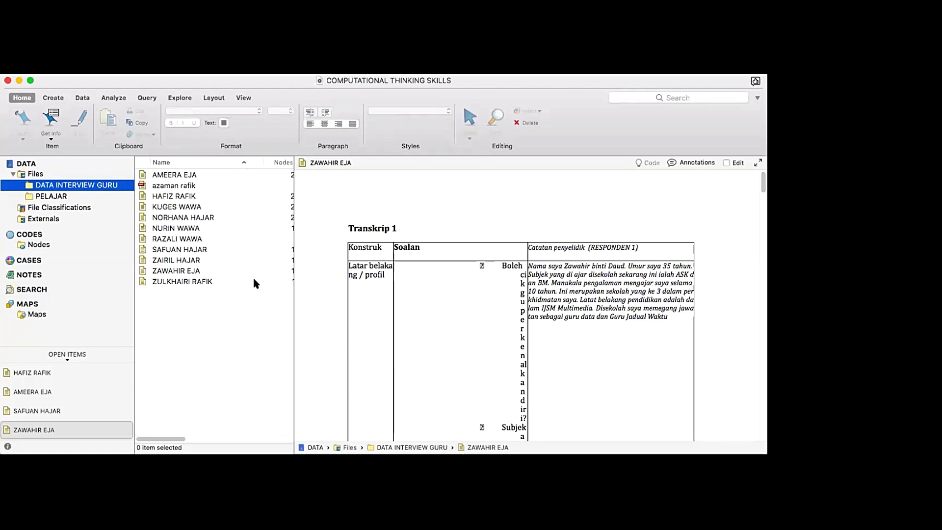
right_click(238, 299)
mouse_move(273, 309)
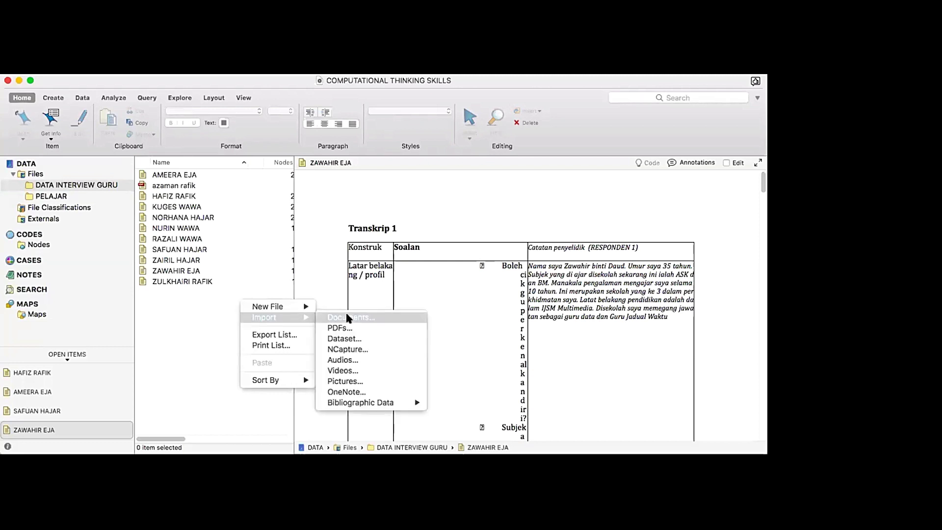
click(347, 318)
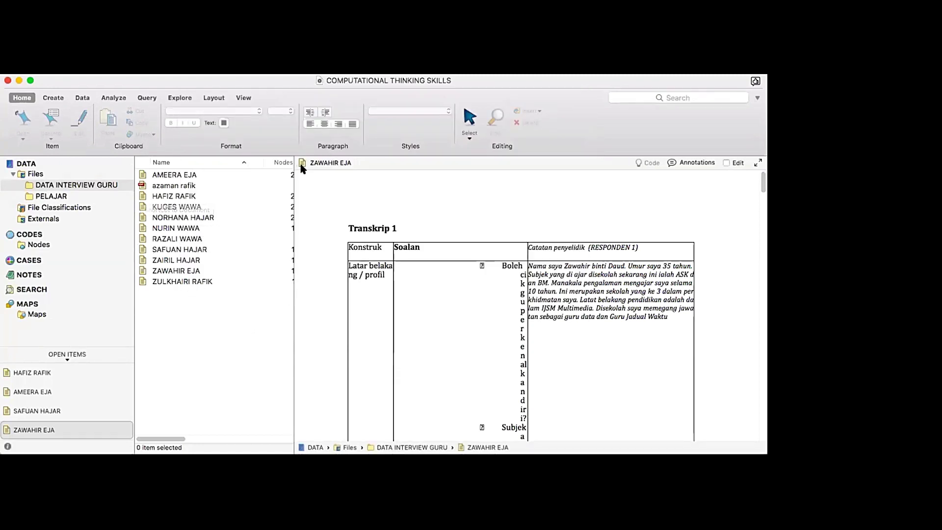
Expand the APPROACHES IN DAILY TEACHING node and widen the node list to fit full names plus the Files and References columns.
drag(335, 165, 326, 164)
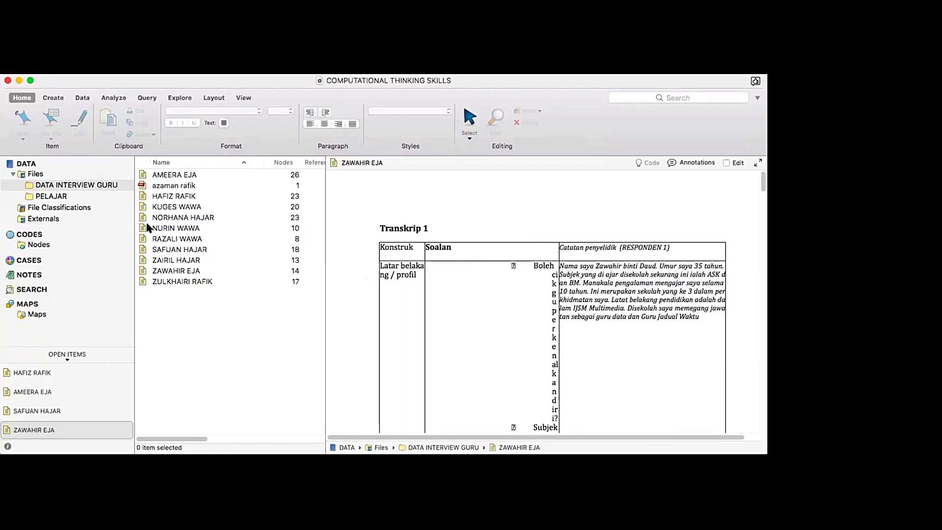
click(41, 244)
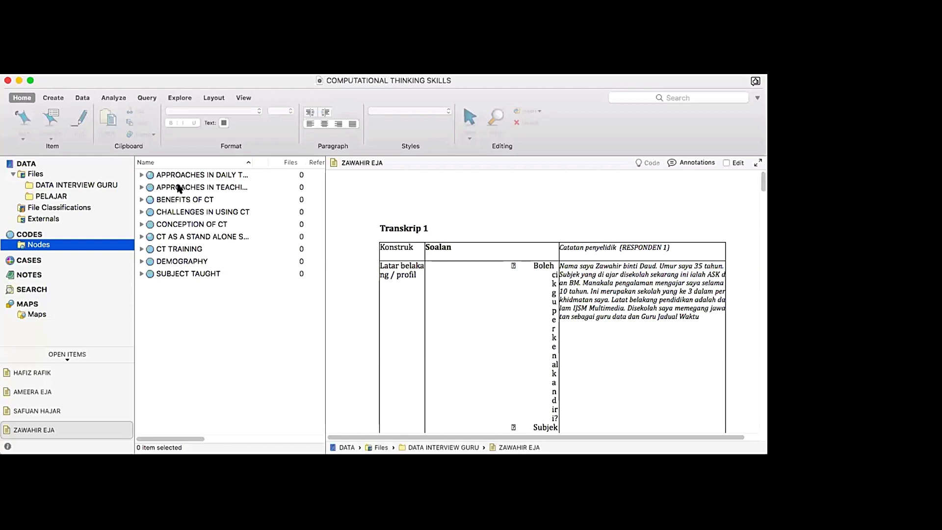
click(141, 175)
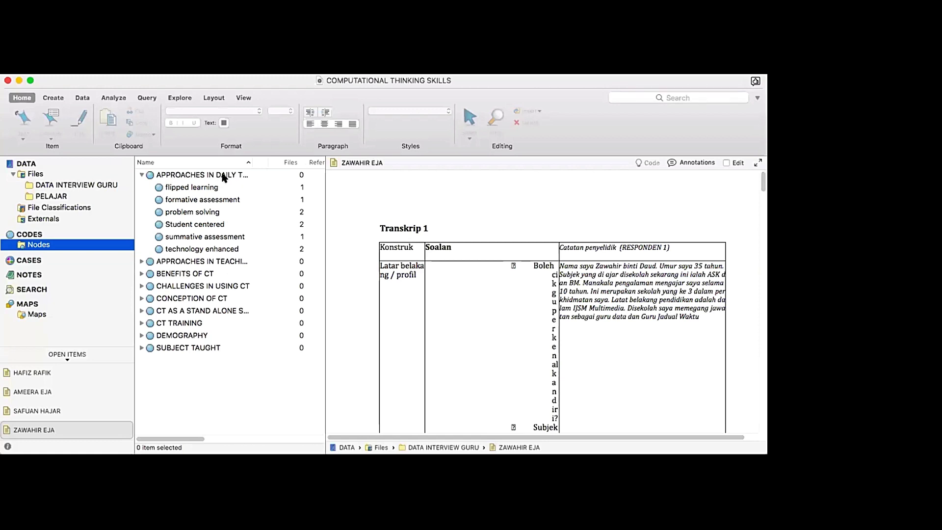
drag(252, 163, 295, 164)
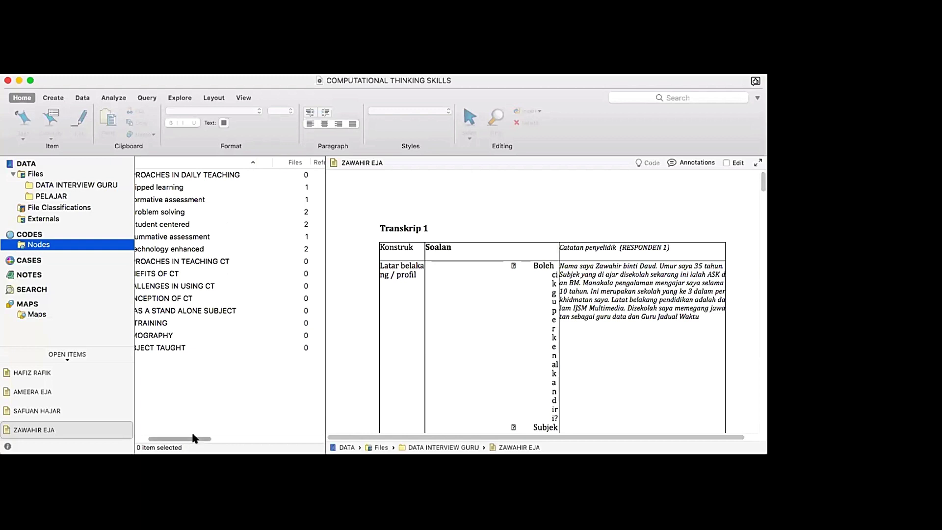
scroll(192, 392, left, 5)
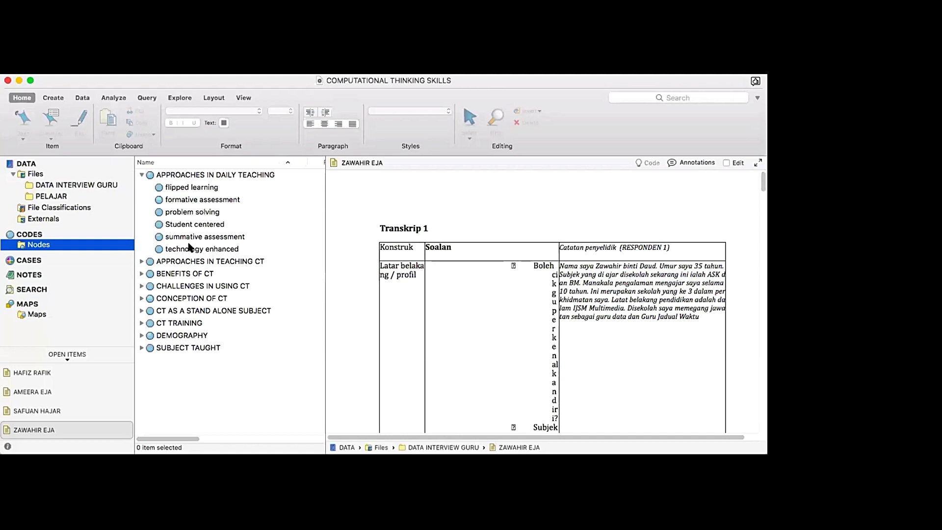
drag(323, 249, 398, 249)
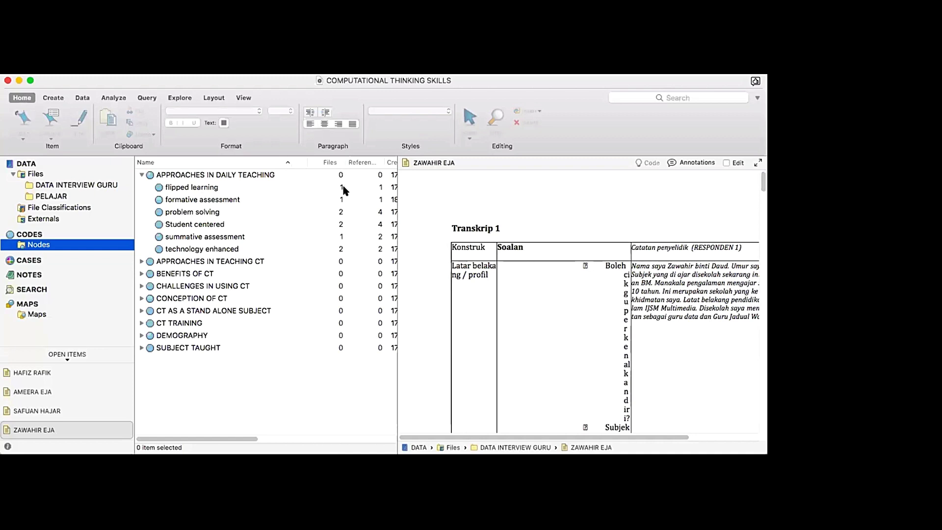
Open the problem solving node under APPROACHES IN DAILY TEACHING and read its coded references from each source transcript.
double_click(197, 211)
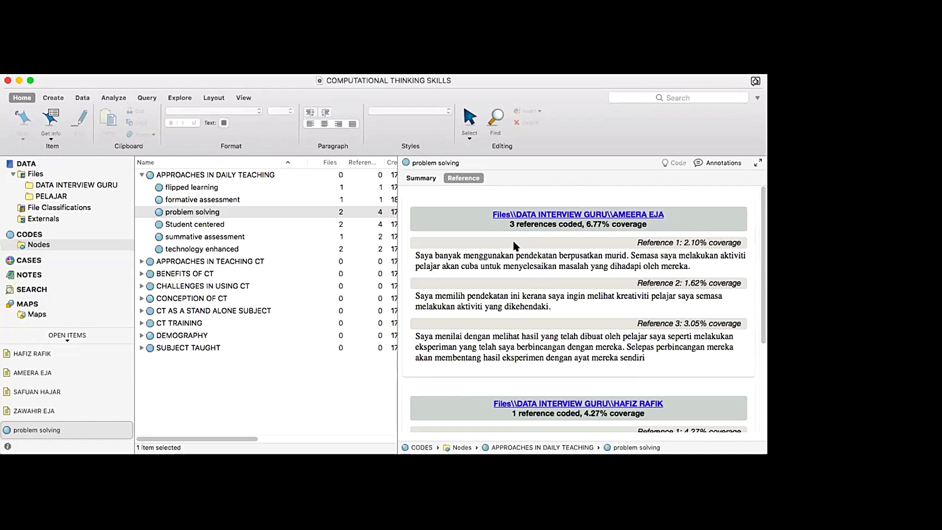
scroll(507, 248, down, 2)
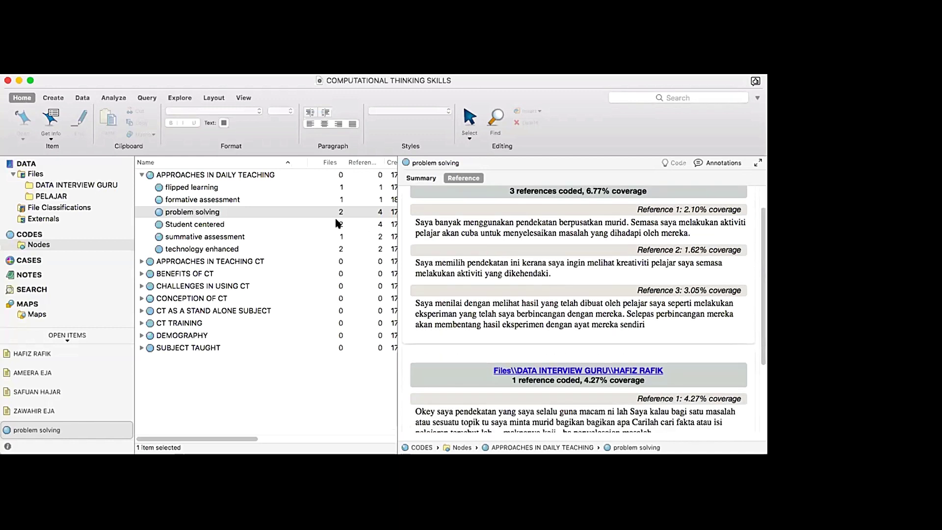
scroll(501, 241, down, 4)
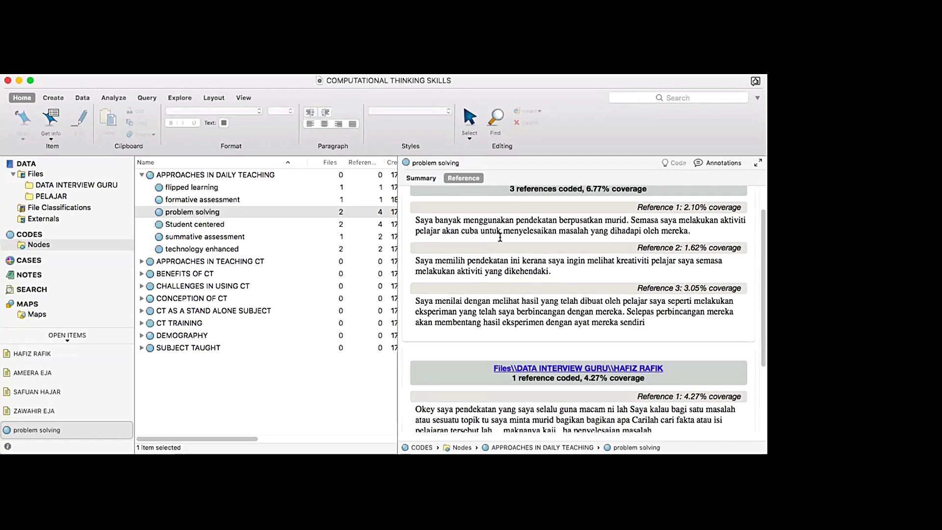
scroll(502, 240, down, 1)
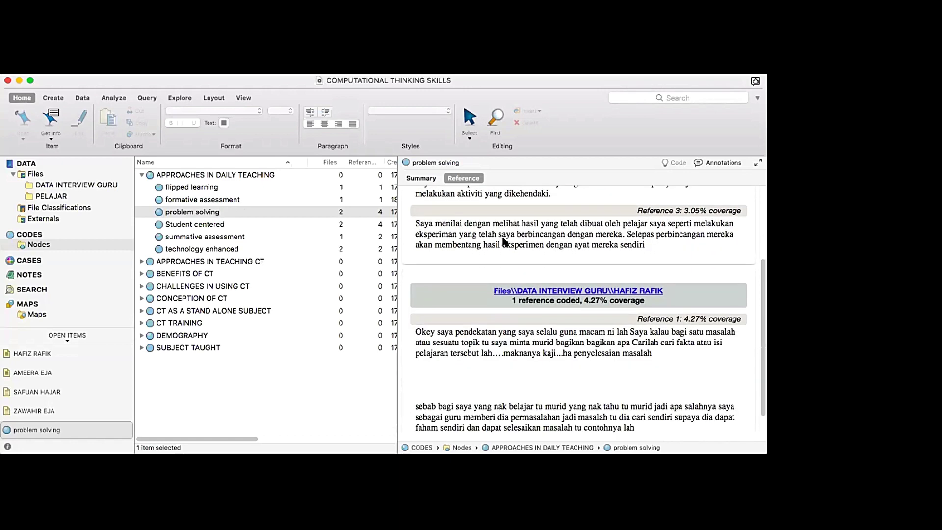
scroll(620, 219, up, 7)
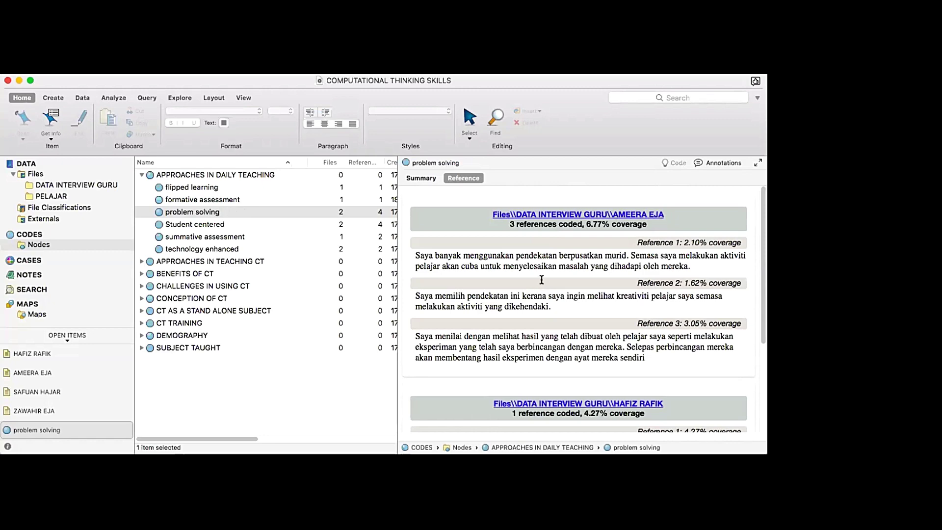
scroll(542, 282, down, 8)
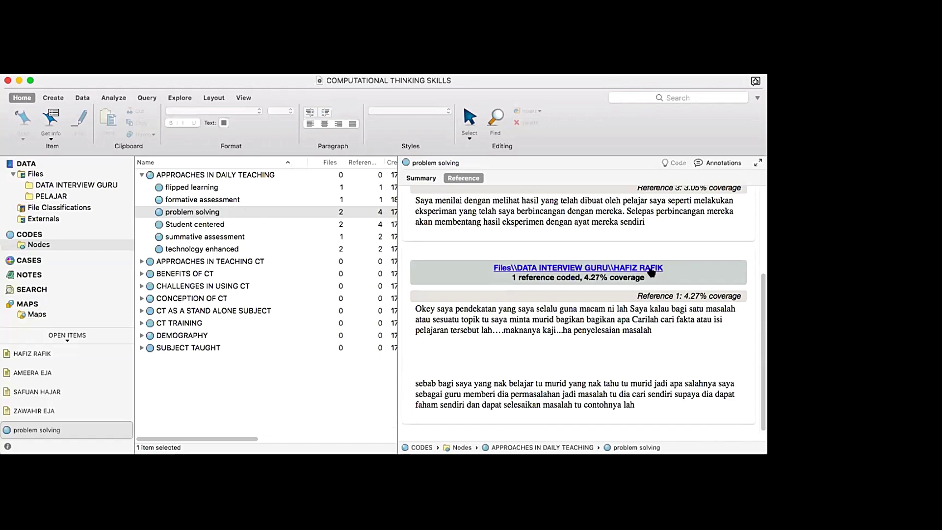
scroll(654, 283, up, 8)
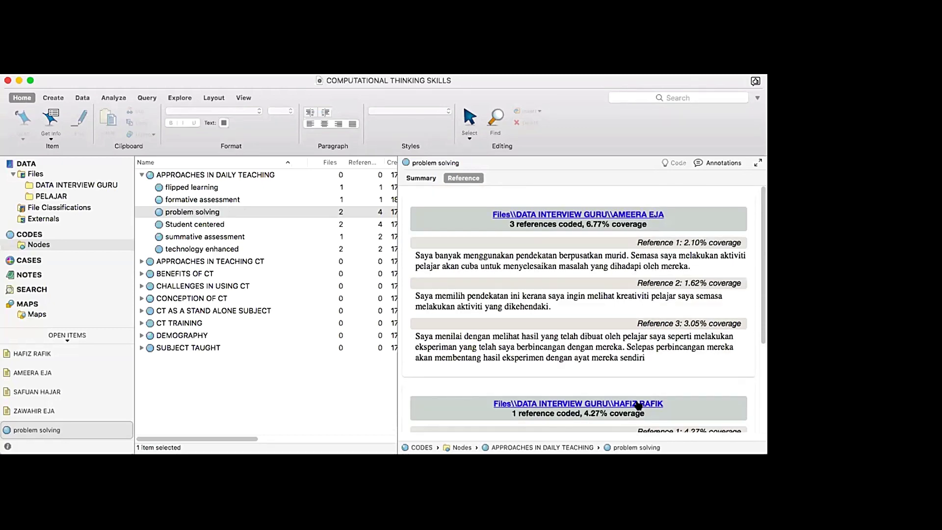
scroll(574, 222, down, 1)
scroll(574, 222, down, 1)
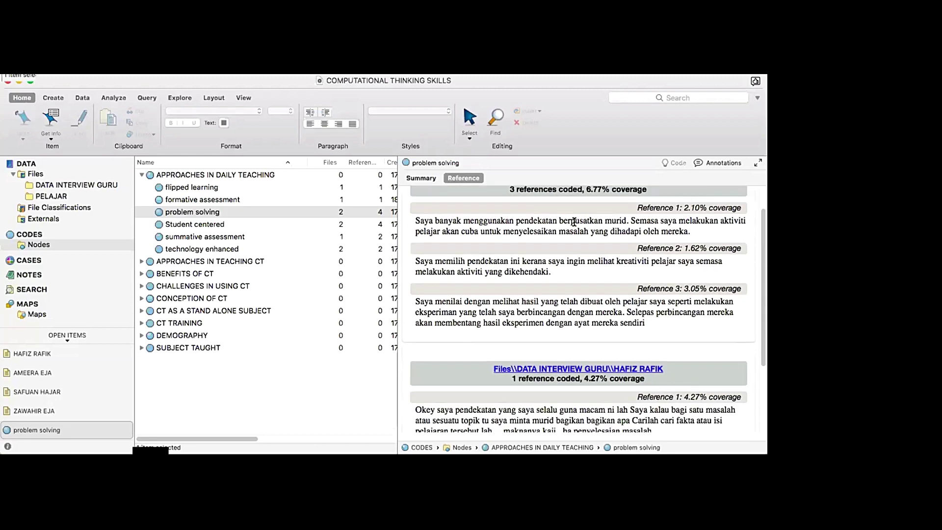
scroll(594, 220, up, 1)
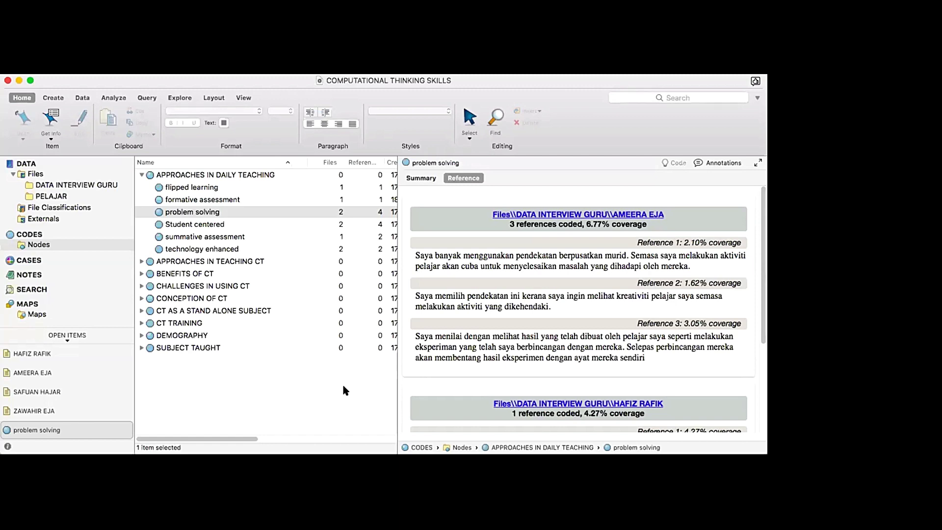
Expand the APPROACHES IN TEACHING CT and BENEFITS OF CT nodes and look through their child nodes.
click(141, 261)
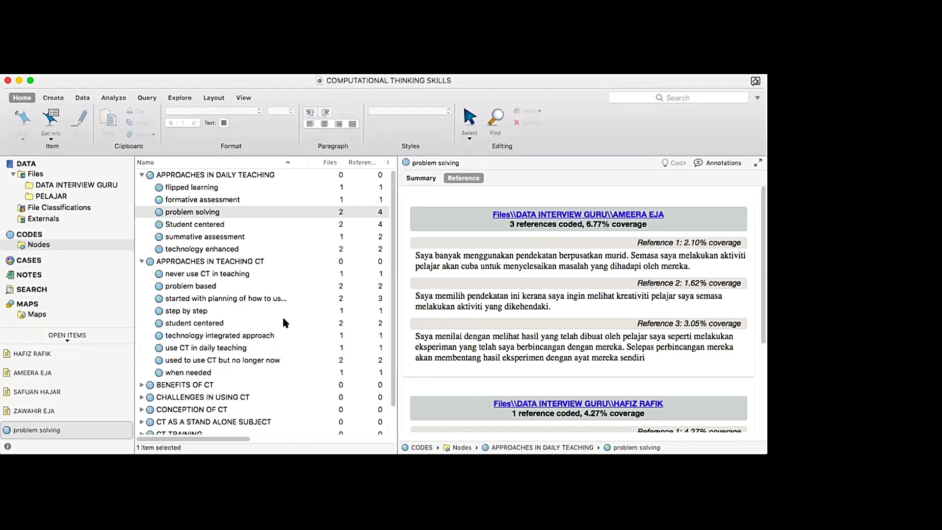
scroll(283, 315, down, 3)
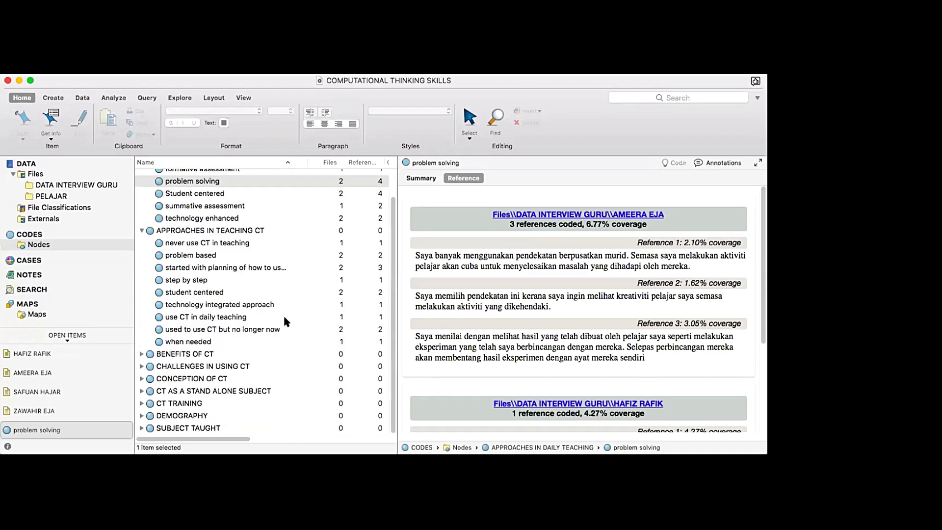
click(142, 353)
scroll(267, 363, down, 4)
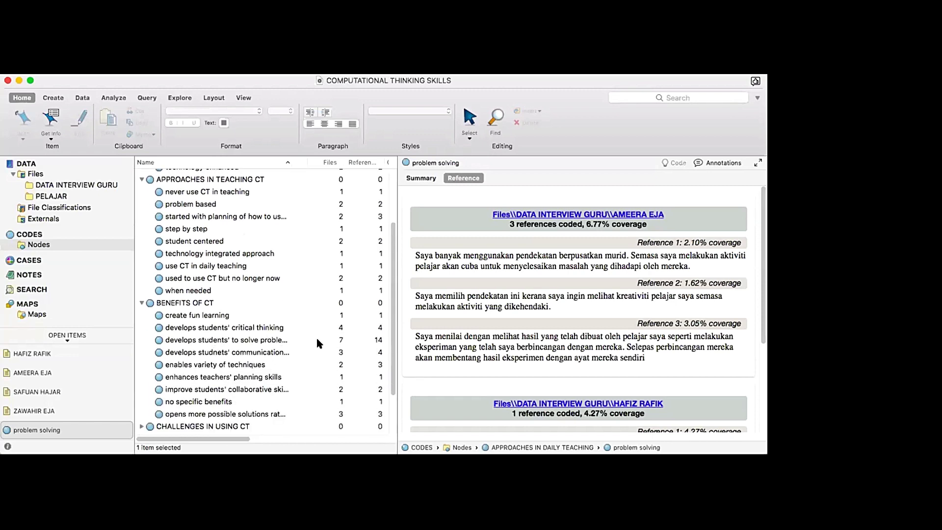
Open the node about developing students' problem solving under BENEFITS OF CT and read its coded references from each transcript.
double_click(251, 340)
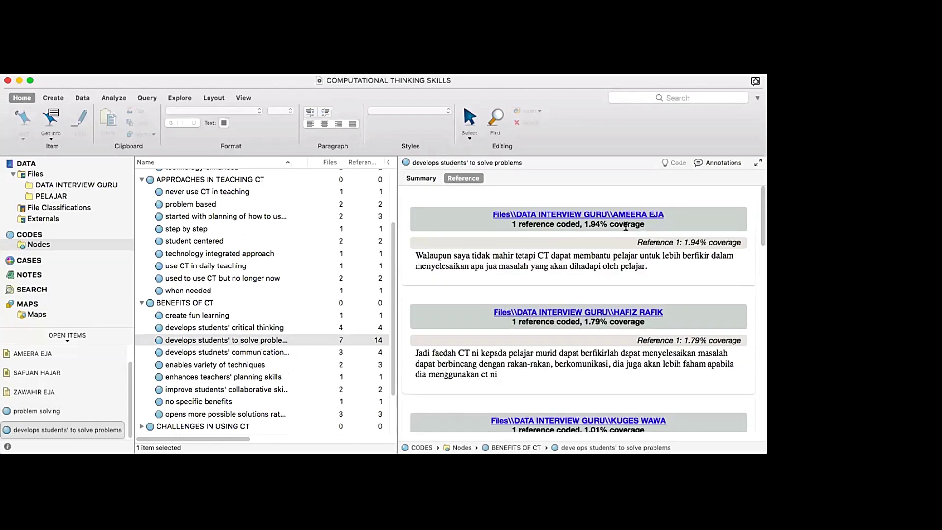
scroll(617, 314, down, 5)
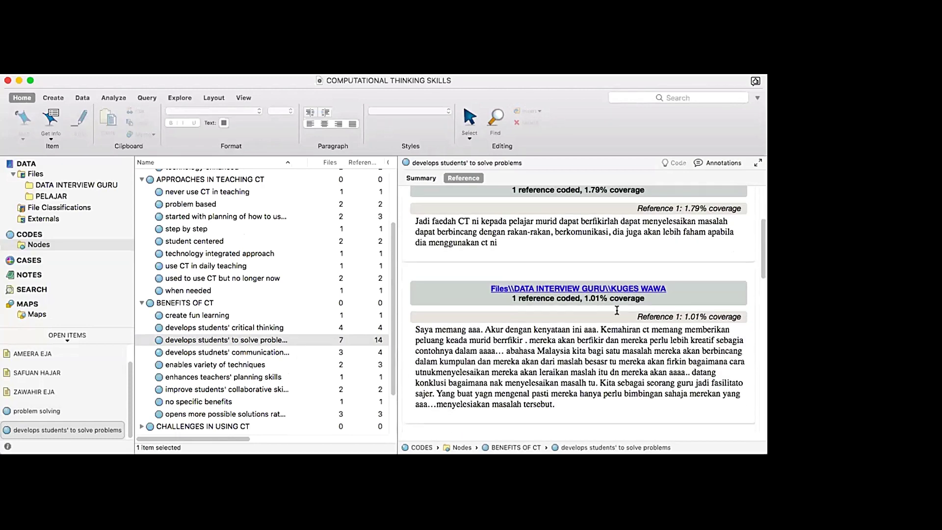
scroll(617, 310, down, 5)
scroll(616, 314, down, 10)
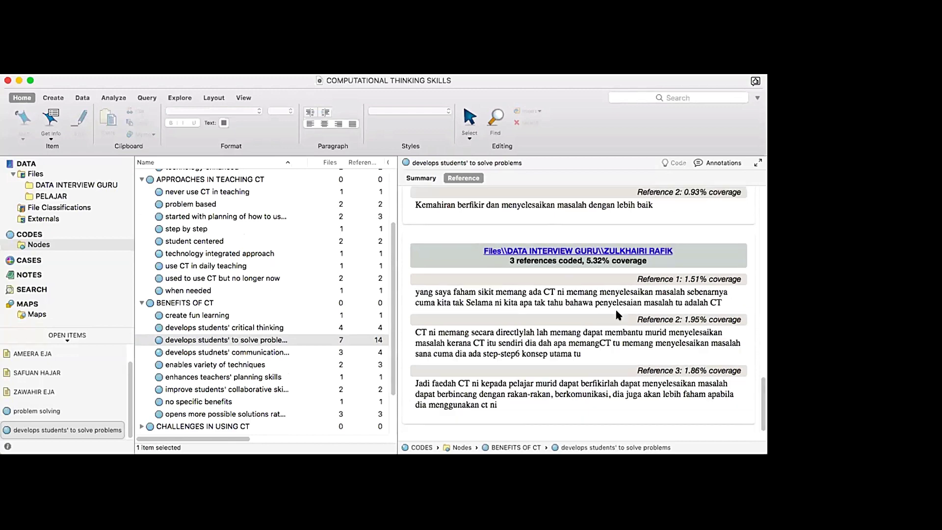
scroll(491, 324, up, 3)
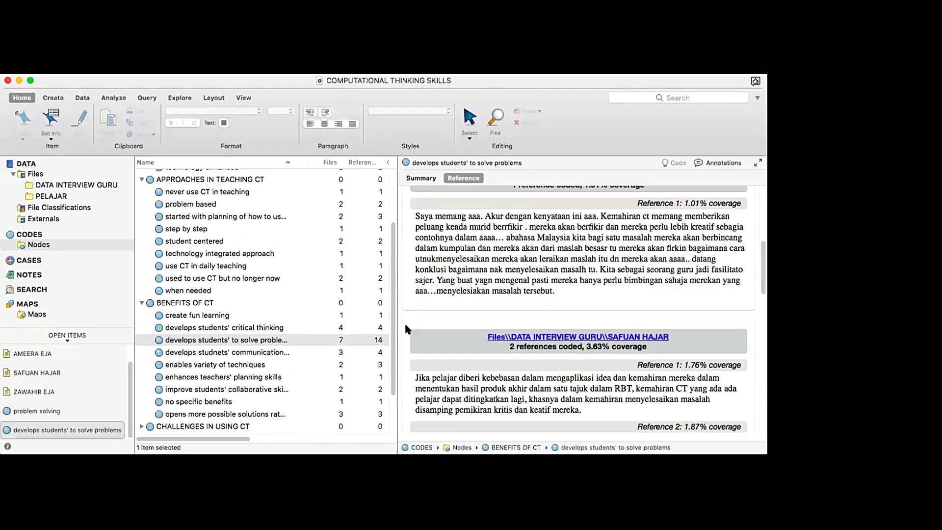
click(260, 339)
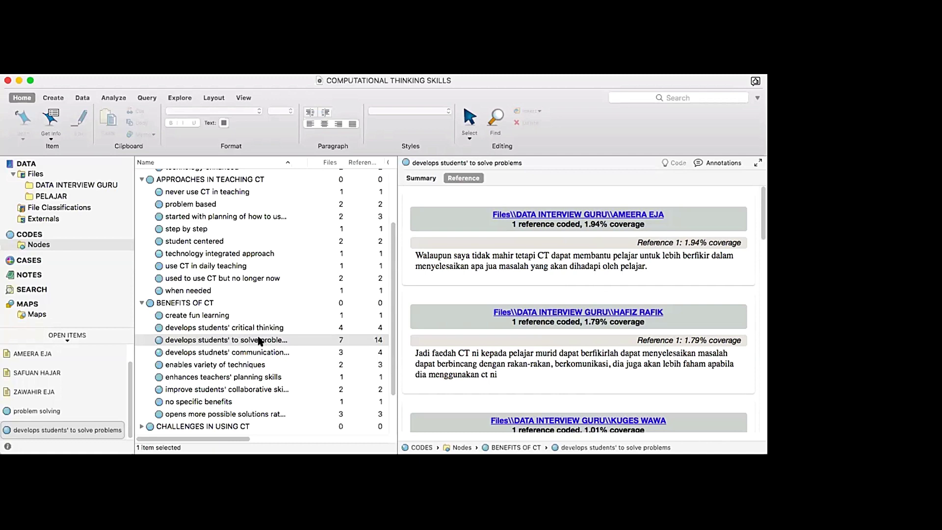
Expand CHALLENGES IN USING CT with its TEACHERS and STUDENTS child nodes and review the challenges coded for each group.
scroll(260, 341, down, 2)
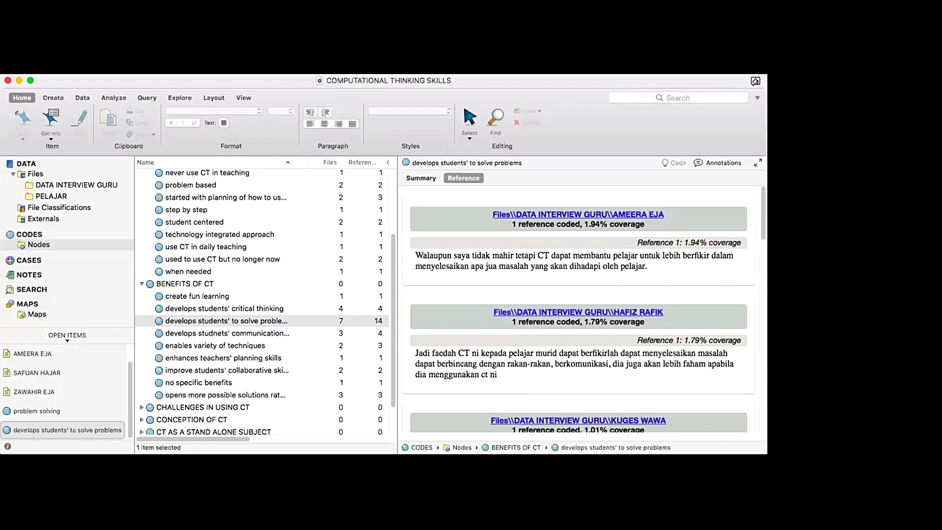
scroll(153, 367, down, 3)
click(142, 373)
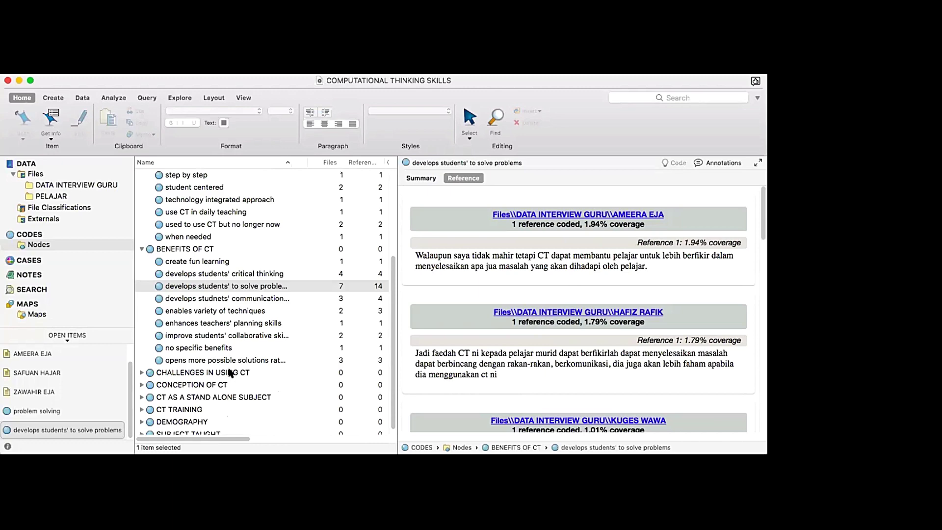
scroll(241, 377, down, 2)
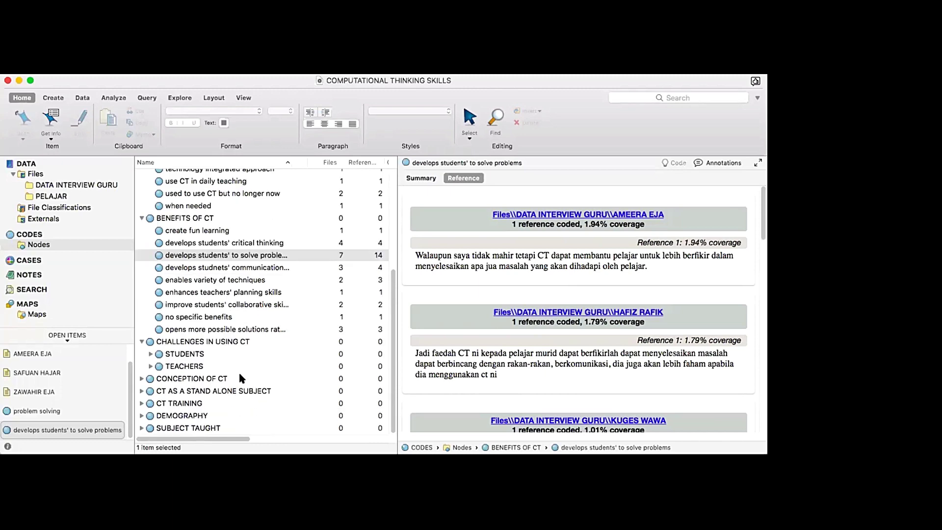
click(151, 366)
scroll(209, 366, down, 8)
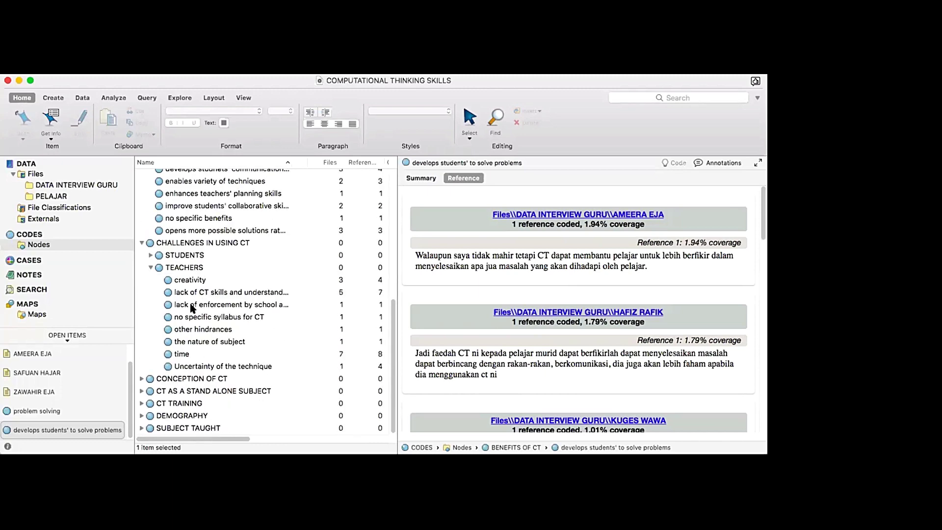
click(151, 255)
scroll(228, 260, up, 3)
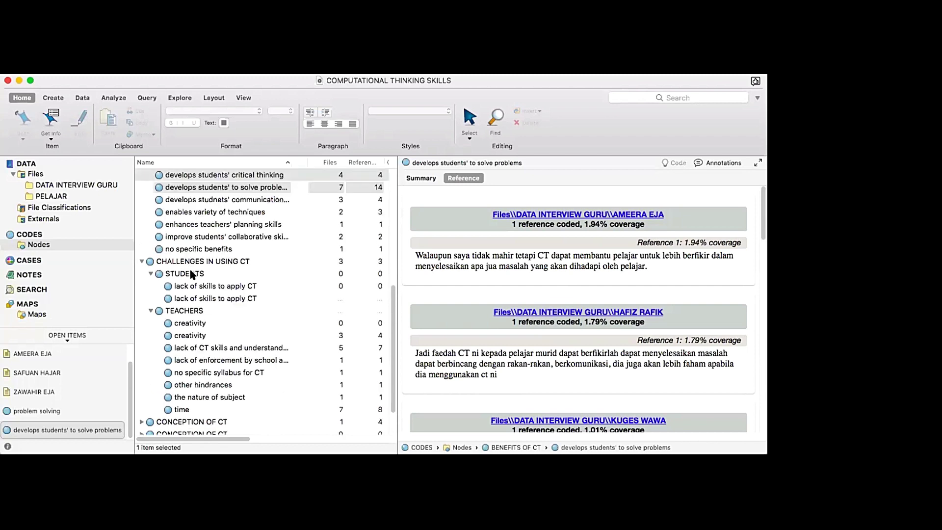
scroll(205, 319, down, 1)
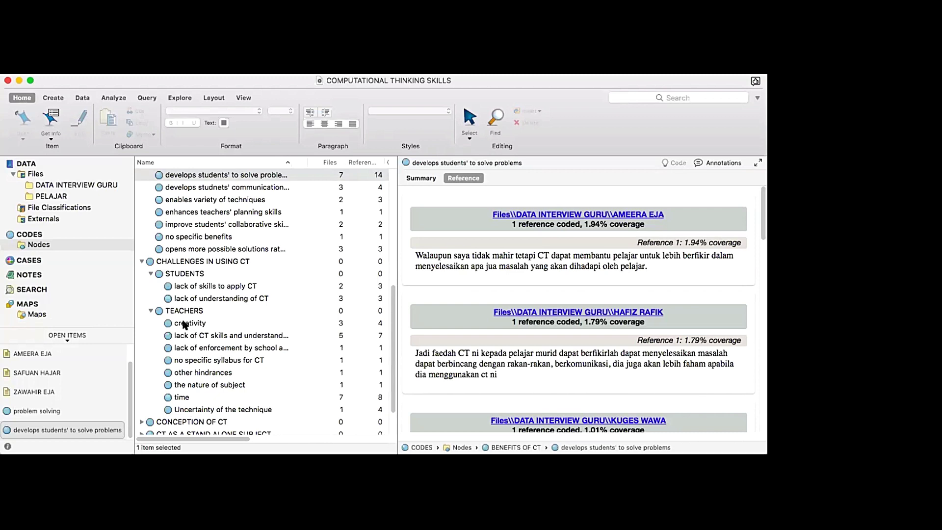
scroll(197, 344, down, 3)
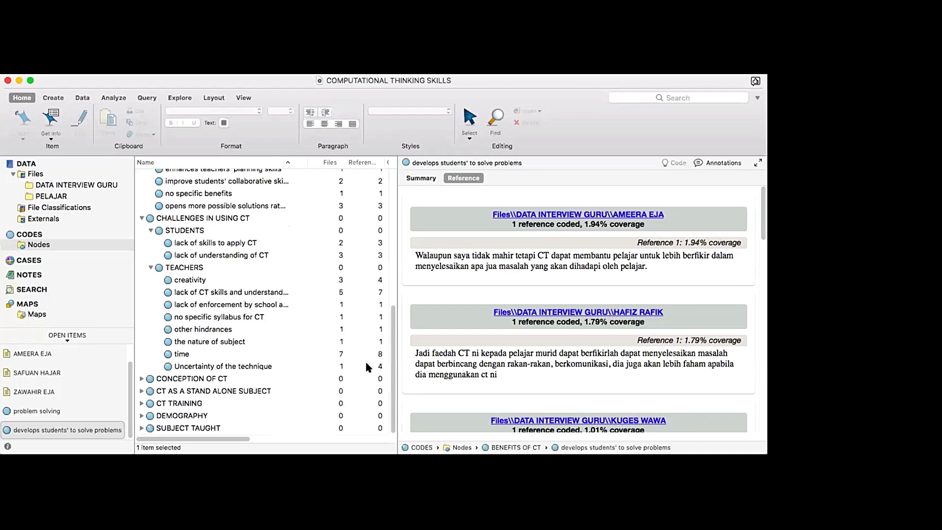
Open the last interview transcript in the DATA INTERVIEW GURU folder and read its questions and answers about CT.
click(66, 187)
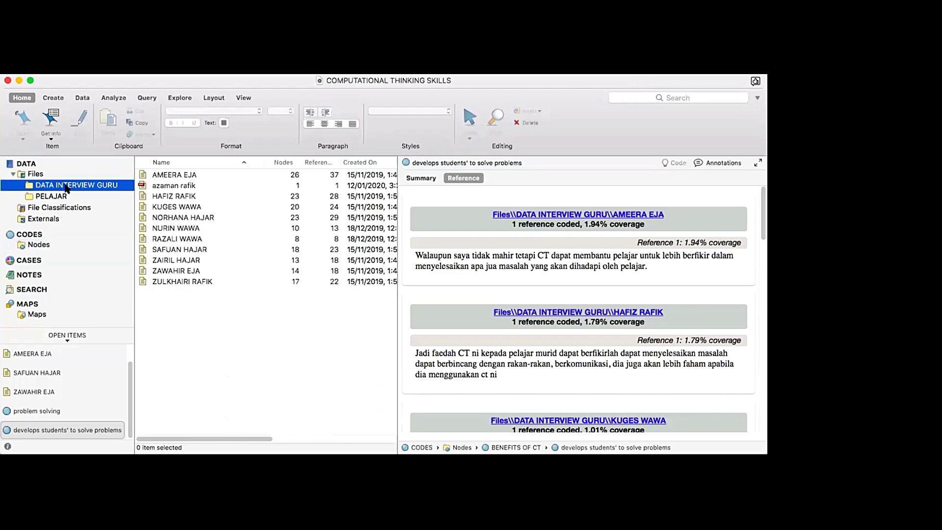
double_click(195, 283)
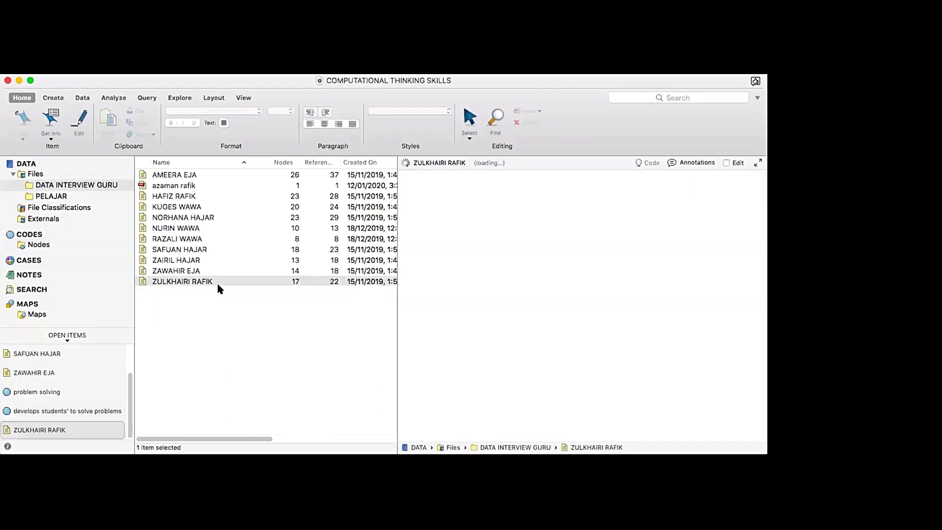
scroll(552, 317, down, 15)
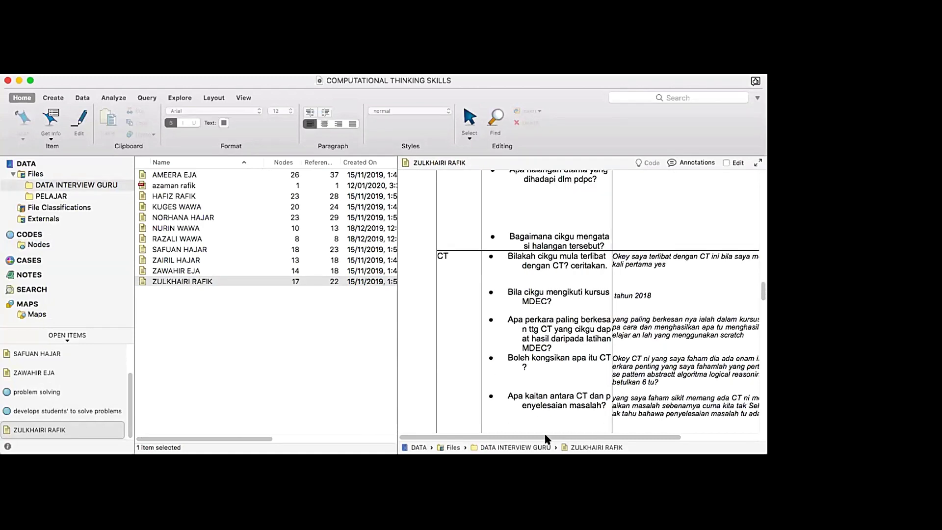
scroll(559, 367, right, 4)
scroll(559, 367, down, 3)
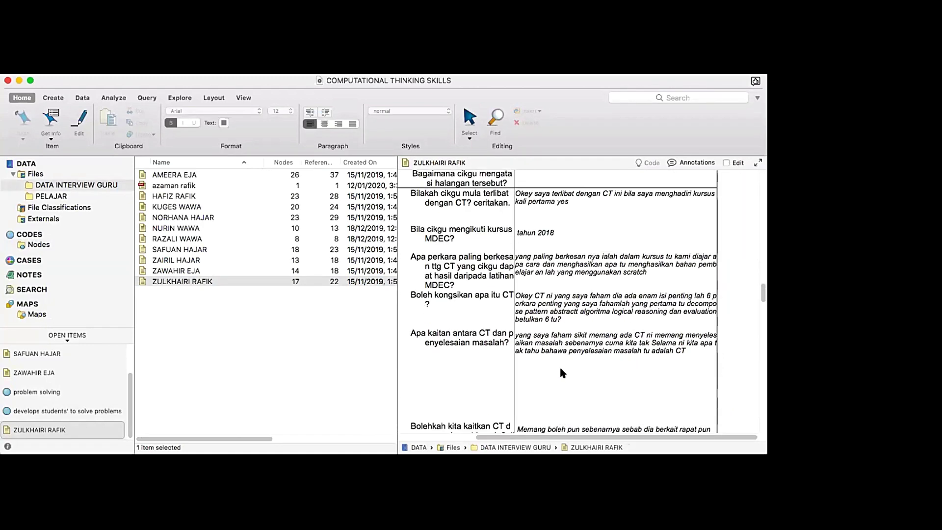
scroll(563, 373, down, 6)
scroll(563, 372, down, 4)
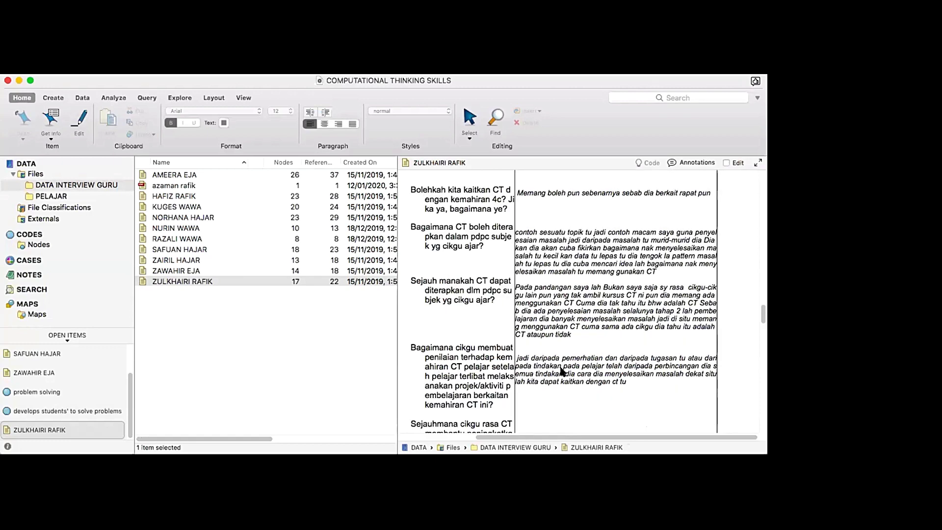
scroll(563, 372, down, 5)
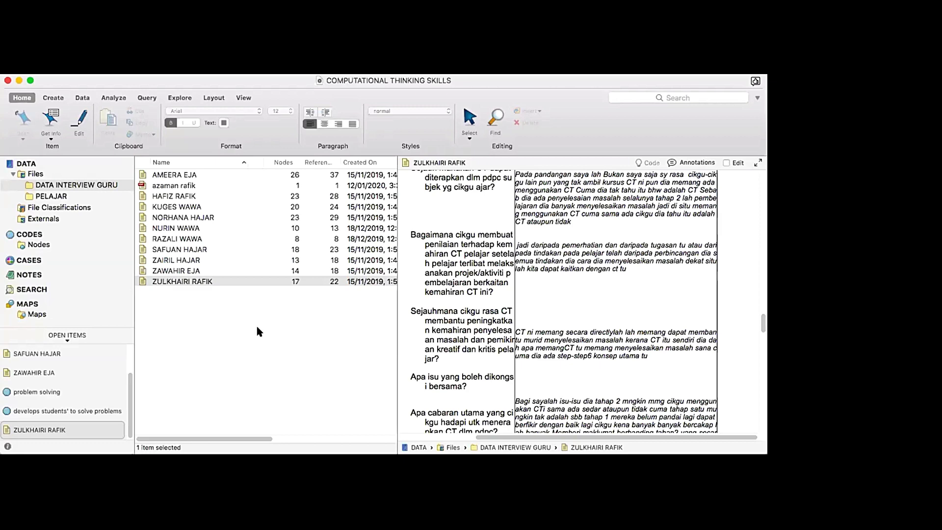
Return to the project's nodes and collapse every expanded parent node so only the top-level nodes are listed.
click(40, 246)
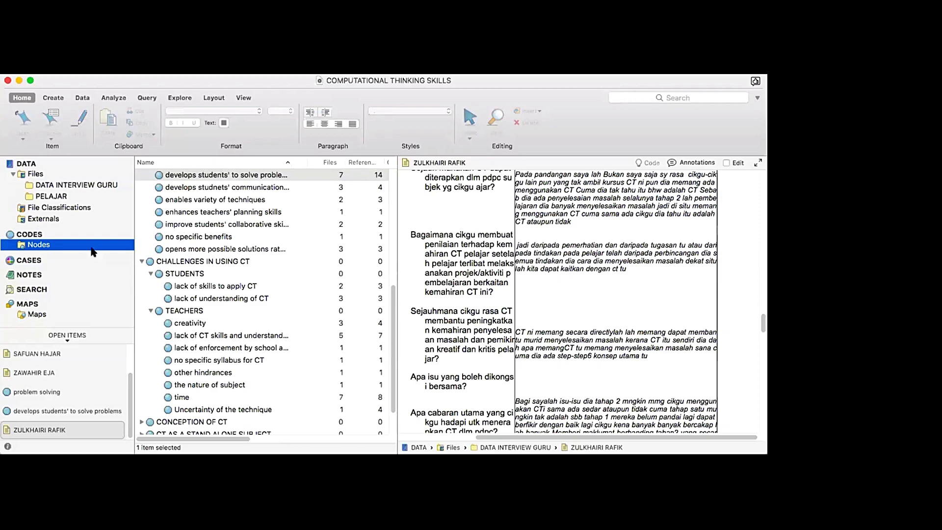
click(142, 262)
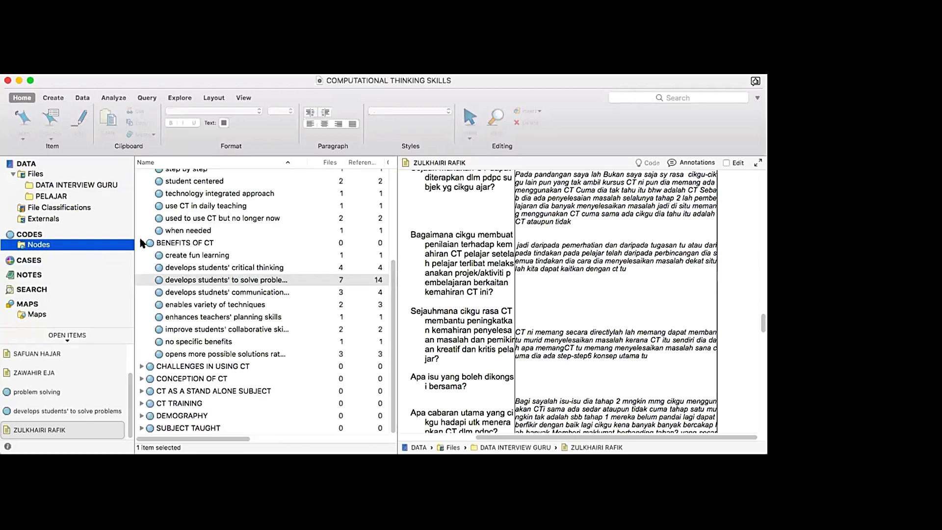
click(142, 242)
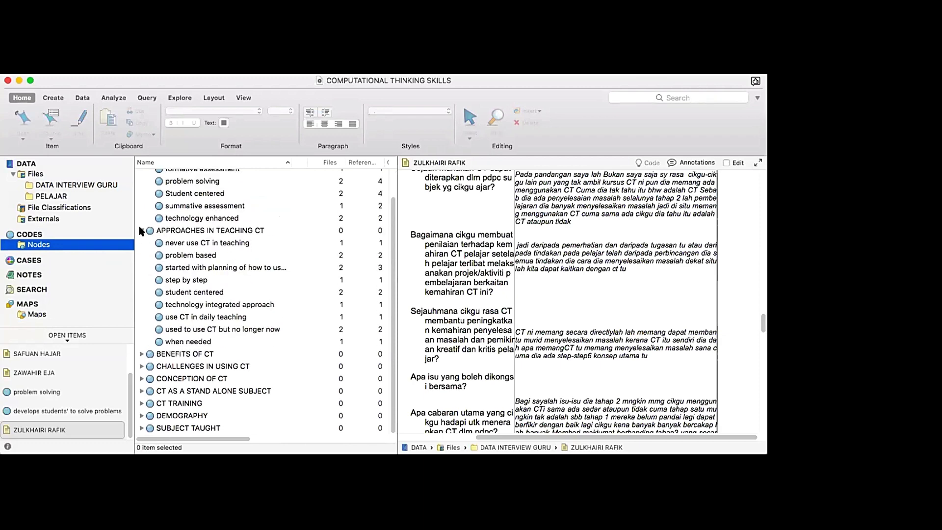
click(141, 231)
click(141, 175)
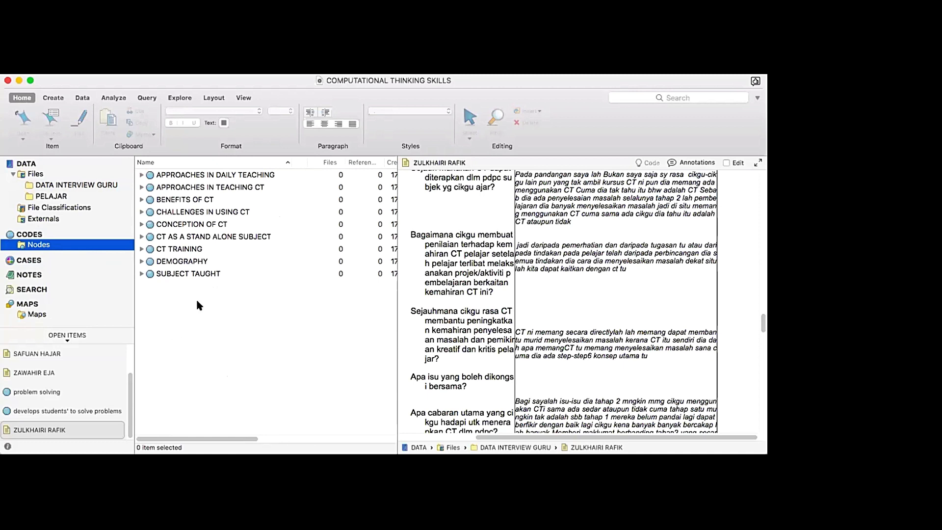
Create a new top-level node named KELEBIHAN CT.
right_click(226, 330)
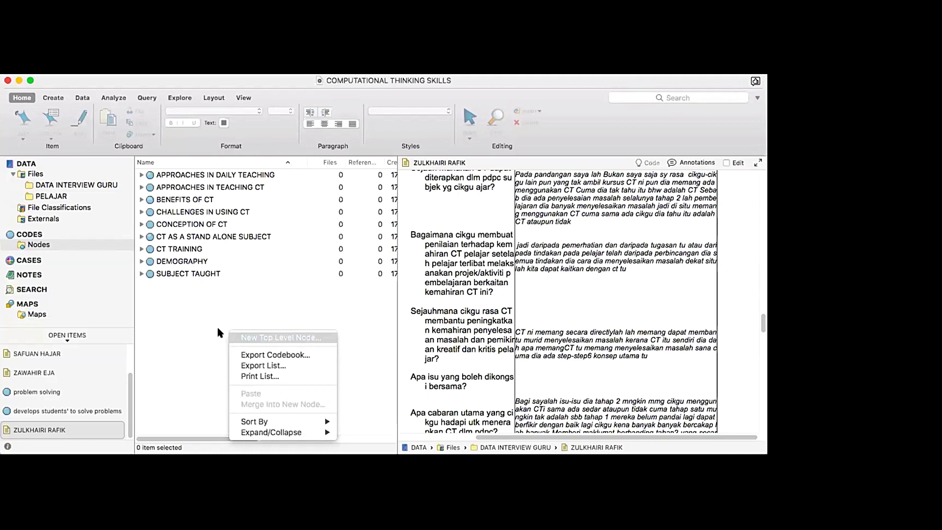
click(195, 322)
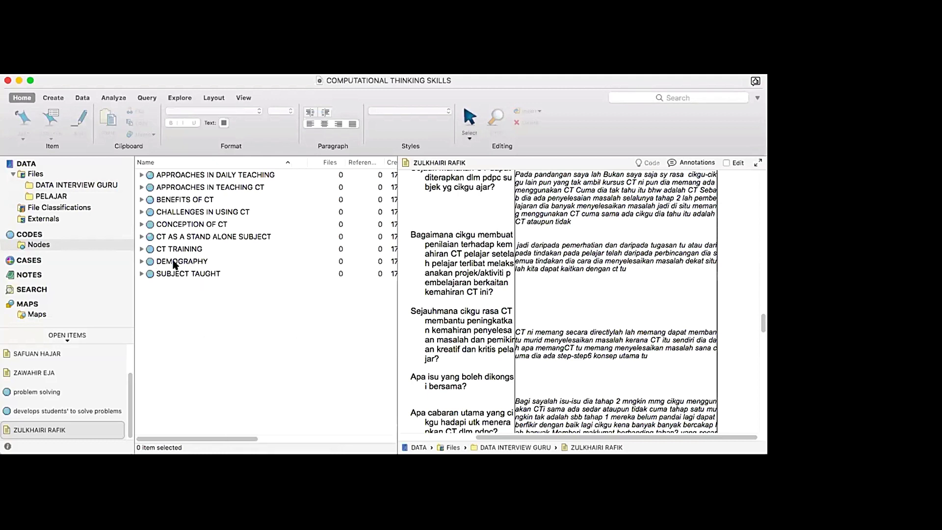
right_click(239, 316)
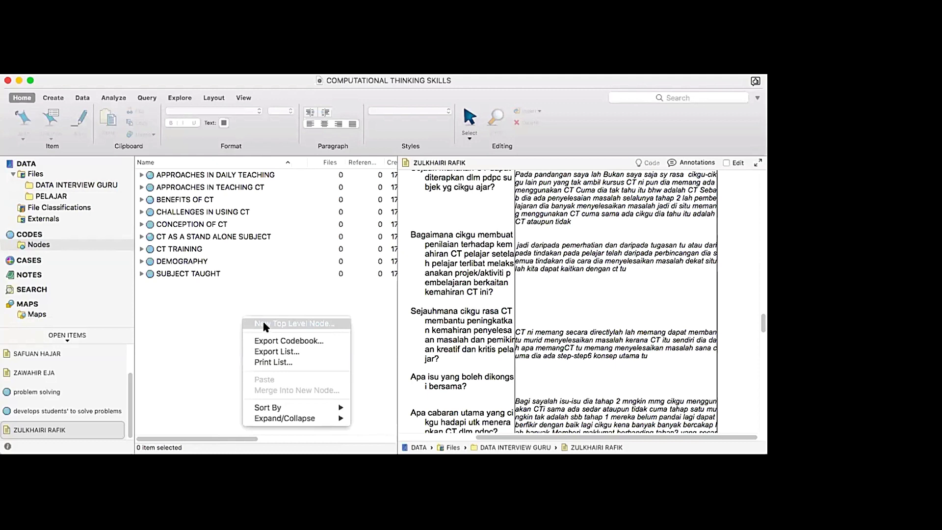
click(260, 324)
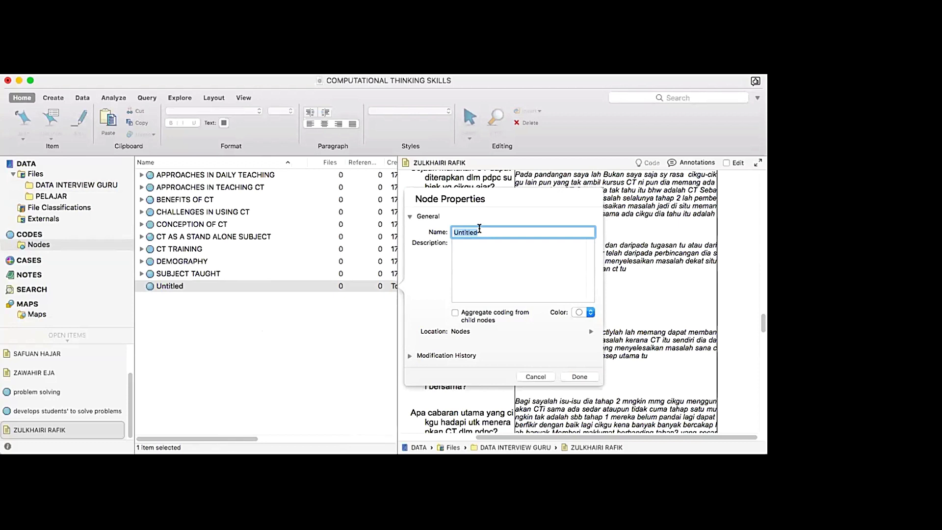
text(KELEB)
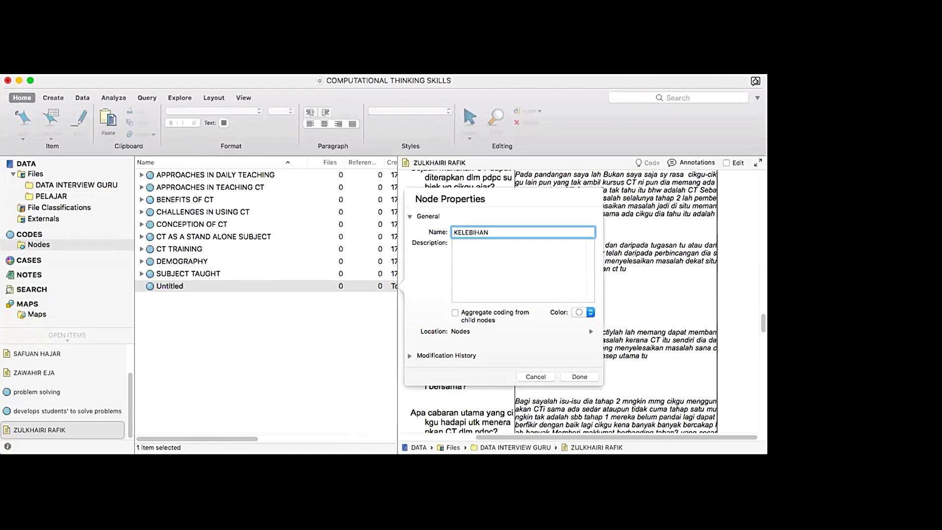
text(IHAN CT)
click(579, 377)
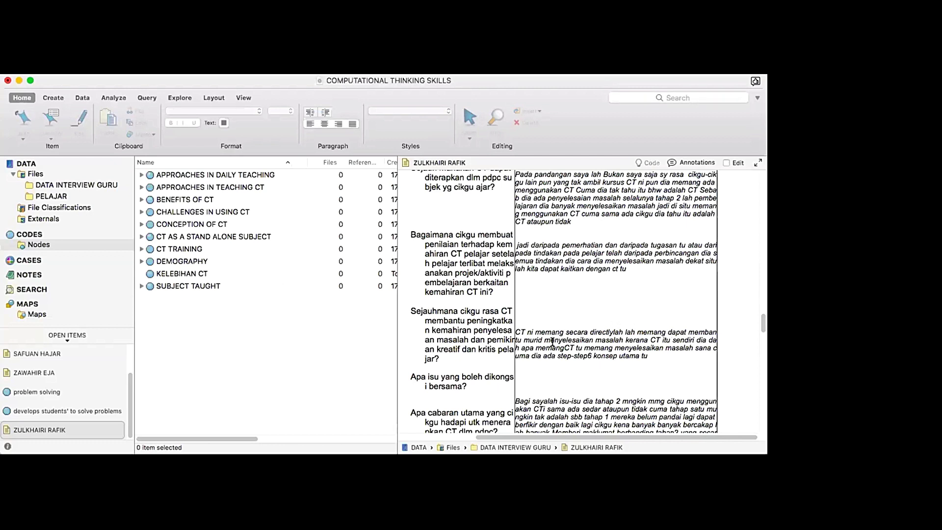
Highlight the phrase "menyelesaikan masalah" in the transcript answer on how CT helps students, then clear the selection.
click(589, 339)
drag(589, 339, 622, 339)
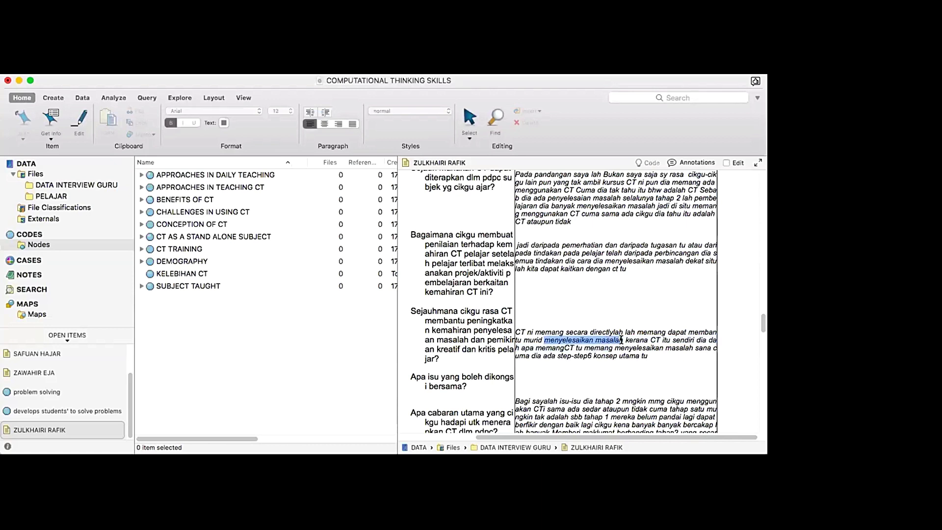
click(545, 340)
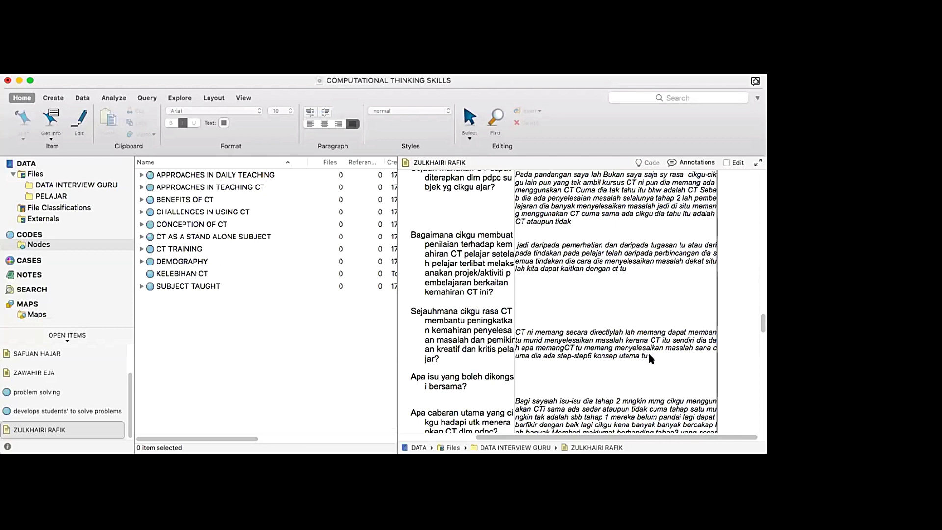
Create a child node named Penyelesaian Masalah under the KELEBIHAN CT node.
click(196, 273)
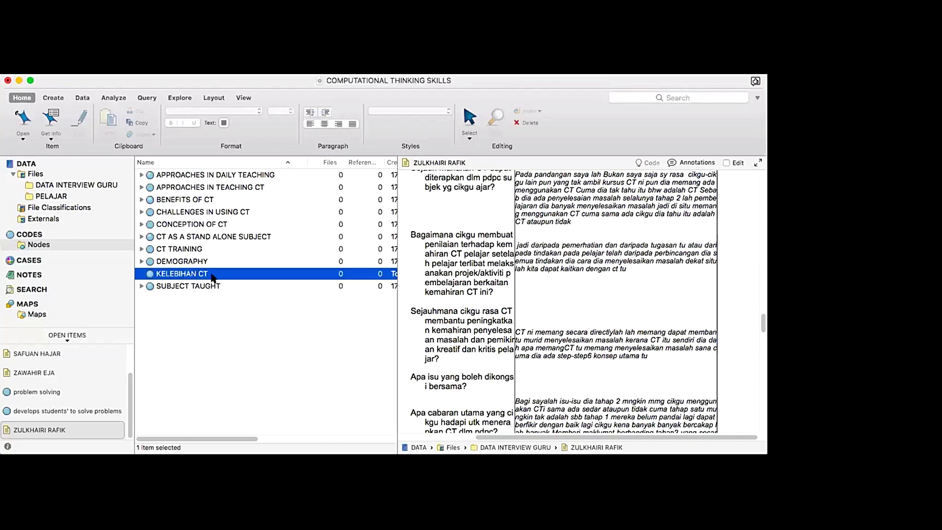
right_click(213, 278)
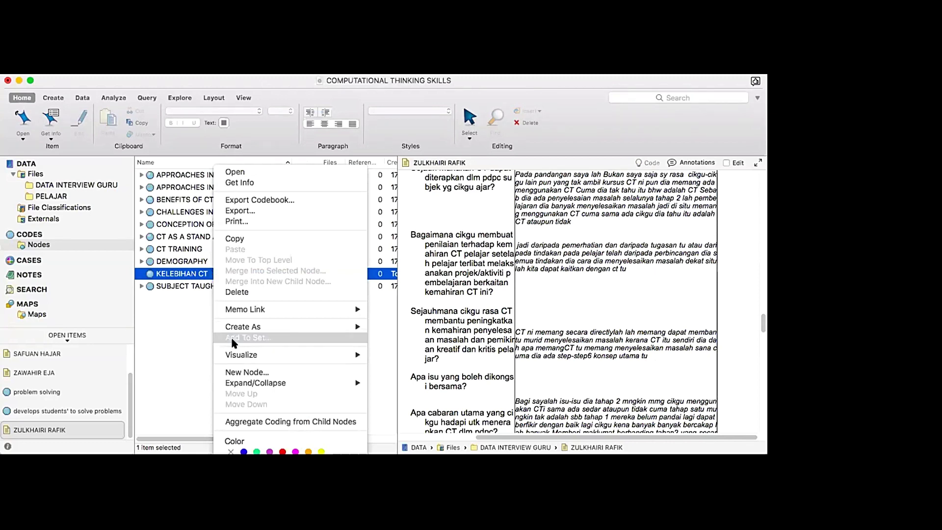
click(229, 373)
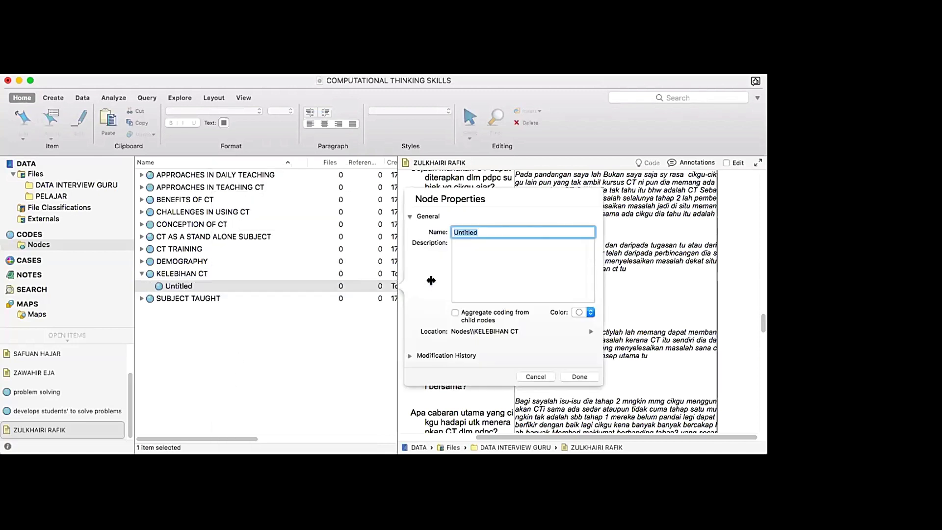
text(Penyelesaiaan)
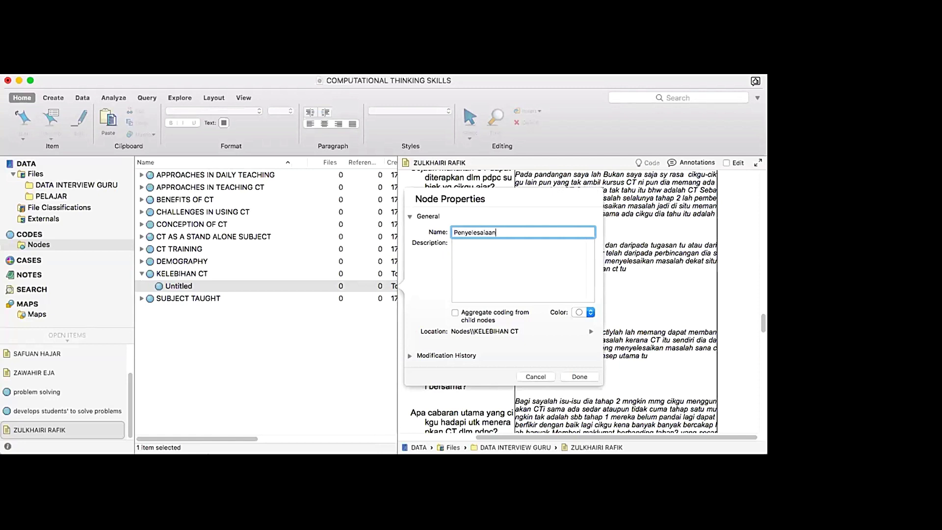
key(BackSpace)
text(n Masalah)
click(576, 377)
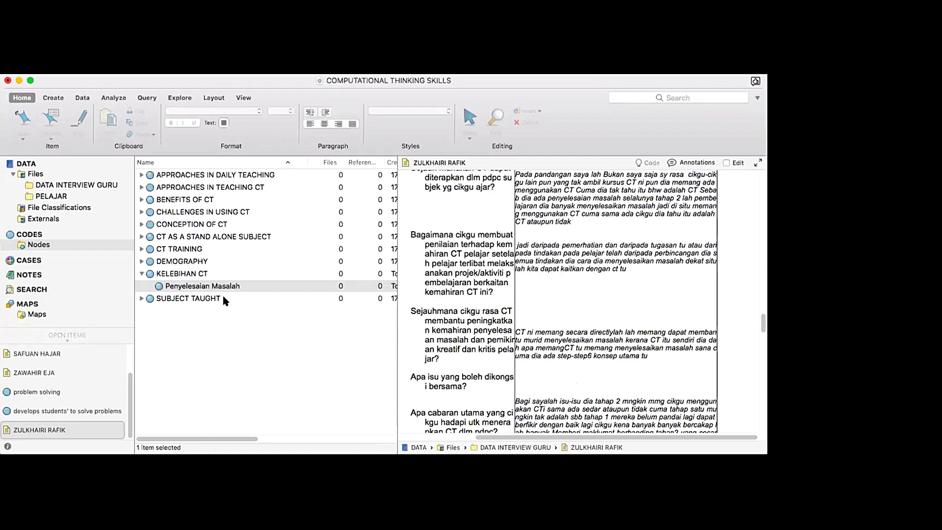
Code the full transcript answer on CT improving students' problem solving at the Penyelesaian Masalah node, and open that node's coded reference.
click(189, 289)
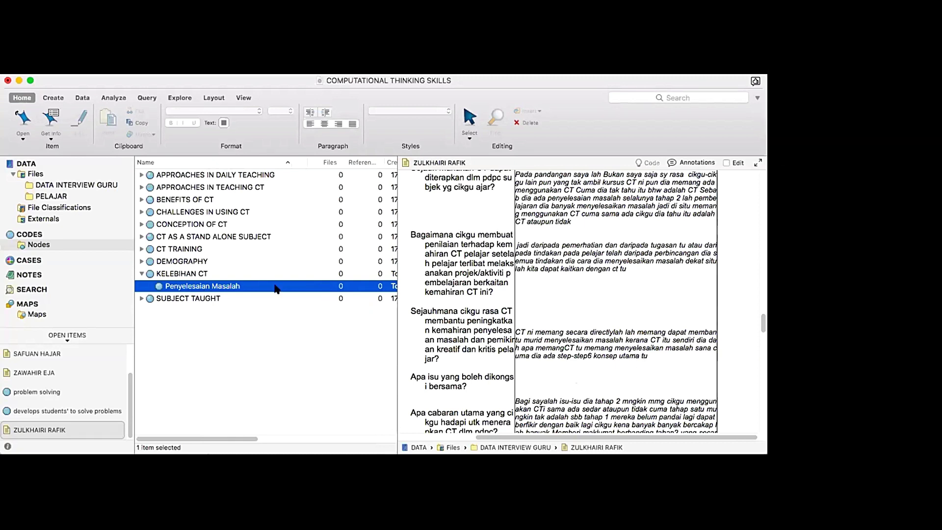
drag(648, 357, 516, 332)
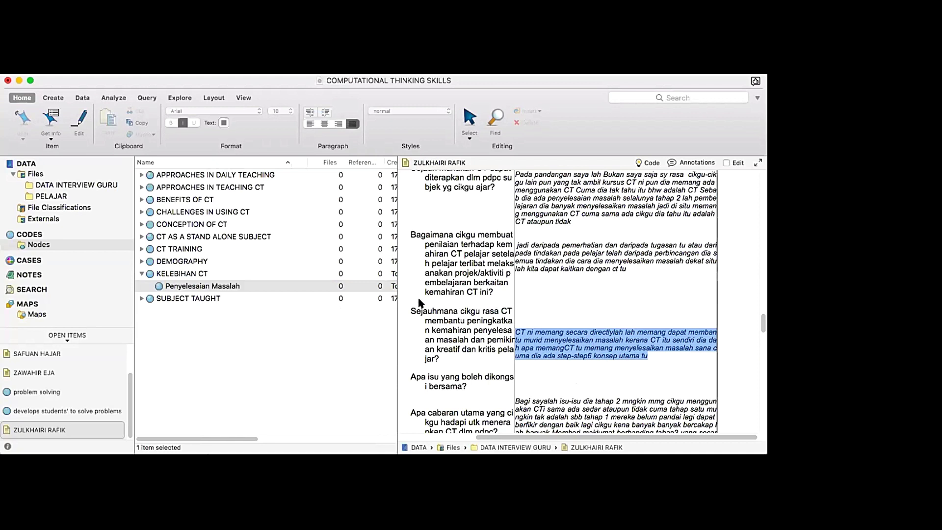
click(317, 273)
click(305, 285)
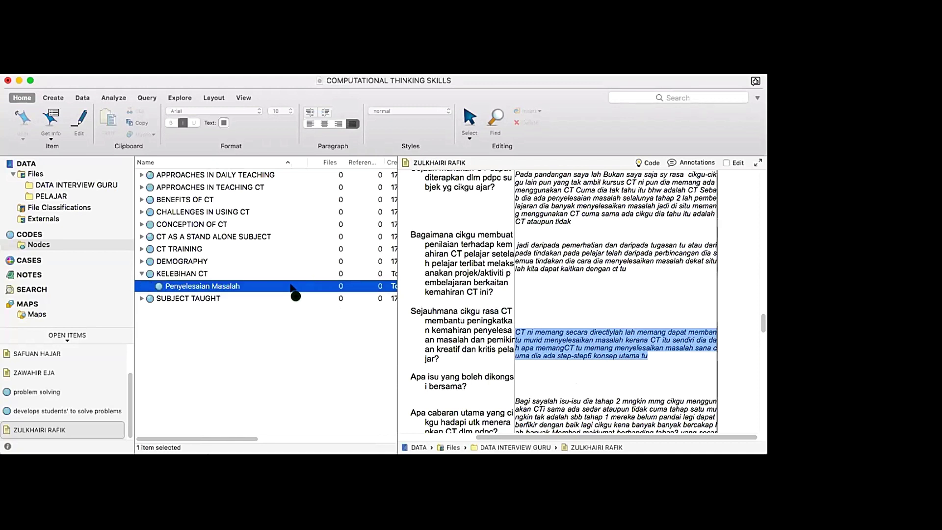
drag(291, 287, 289, 285)
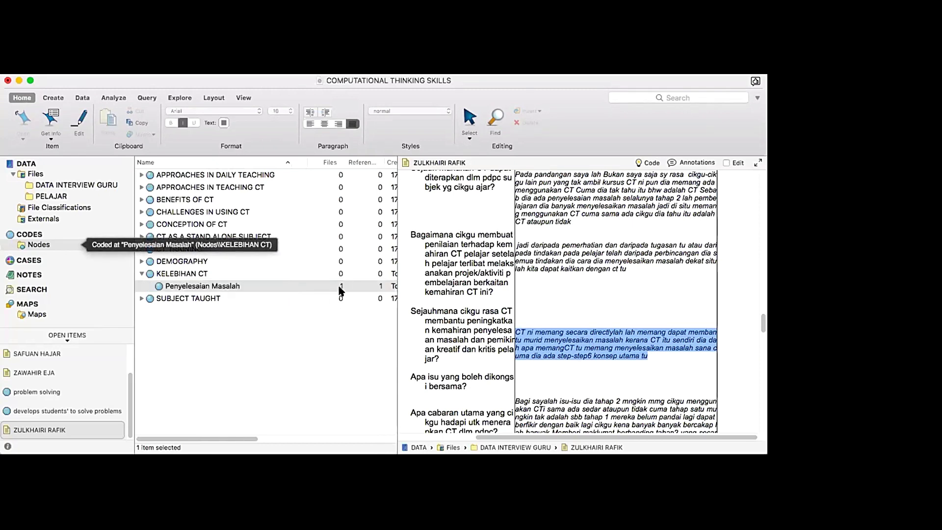
click(275, 287)
double_click(276, 287)
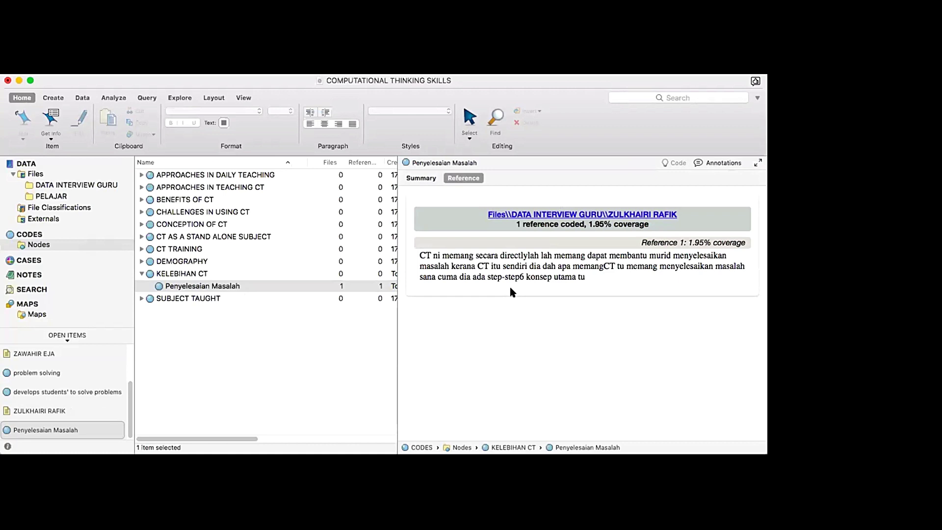
Reopen the last transcript in the DATA INTERVIEW GURU folder and highlight the answer beginning "Jadi faedah CT ni kepada pelajar".
click(76, 185)
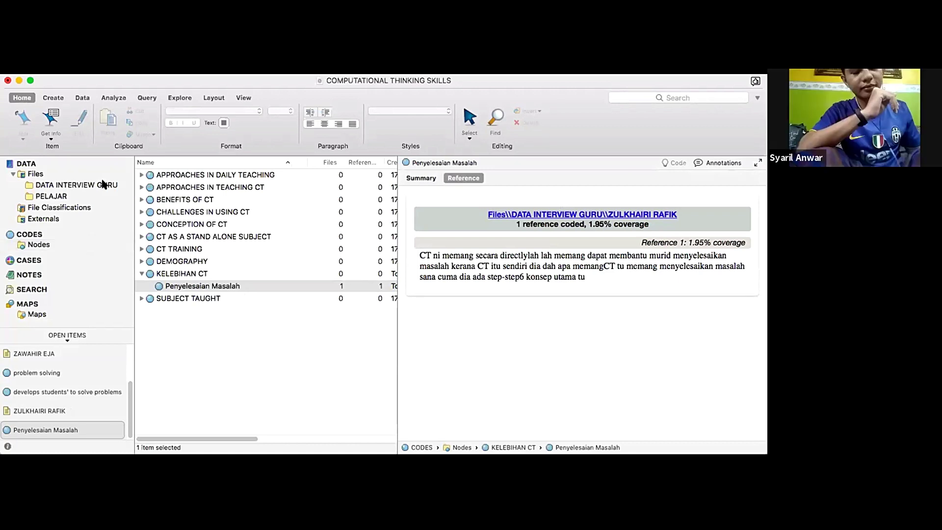
double_click(185, 282)
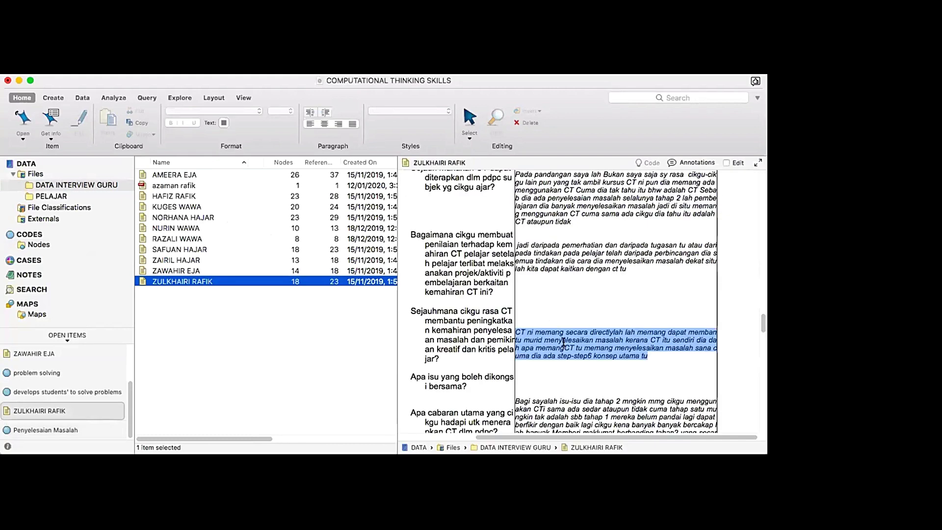
click(564, 342)
scroll(550, 319, down, 10)
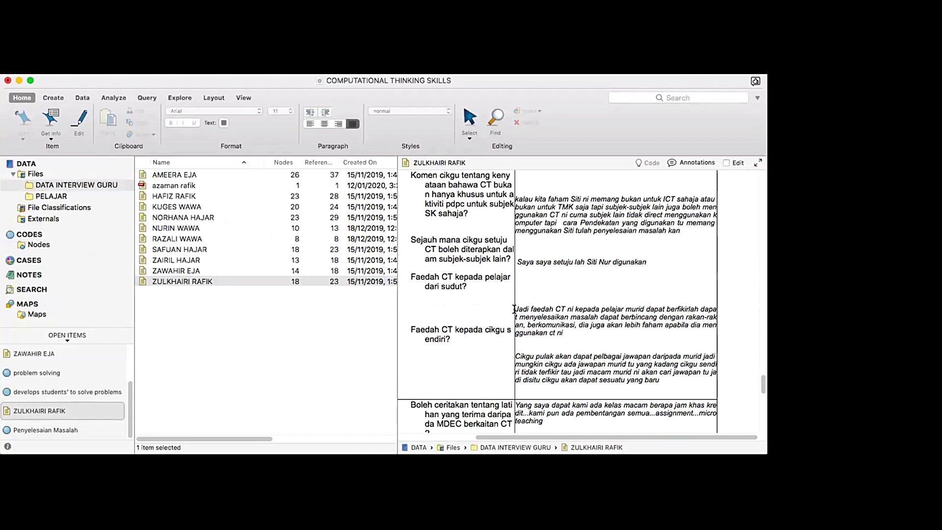
drag(515, 309, 564, 333)
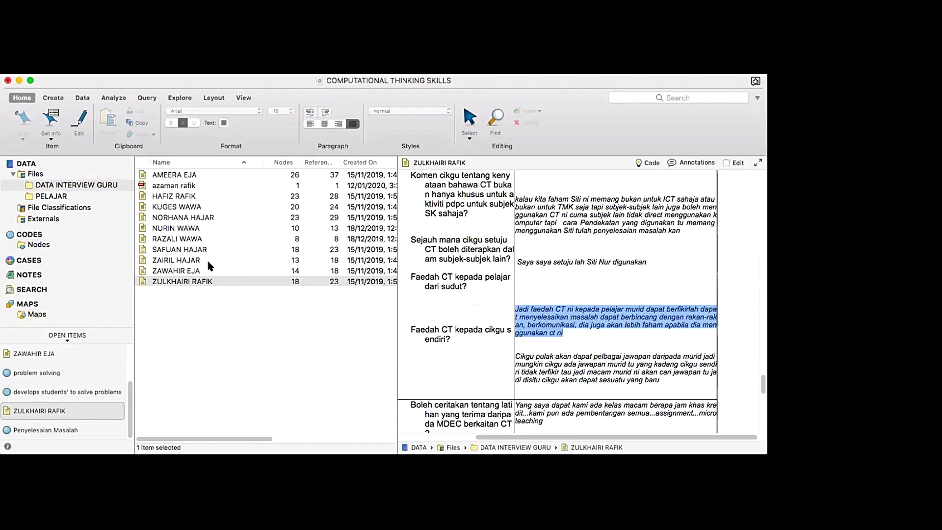
Return to the project's nodes and create a child node named Kemahiran berkomunikasi under KELEBIHAN CT.
click(39, 244)
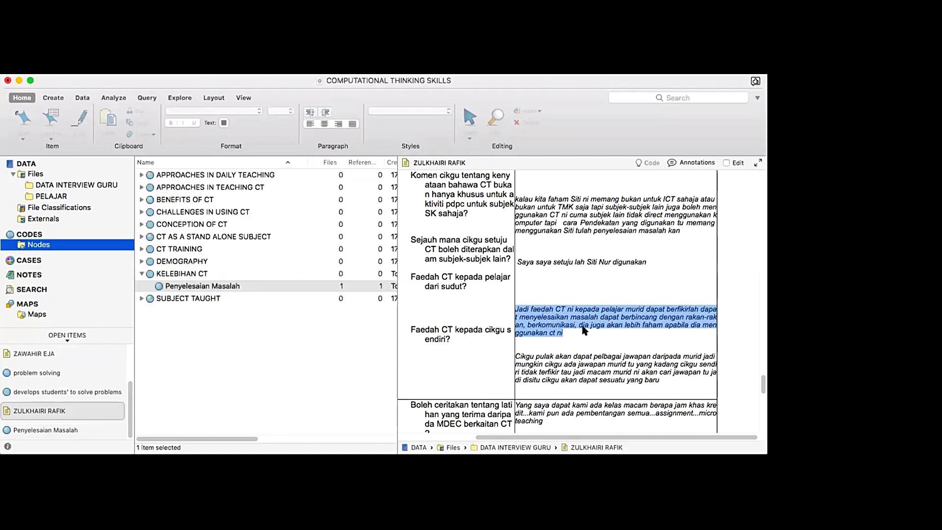
click(190, 273)
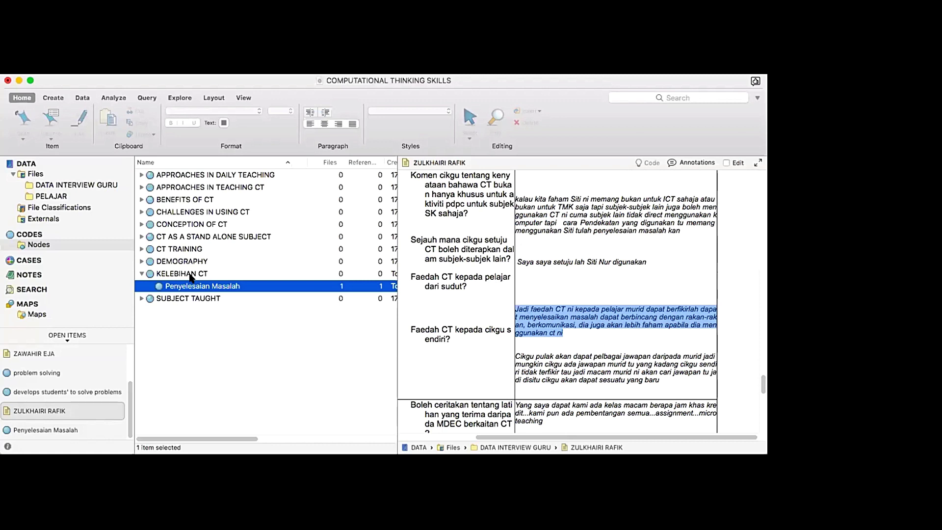
click(190, 275)
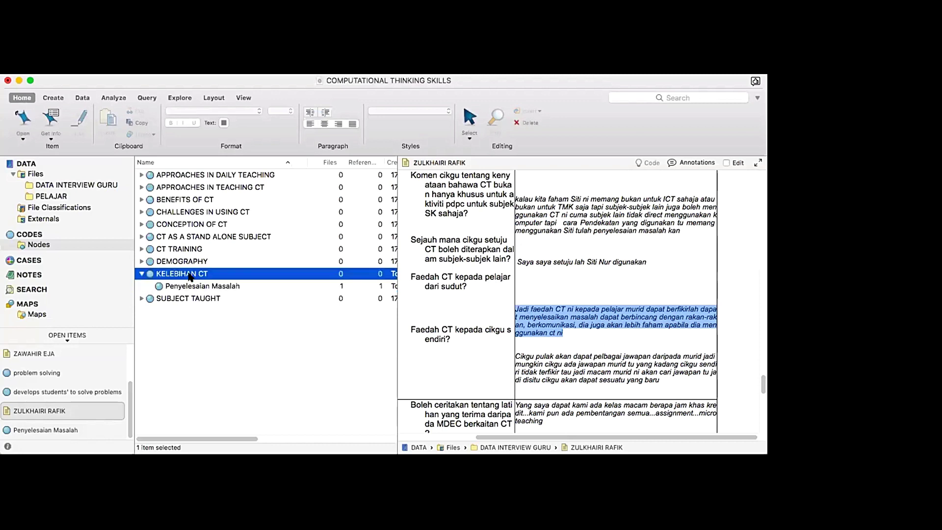
right_click(189, 276)
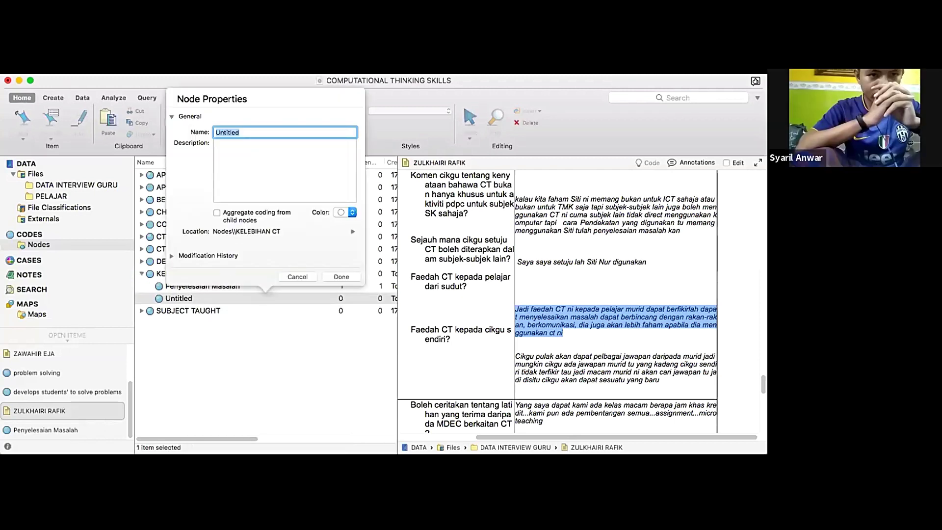
text(Kemahiran berk)
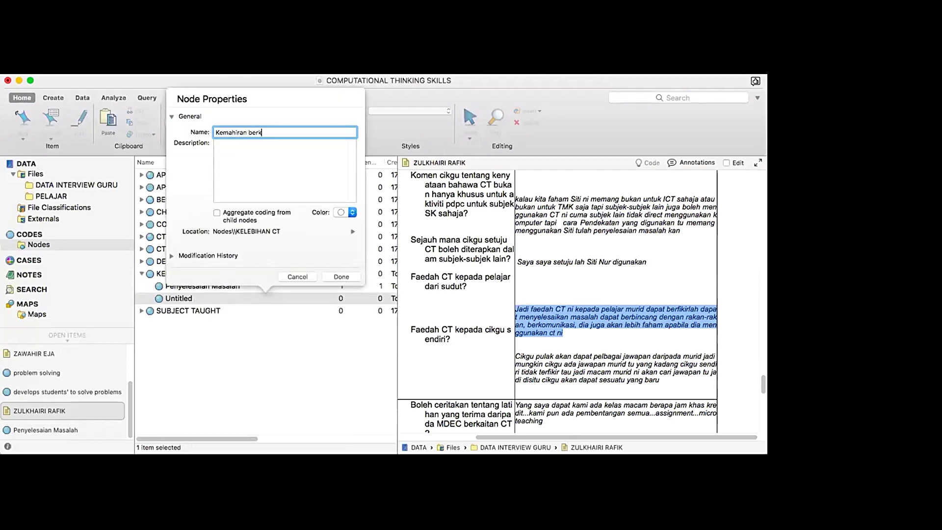
text(omunikasi)
key(Return)
click(244, 276)
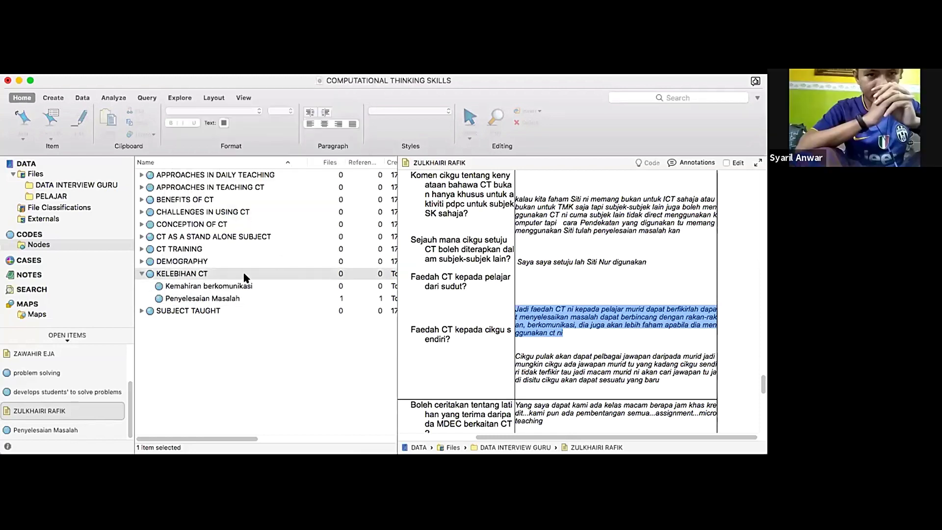
Reselect the complete transcript answer on the benefits of CT for students, from "Jadi faedah CT" to "ggunakan ct ni".
click(296, 285)
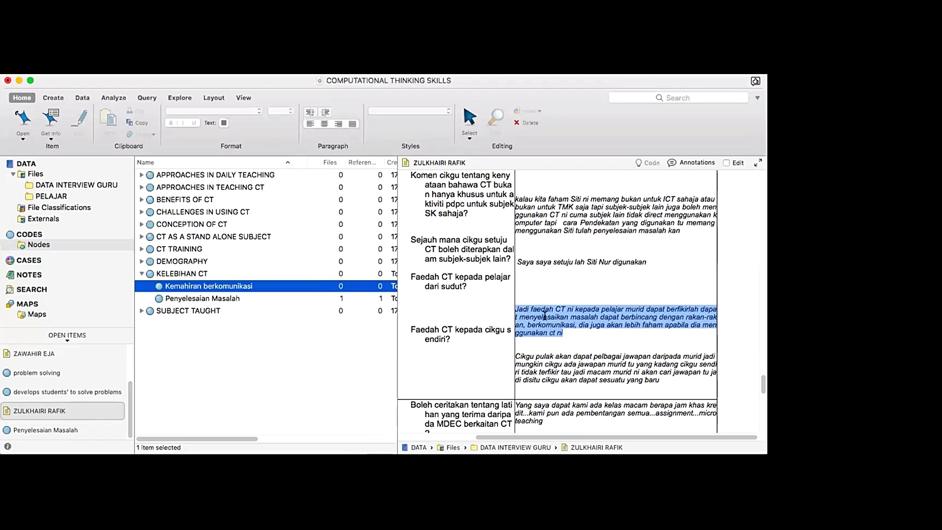
click(573, 310)
click(573, 311)
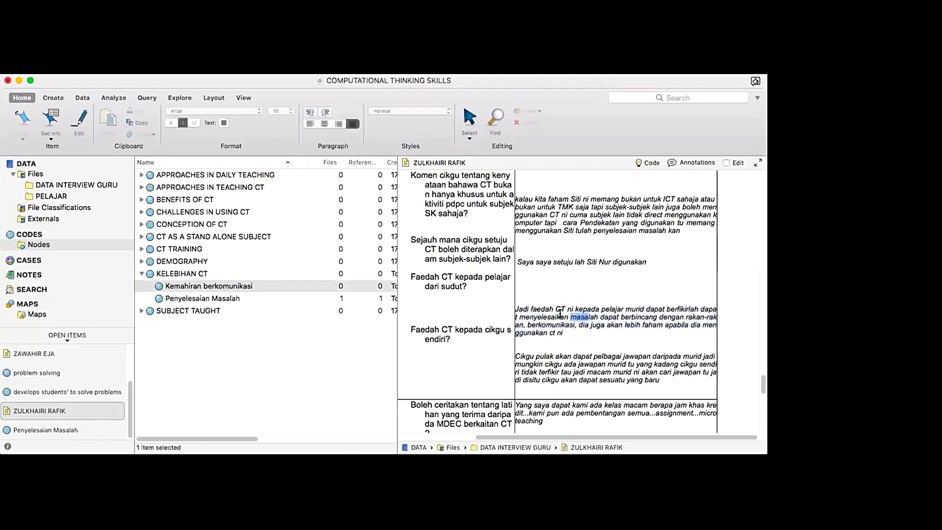
double_click(560, 333)
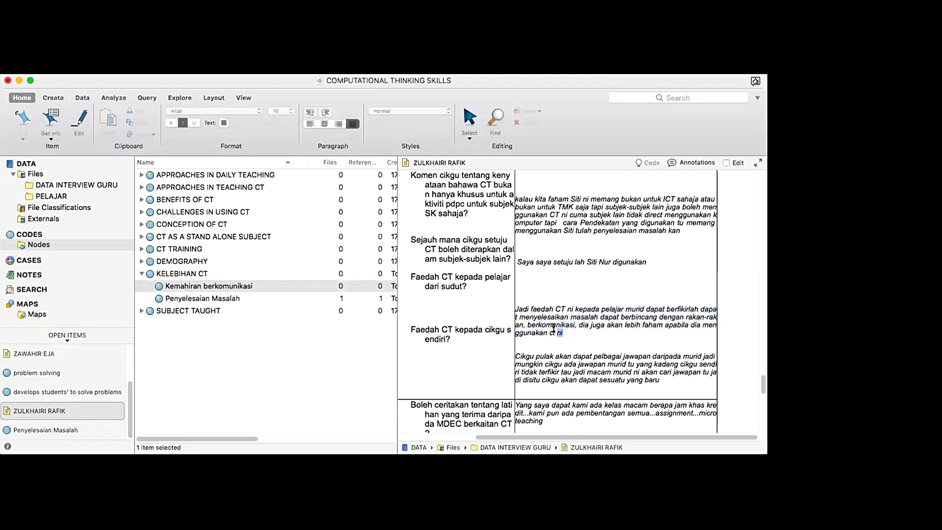
triple_click(516, 309)
drag(540, 309, 416, 288)
triple_click(569, 329)
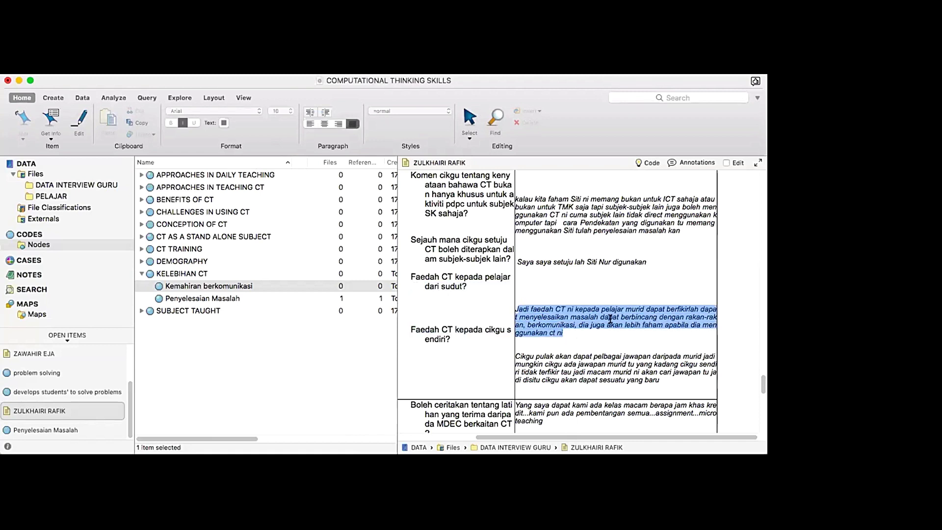
drag(609, 316, 515, 309)
click(573, 333)
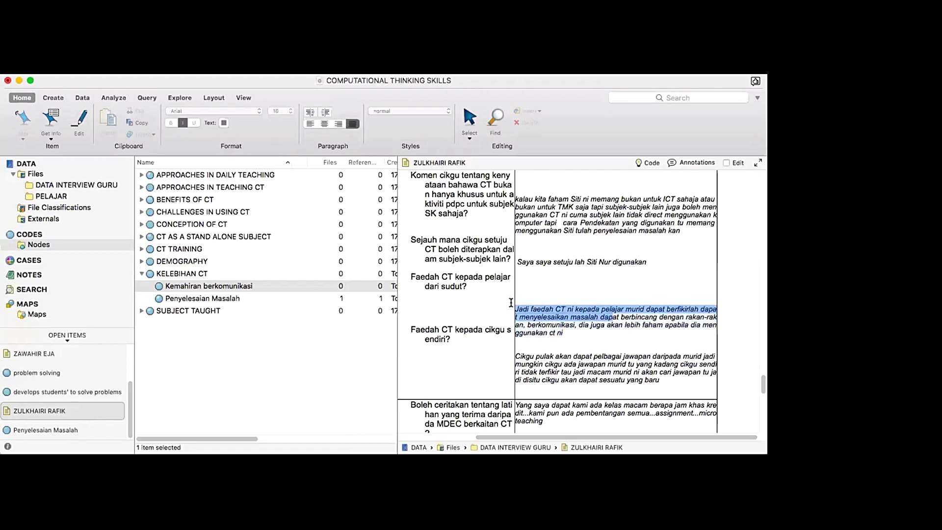
drag(584, 307, 490, 329)
click(589, 333)
drag(588, 333, 541, 307)
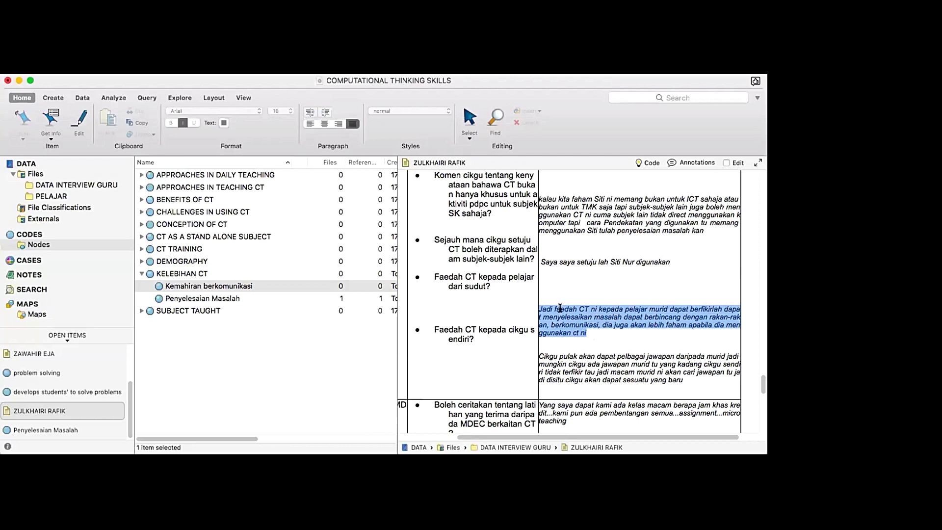
Code the selected answer at the existing node Kemahiran berkomunikasi under KELEBIHAN CT.
right_click(560, 307)
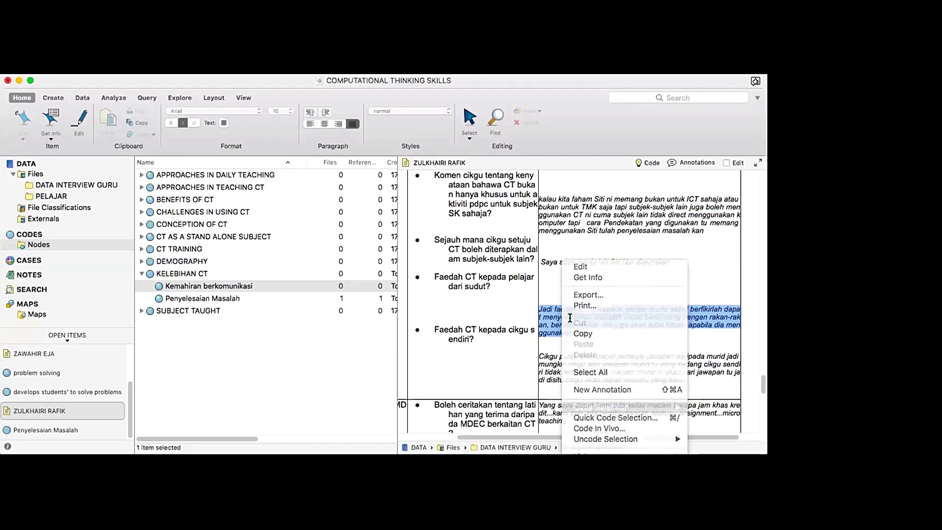
right_click(568, 319)
right_click(567, 318)
mouse_move(600, 407)
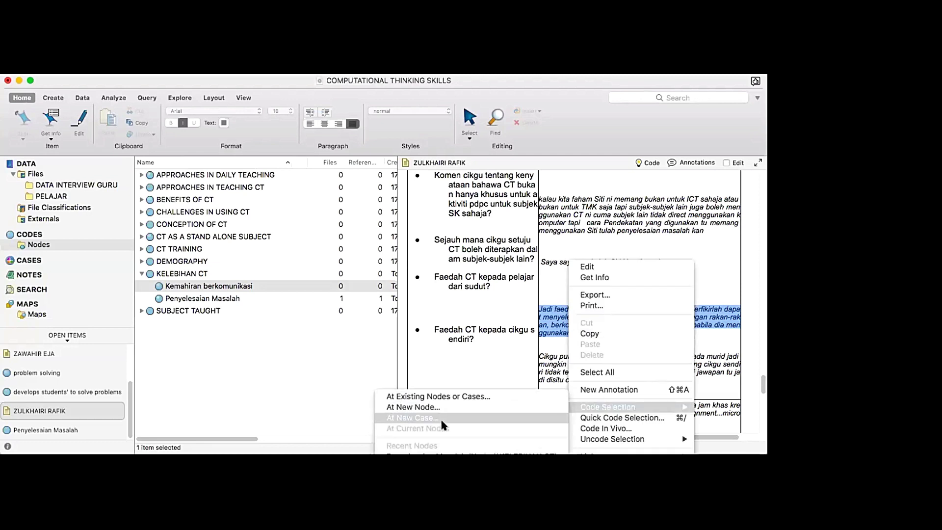
click(431, 395)
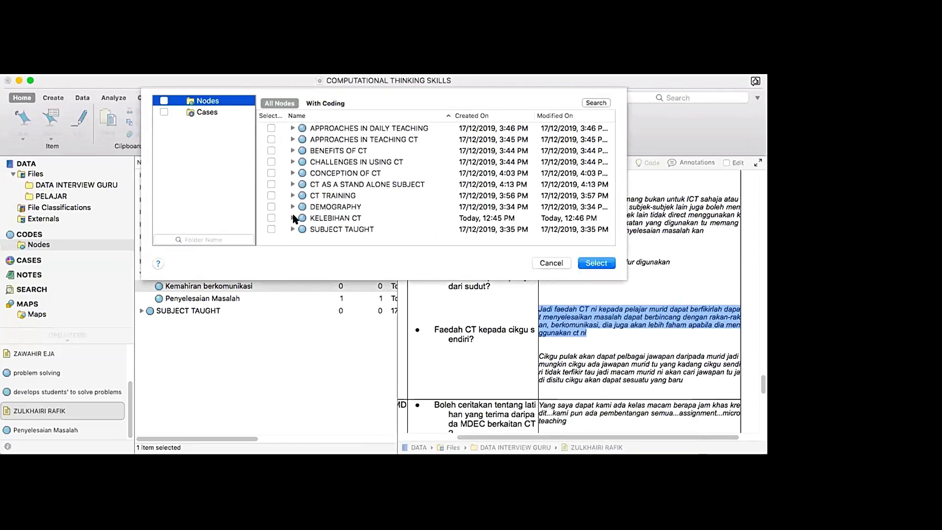
click(293, 217)
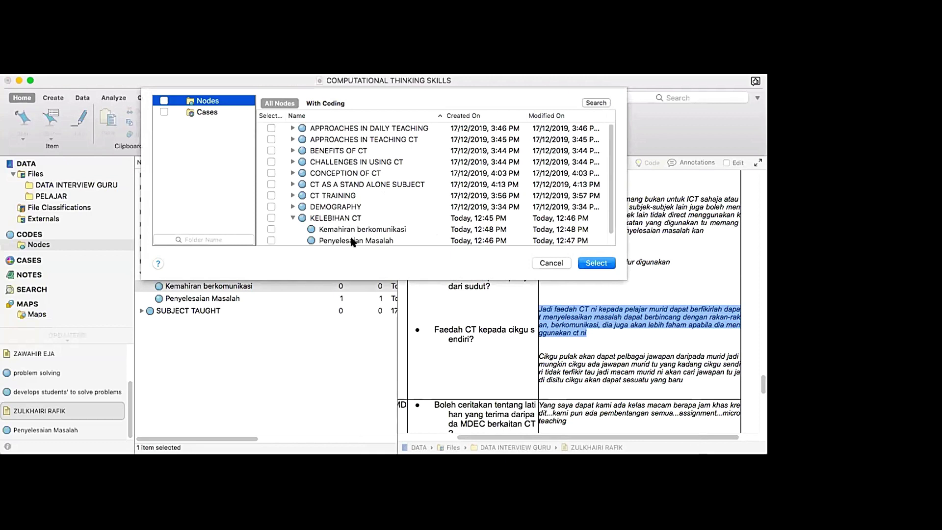
click(353, 241)
click(354, 229)
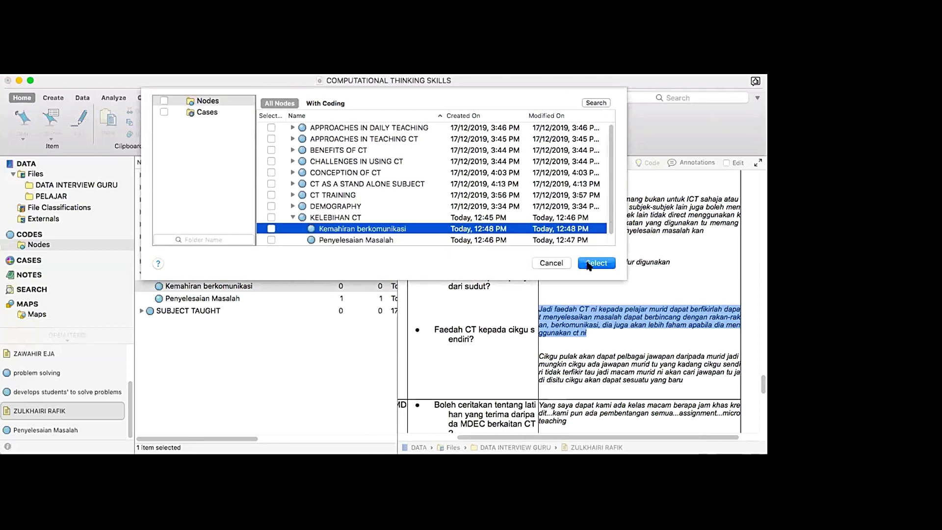
click(596, 263)
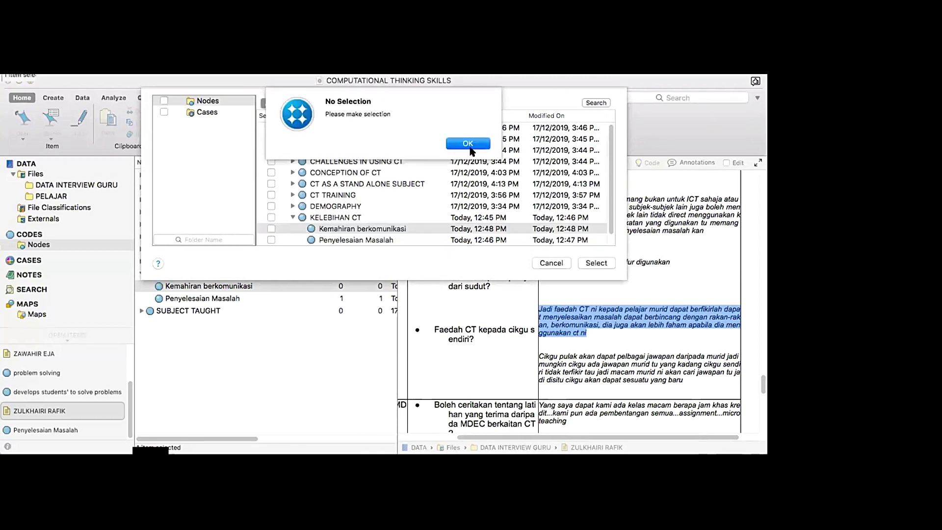
key(Return)
click(271, 229)
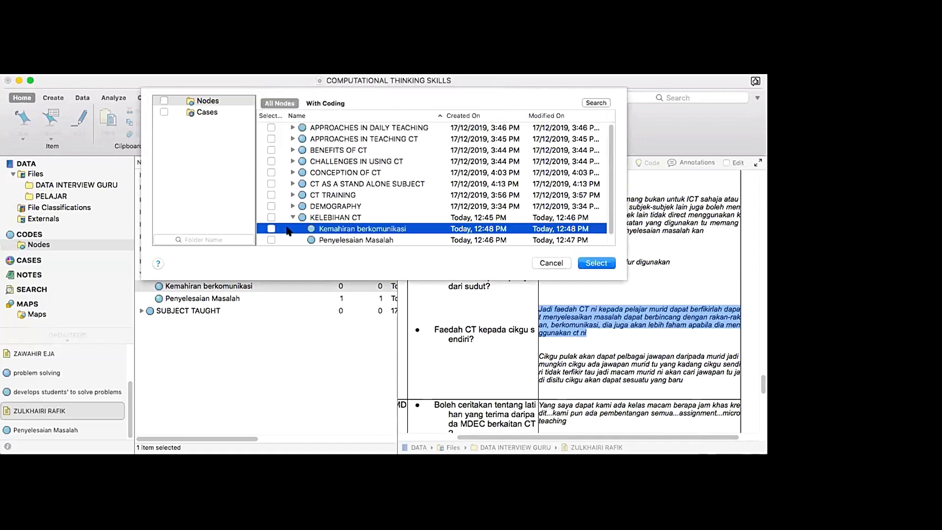
click(597, 264)
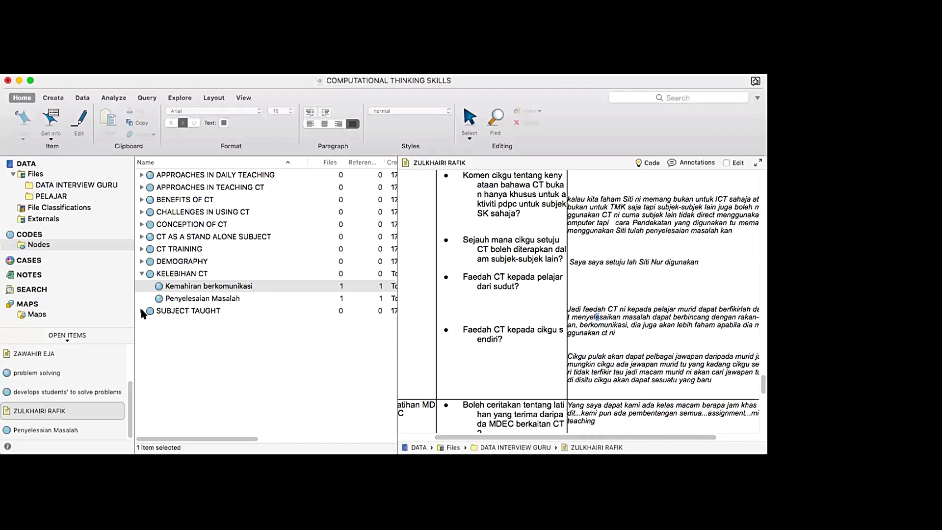
Expand the BENEFITS OF CT node to review its child nodes.
click(142, 199)
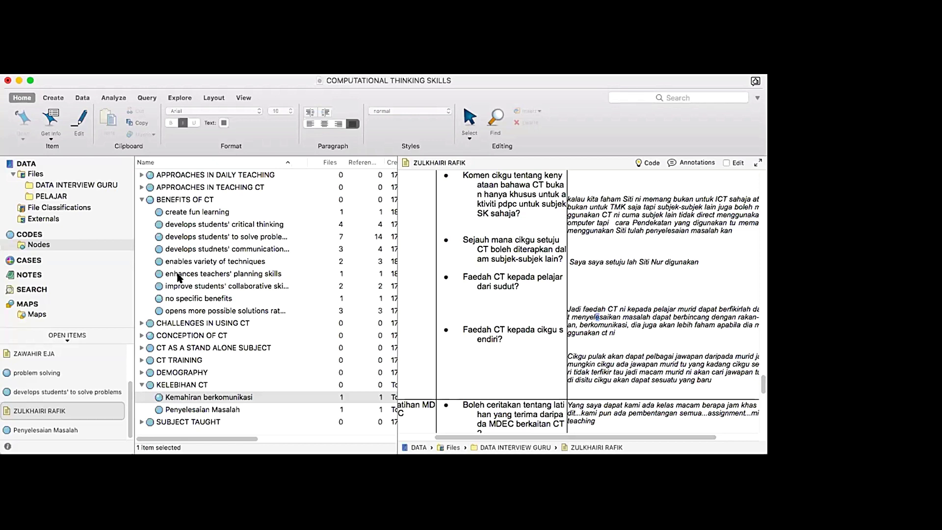
Open the node develops students' critical thinking under BENEFITS OF CT and copy all of its coded references.
double_click(211, 224)
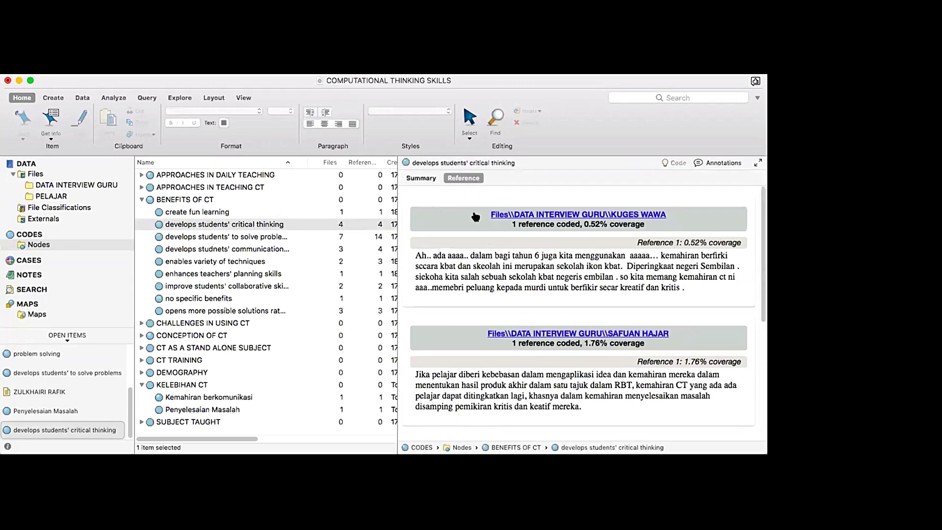
right_click(480, 196)
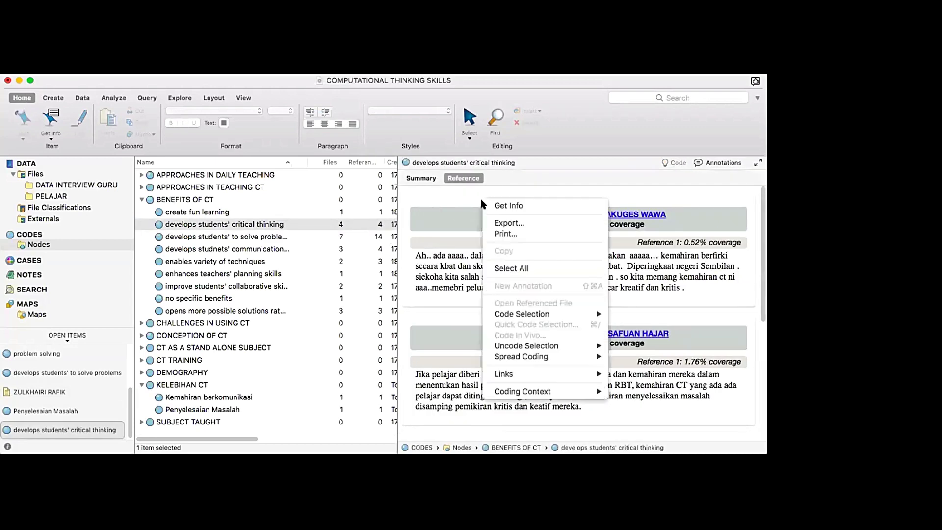
click(501, 266)
right_click(515, 297)
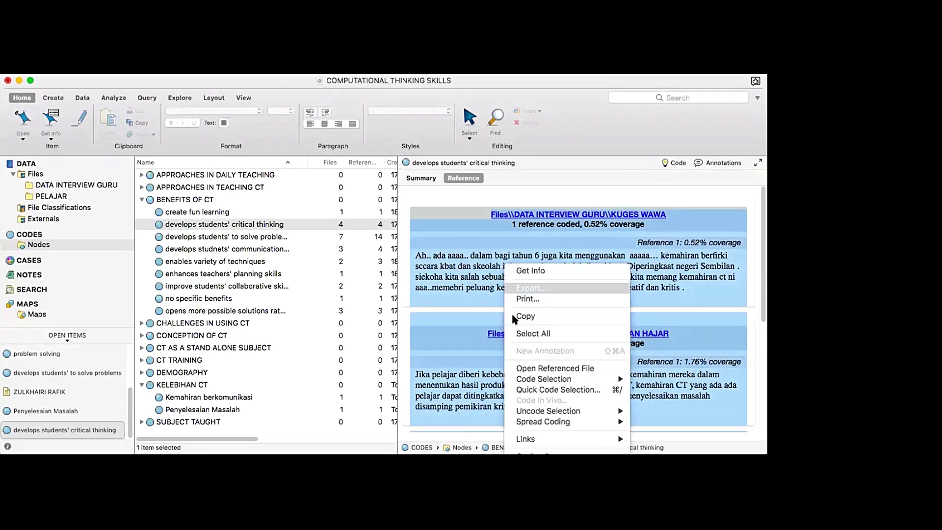
click(513, 317)
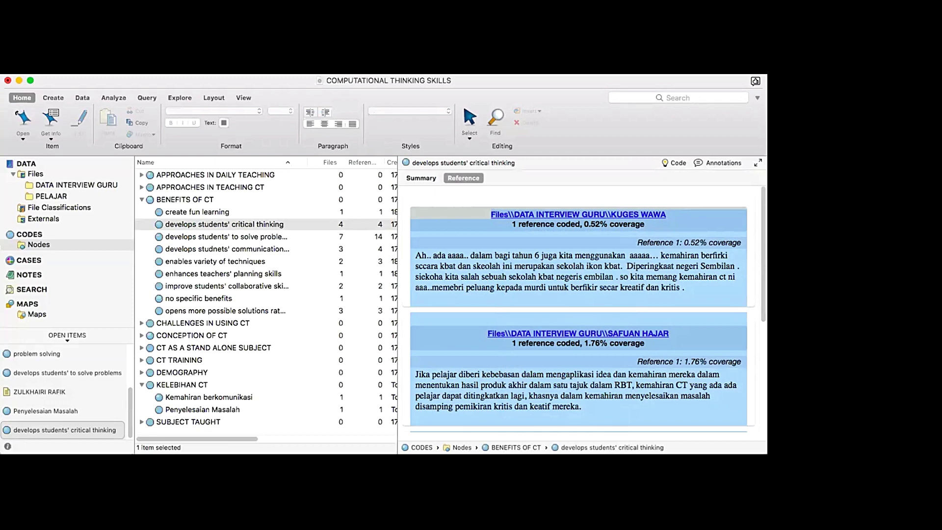
Switch to Word, paste the copied references into Document1 and look through the pasted excerpts.
key(super+Tab)
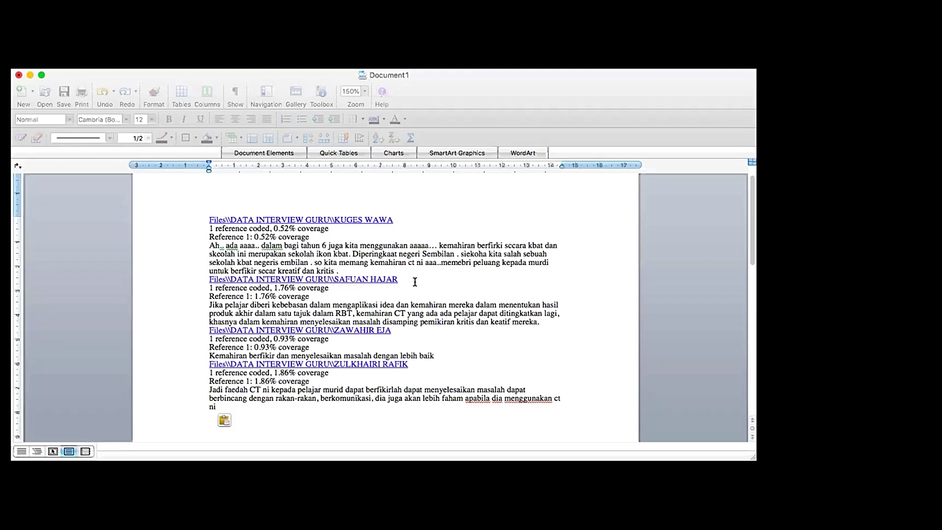
scroll(415, 282, down, 2)
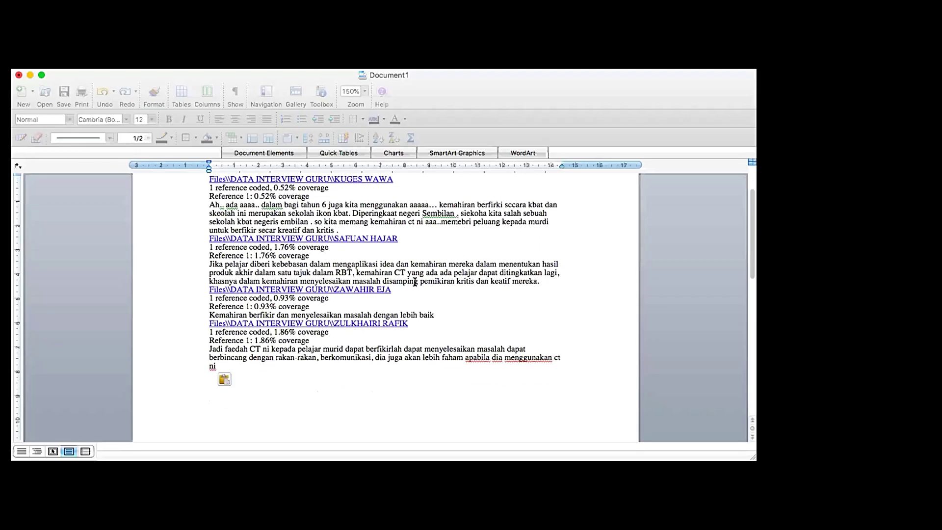
scroll(415, 282, up, 2)
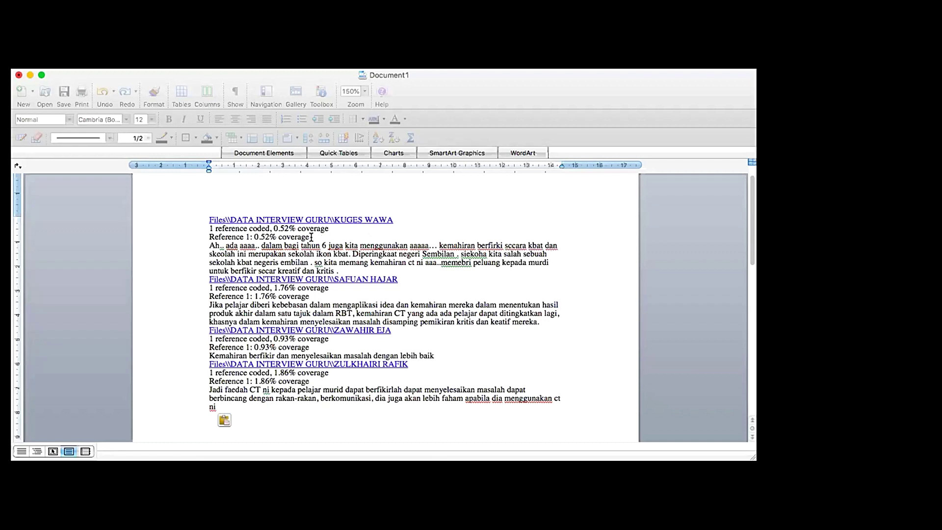
Delete the two coverage lines above the first excerpt and end the excerpt with the respondent's first name in parentheses.
drag(314, 237, 207, 230)
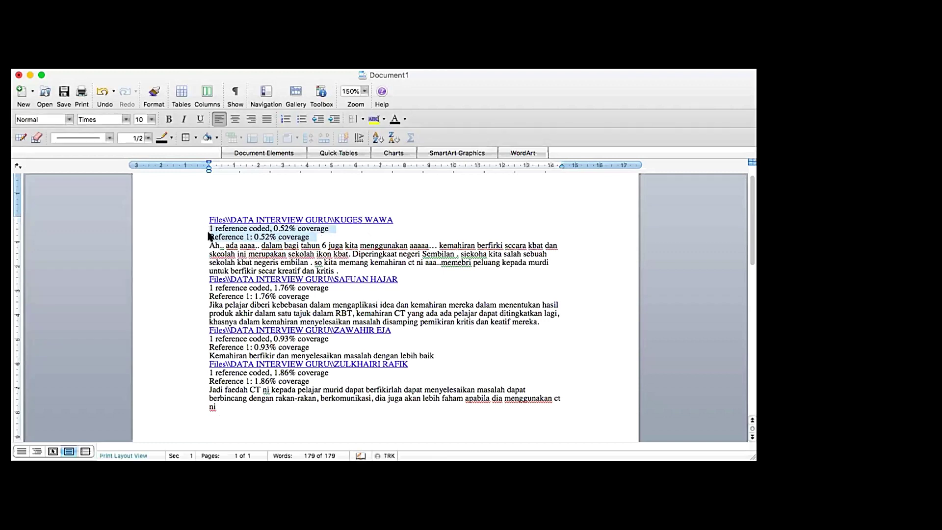
key(BackSpace)
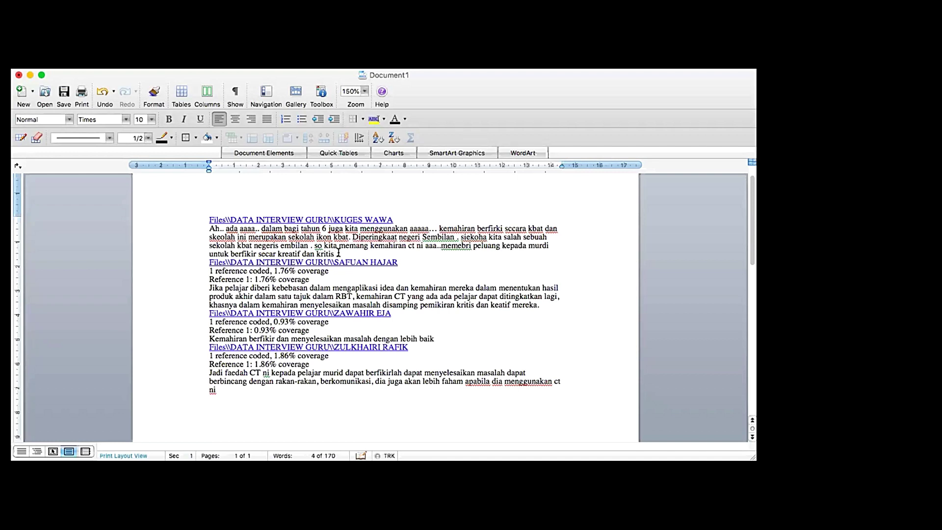
click(338, 254)
key(BackSpace)
text((Kug)
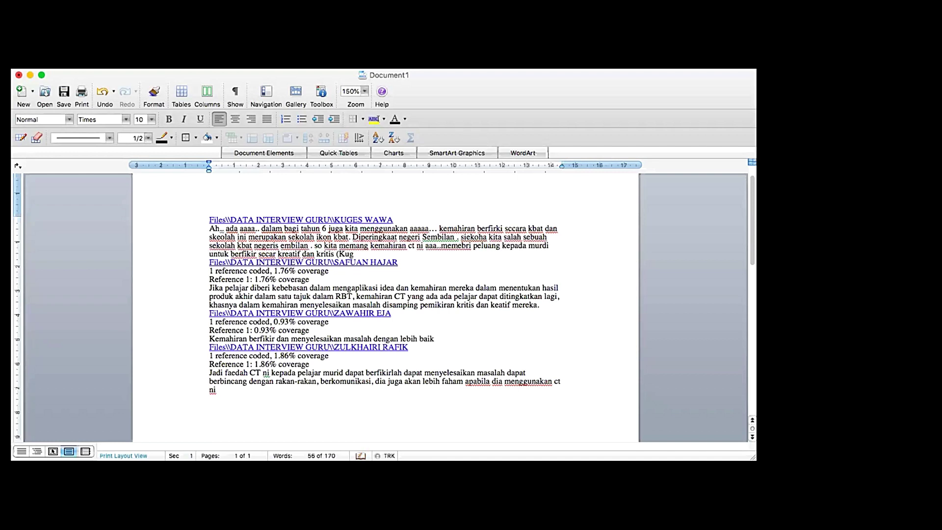
text(es))
Delete the source link above the first excerpt and insert blank lines after the excerpt.
triple_click(204, 216)
key(BackSpace)
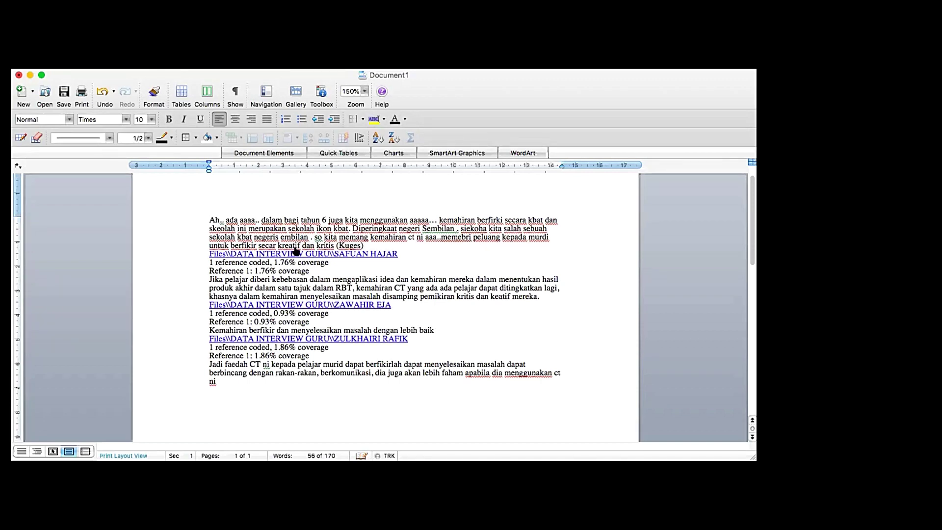
key(Return)
key(Return)
key(Return)
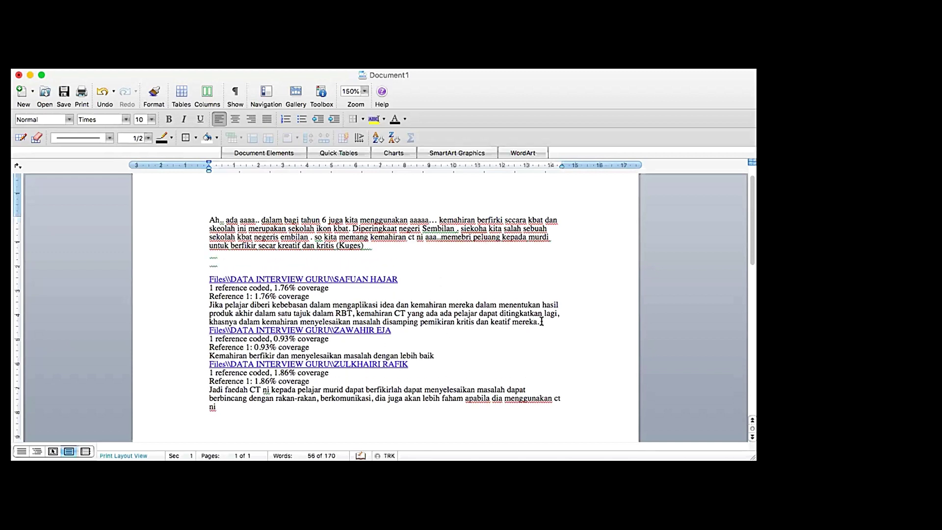
End the second excerpt with the respondent's first name in parentheses and delete its source link and coverage lines.
text((Sa)
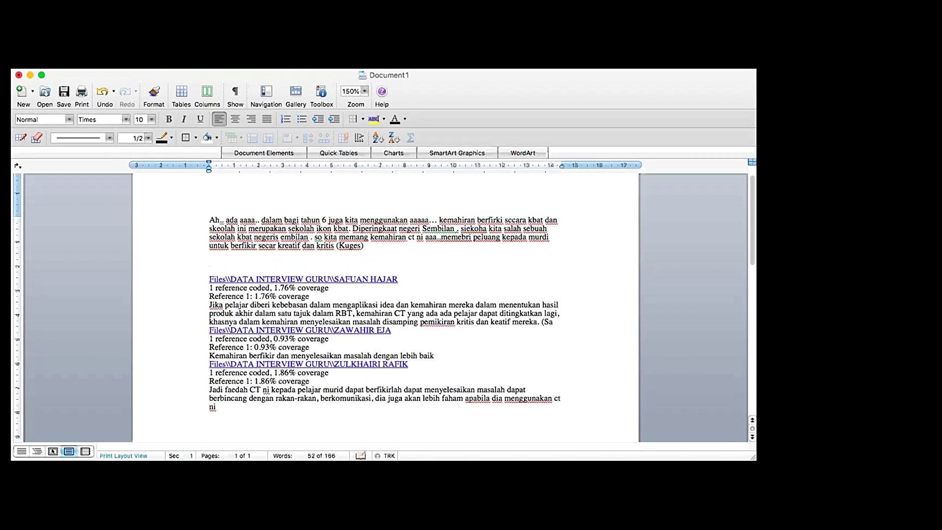
text(duan)
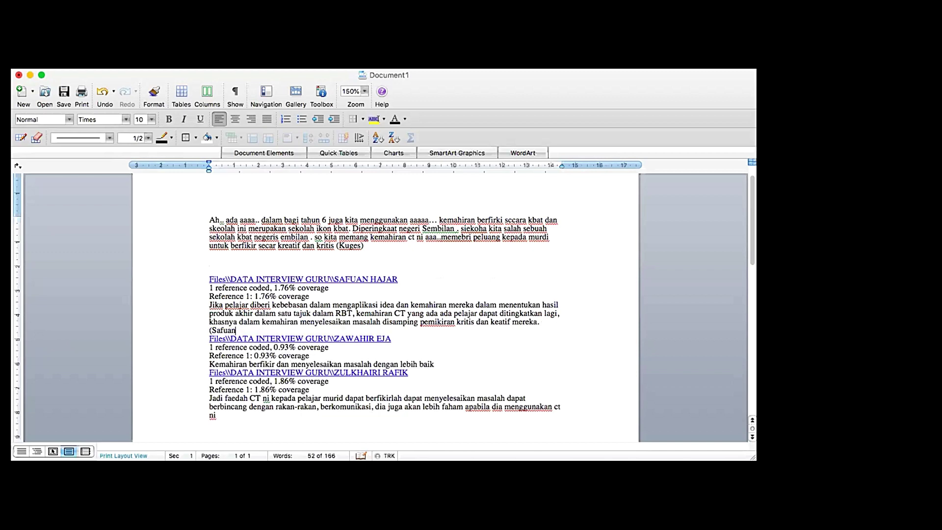
text())
shift+click(206, 272)
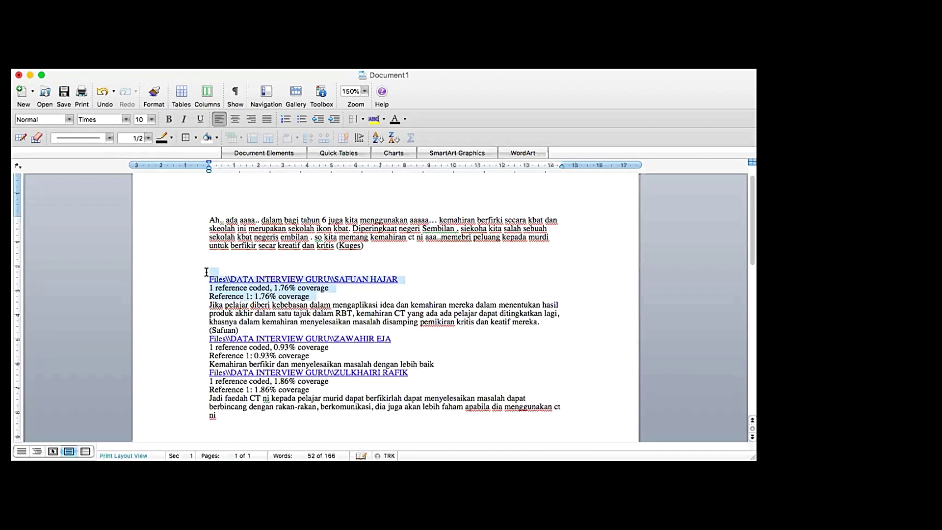
key(BackSpace)
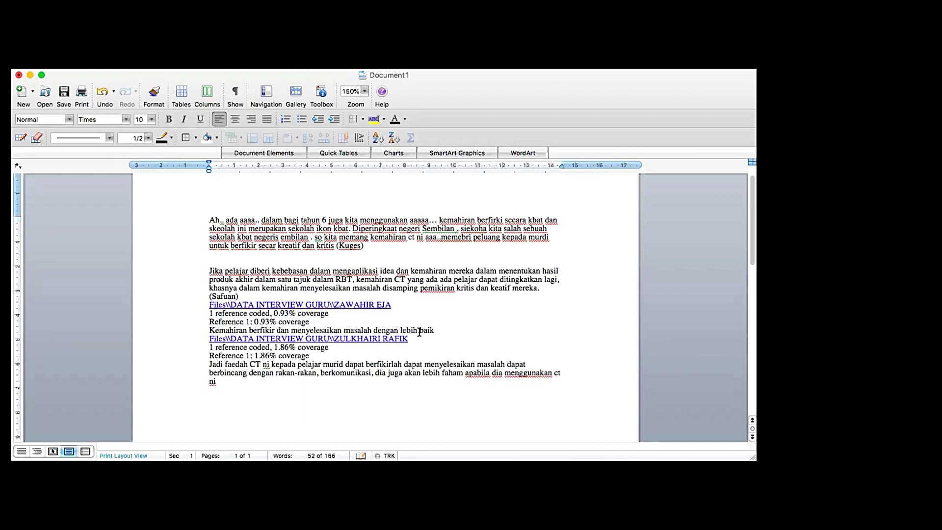
Insert blank lines after the second excerpt to separate it from the third source link.
click(254, 294)
key(Return)
key(Return)
key(Return)
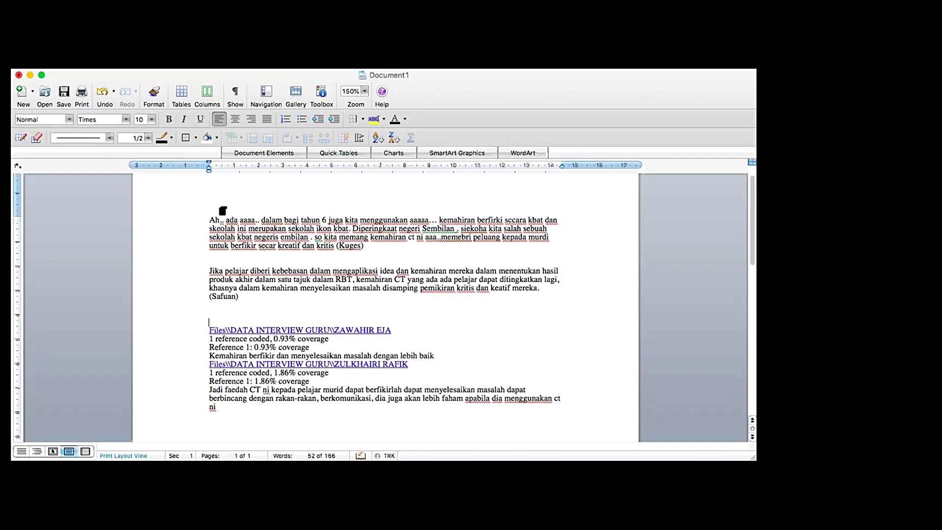
Replace "kbat" after "sekolah ikon" in the first excerpt with KBAT in capitals.
click(346, 228)
key(BackSpace)
key(BackSpace)
key(BackSpace)
key(BackSpace)
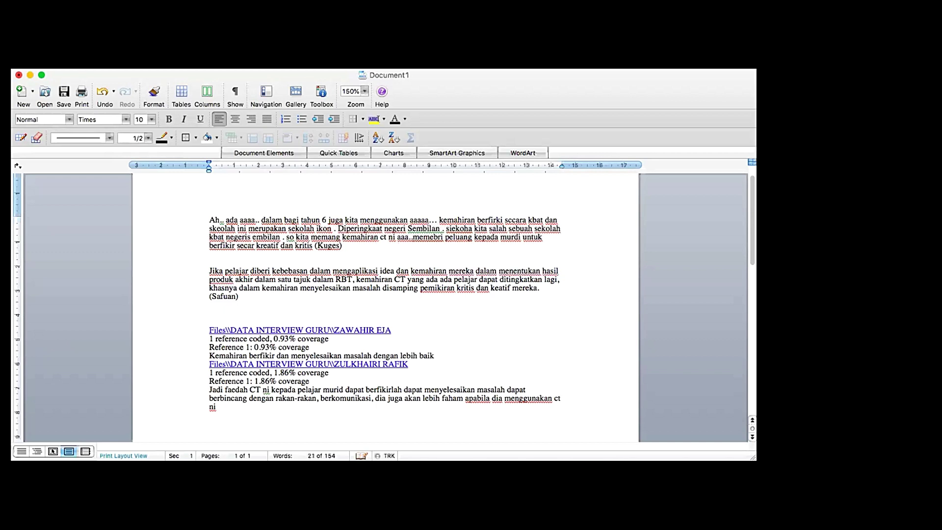
text(KBAT)
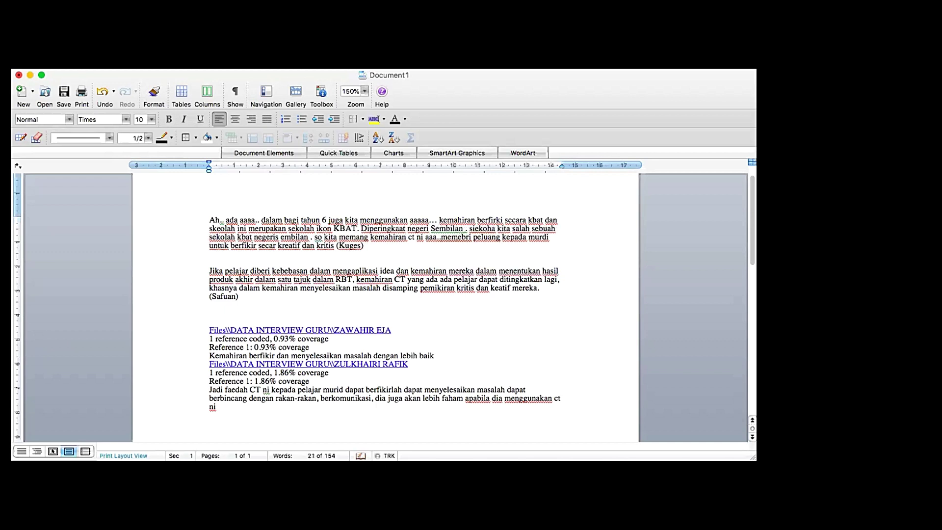
Insert the heading Benefit above the first excerpt, followed by a blank line.
scroll(302, 266, up, 1)
scroll(301, 266, up, 2)
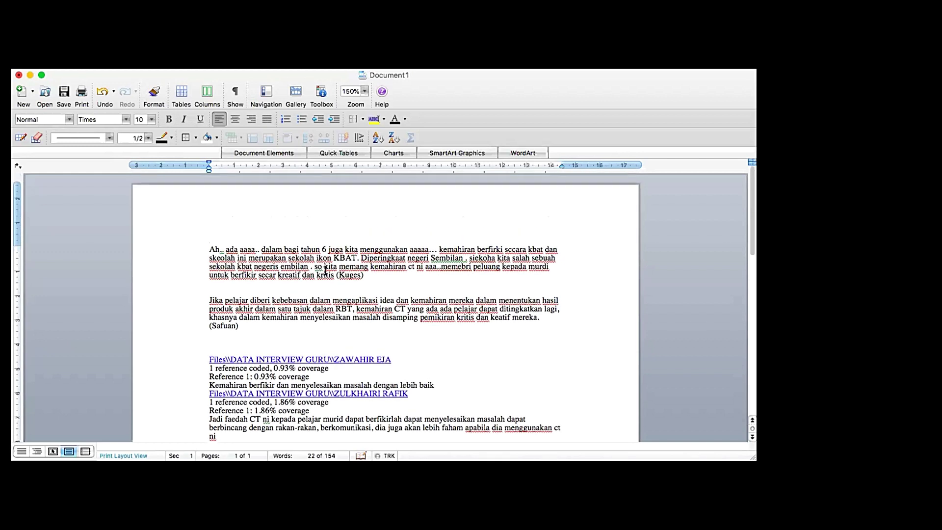
click(207, 250)
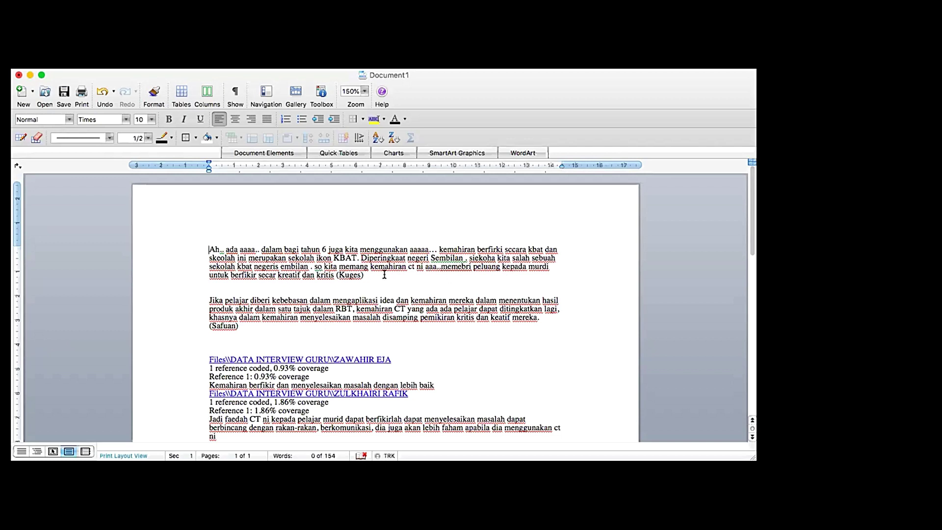
click(206, 301)
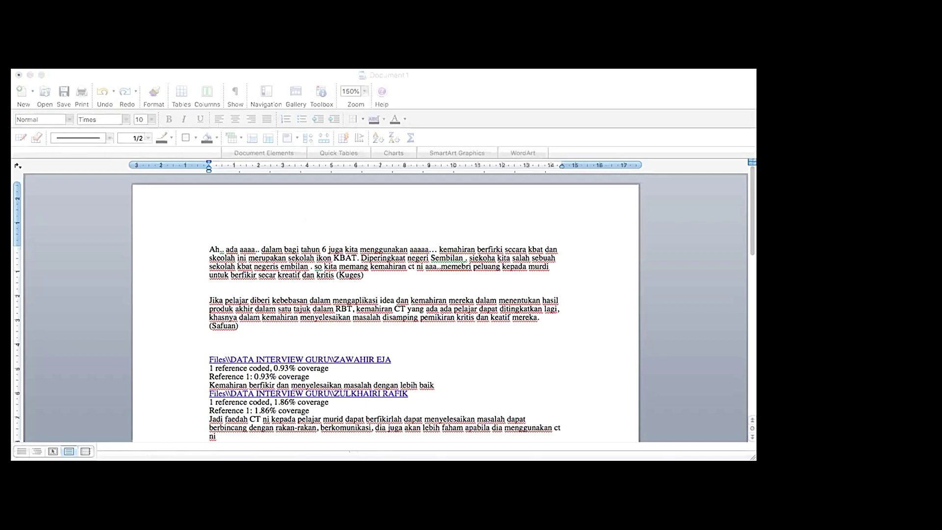
click(312, 219)
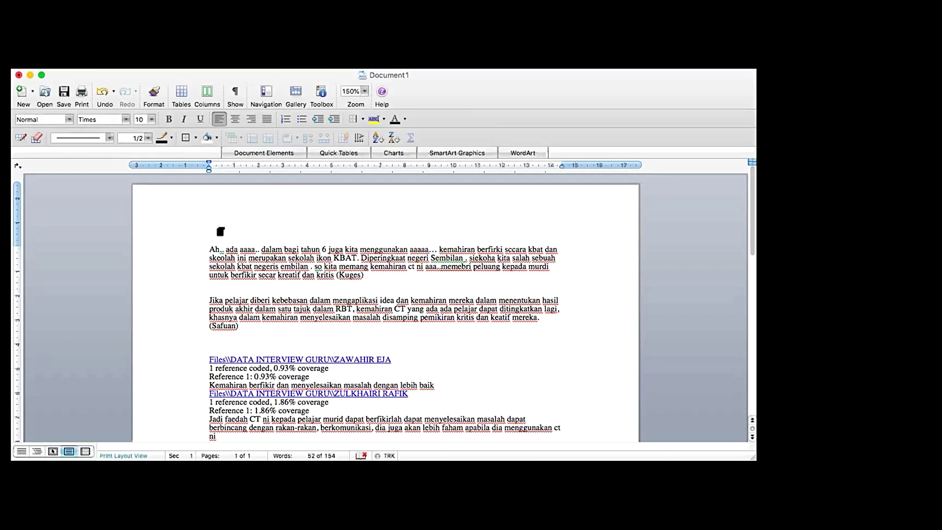
text(Benefit)
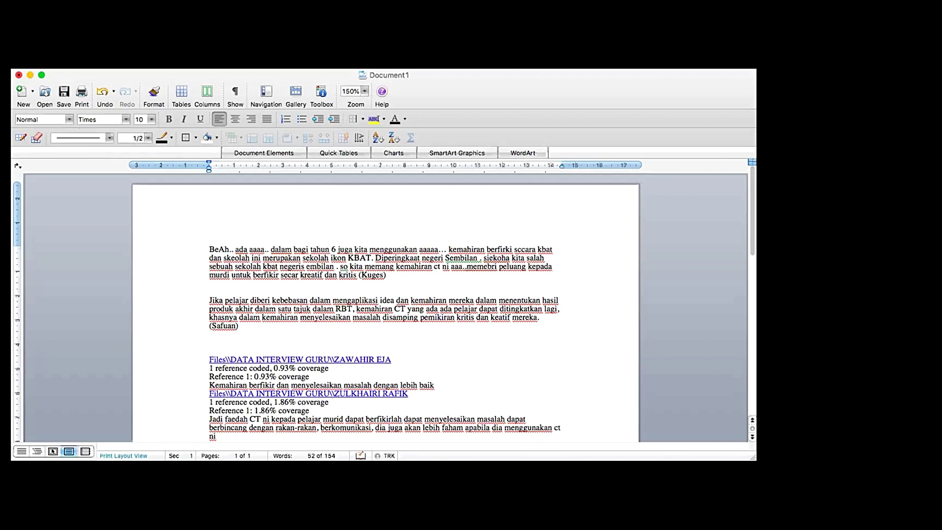
key(Return)
key(Return)
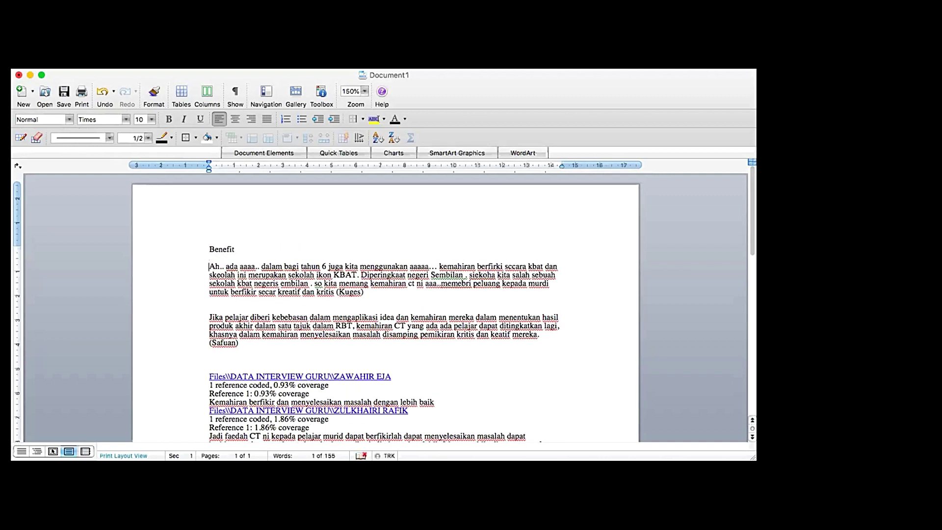
Add the subheading "Kemahiran berfikir secara kritis" between the Benefit heading and the first excerpt, followed by a blank line.
text(Kemahiran )
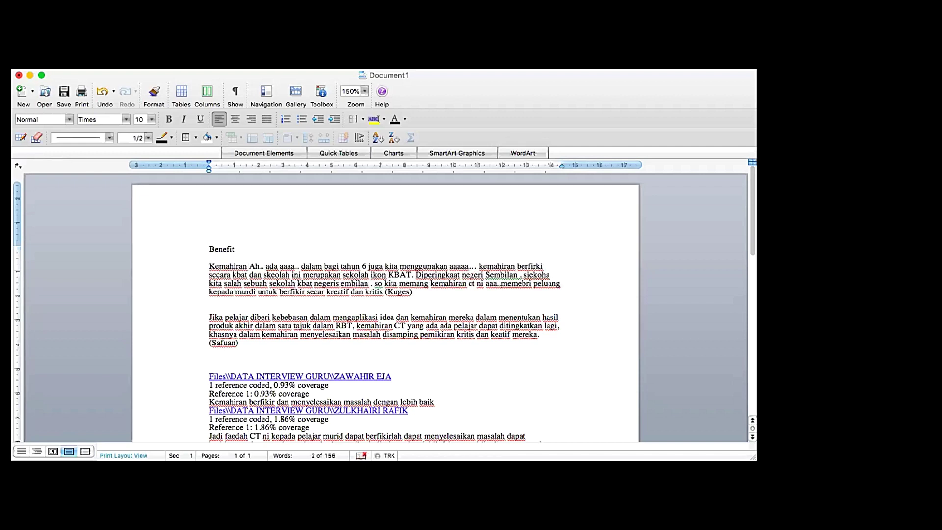
text(berfikir seca)
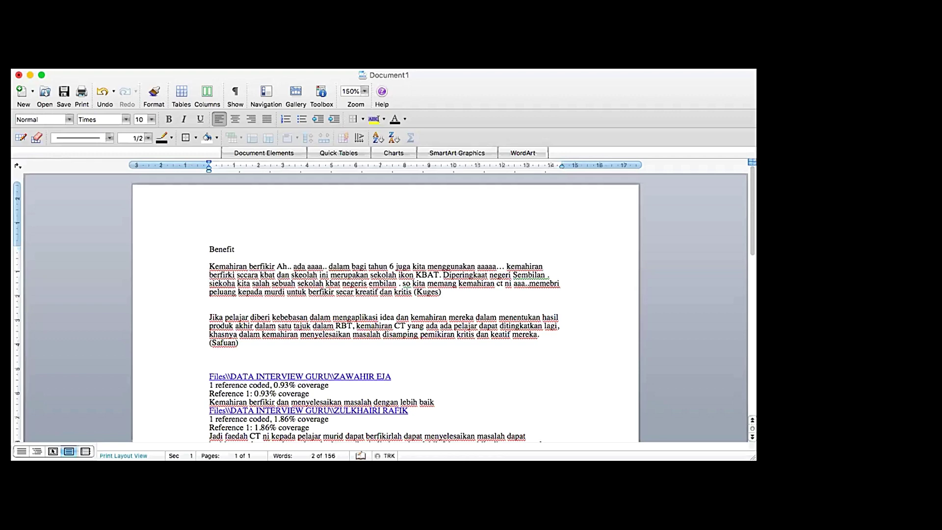
text(ra kritis)
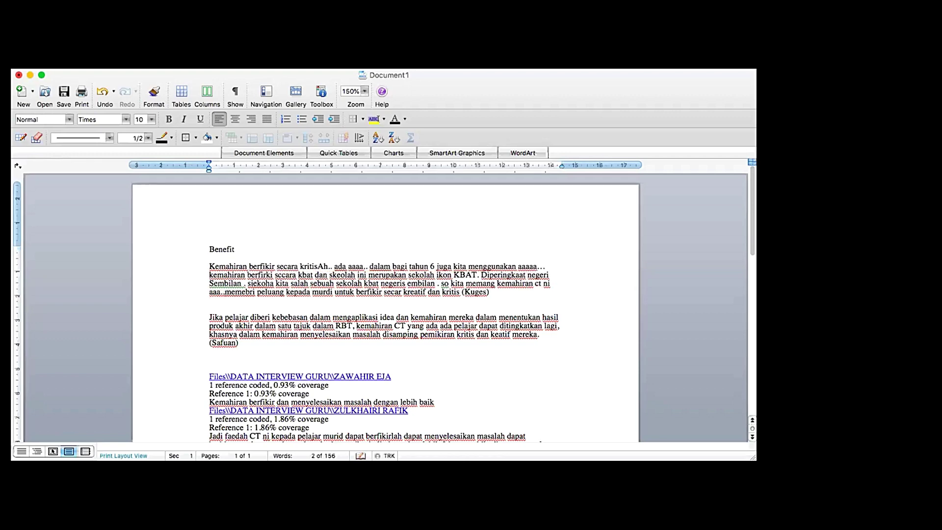
key(Return)
key(Return)
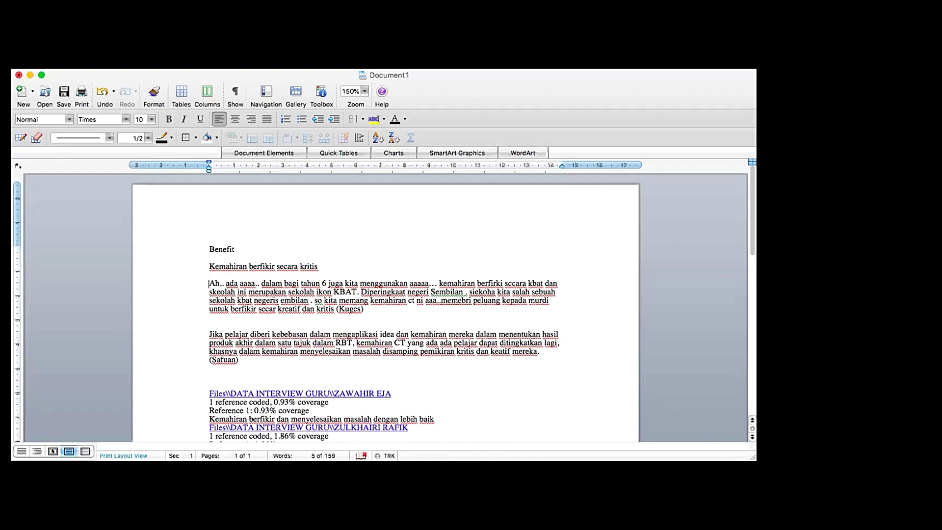
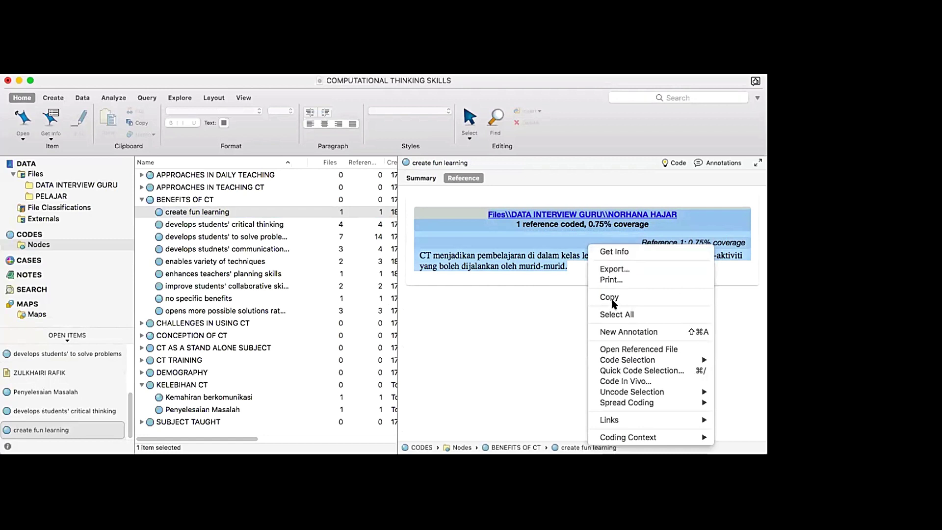
Copy the selected coded reference of the node create fun learning.
click(609, 297)
click(513, 311)
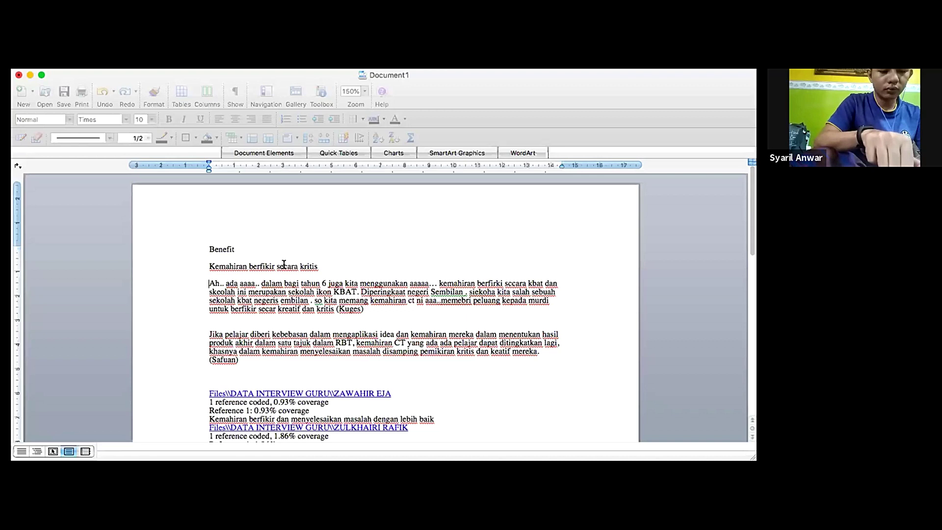
In the Word document, insert another blank line after the first excerpt and set the zoom to 200%.
scroll(223, 277, down, 2)
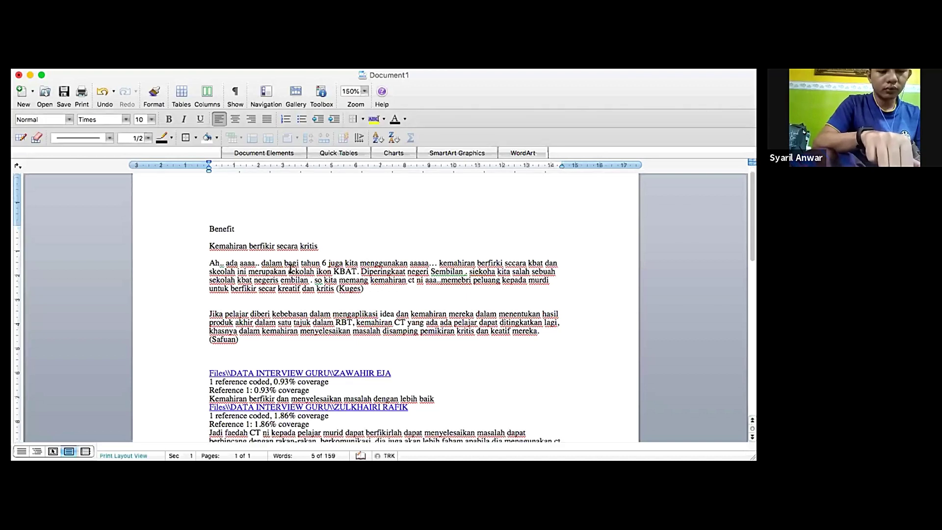
key(Return)
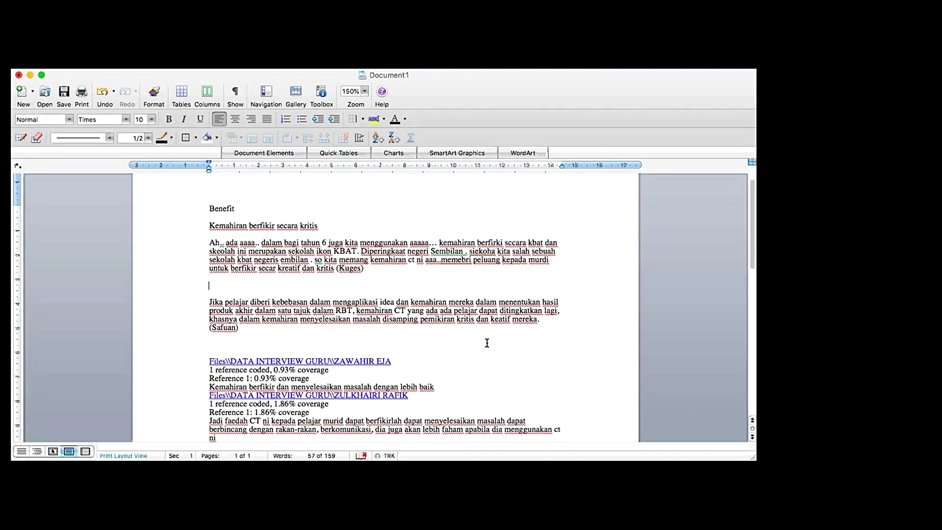
click(365, 92)
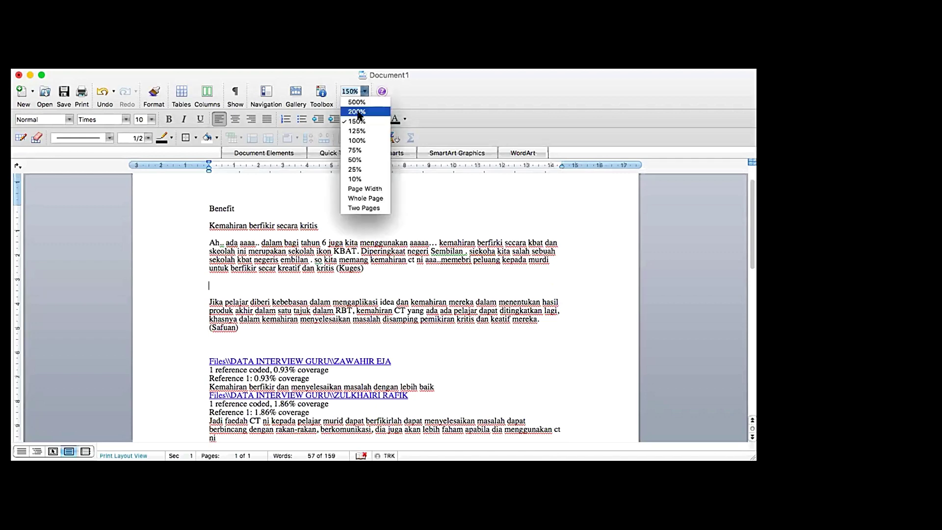
click(351, 97)
scroll(290, 268, down, 2)
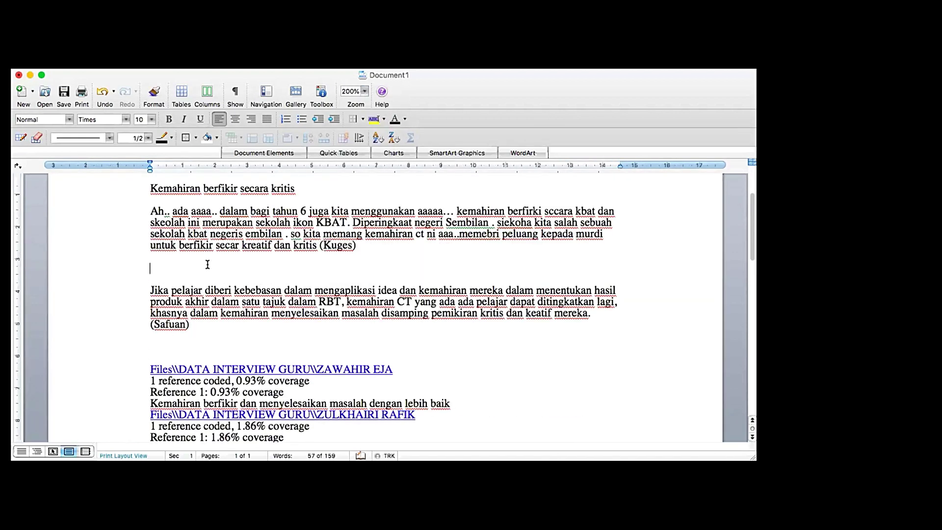
Between the two excerpts, write "Responden juga berpendapat bahawa ....... Misalnya [respondent's name] mengatakan:" as a lead-in to the second excerpt.
click(210, 263)
text(Respon)
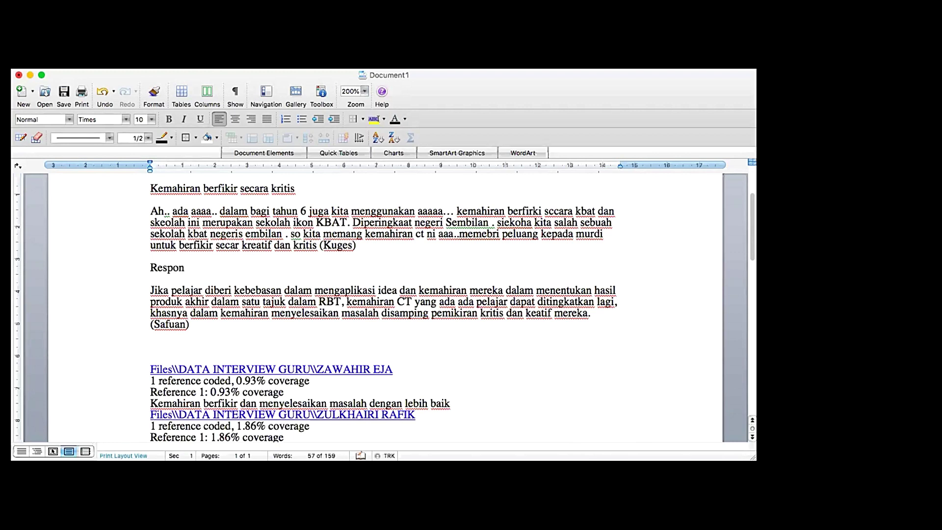
text(den juga berpendapat baha)
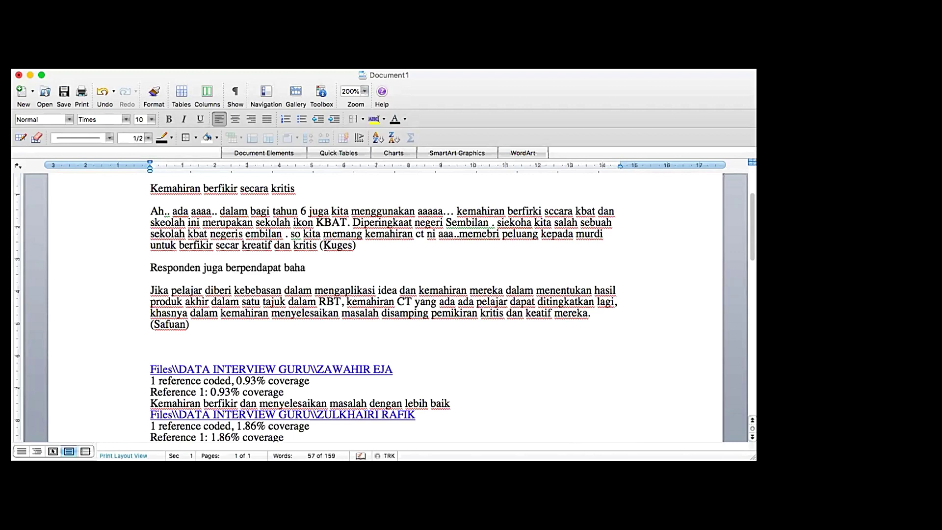
text(wa ........ misaln)
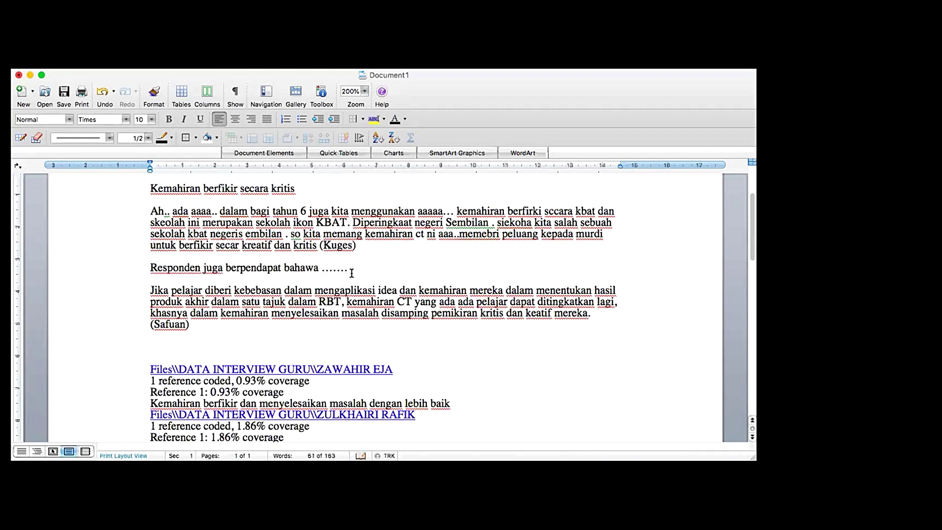
text(ya Saf)
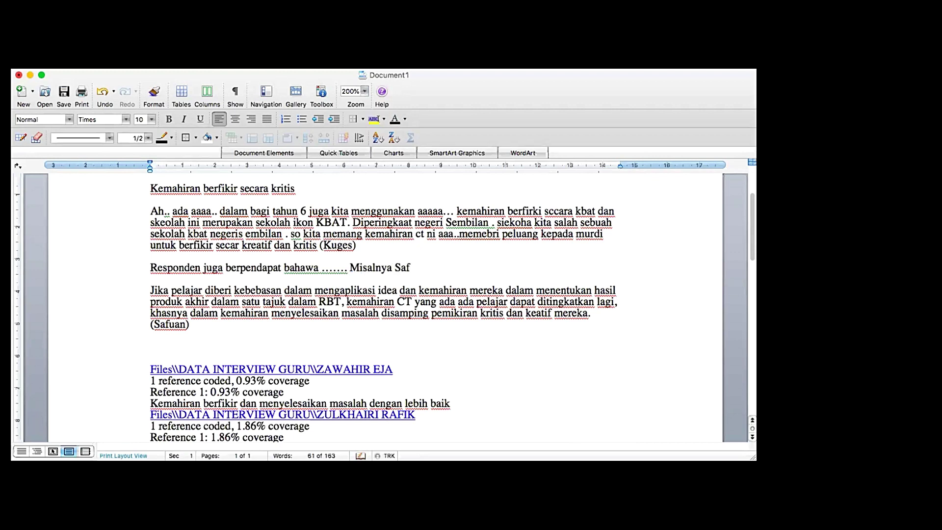
text(uan mengatakan)
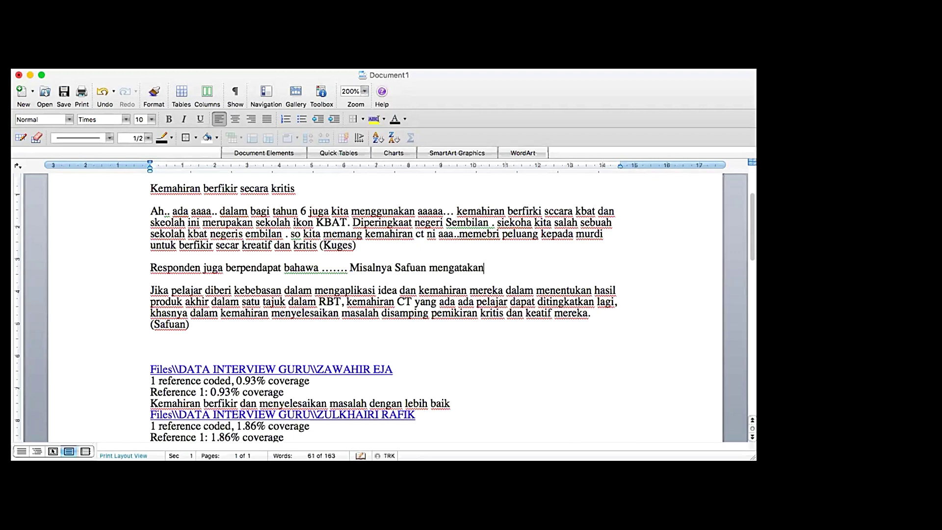
text(:)
Format the second excerpt as an italic, justified block quote, indented about 1 cm on both sides.
drag(152, 290, 593, 313)
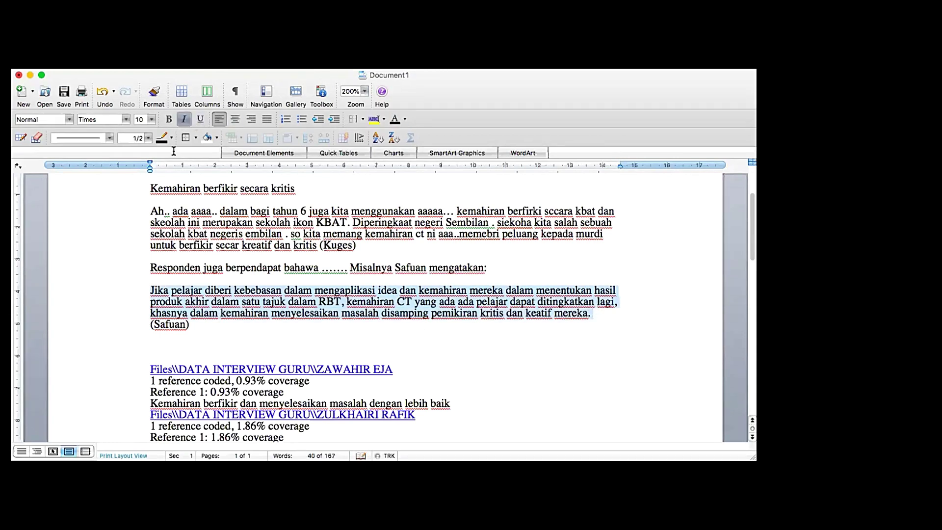
click(184, 120)
drag(150, 169, 182, 169)
drag(620, 166, 584, 172)
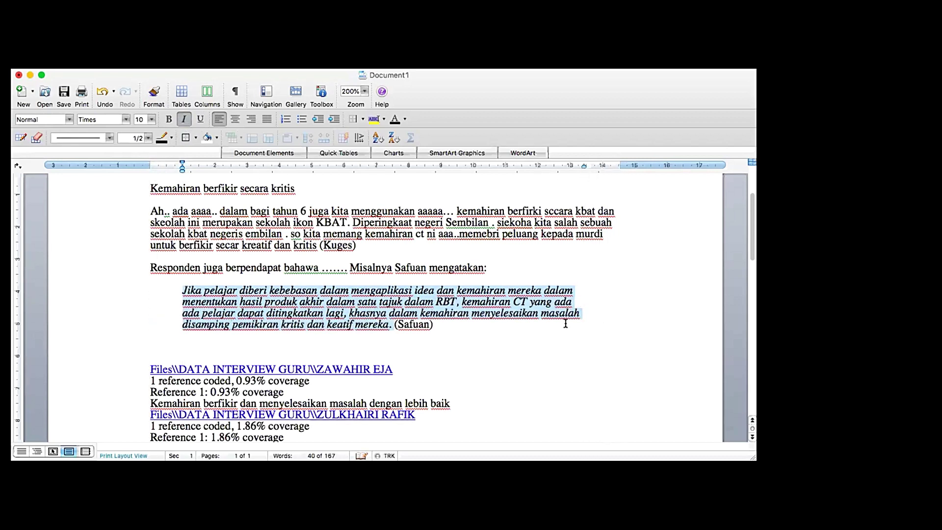
click(267, 118)
click(491, 268)
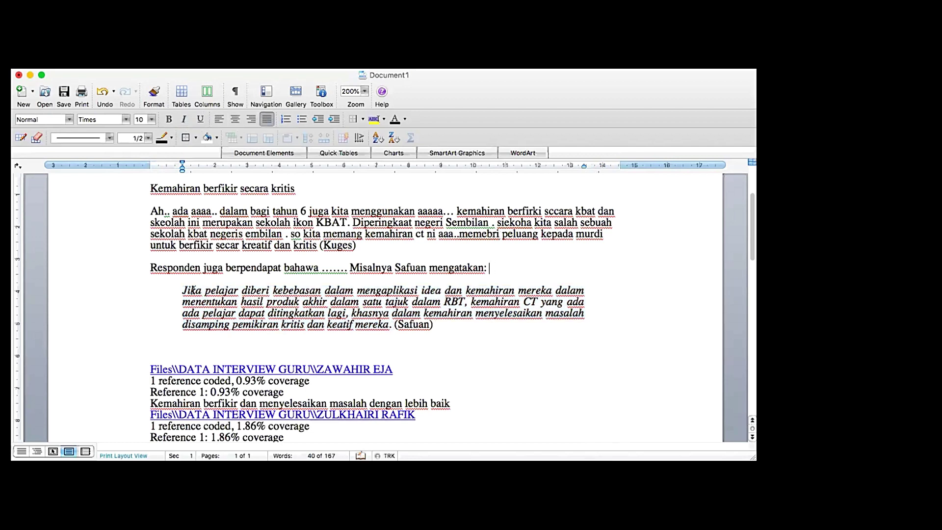
Below the block quote, add a line and write the first respondent's name followed by "menekankan kepentingan ..... di mana beliau mengatakn ..".
click(204, 338)
key(Return)
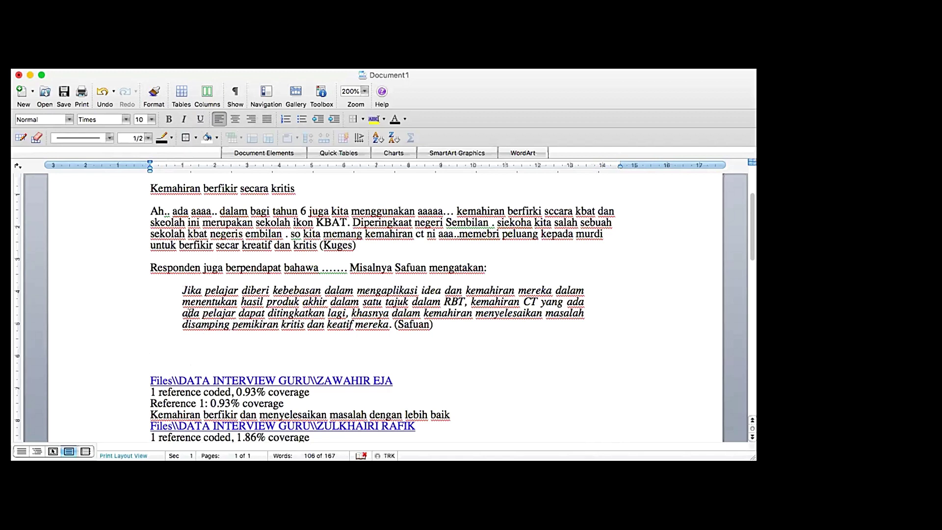
text(Kuges menekankan)
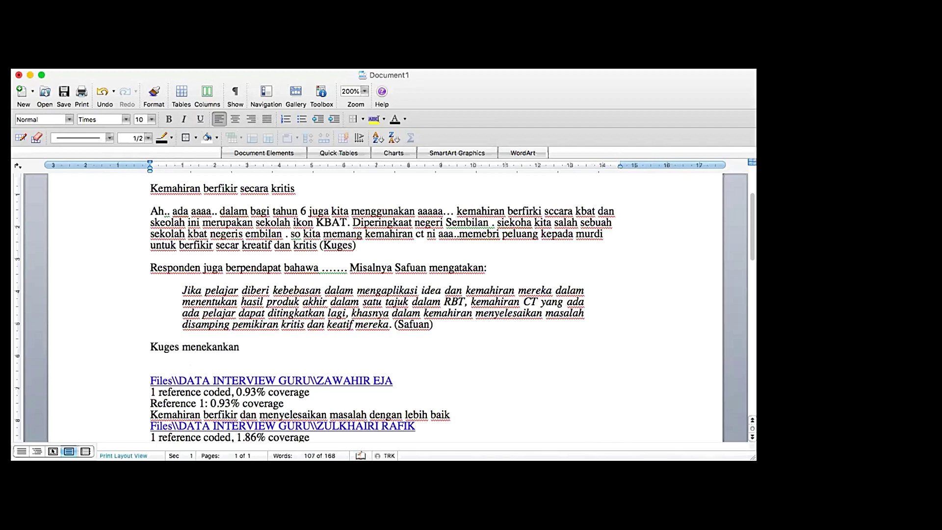
text( kepentingan .)
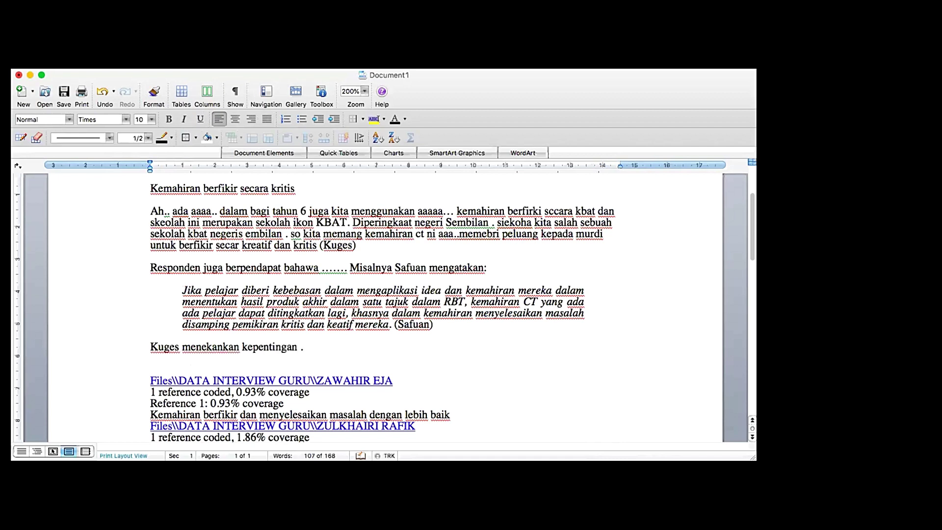
text(....)
text( di mana)
text( beliau mengatakn ..)
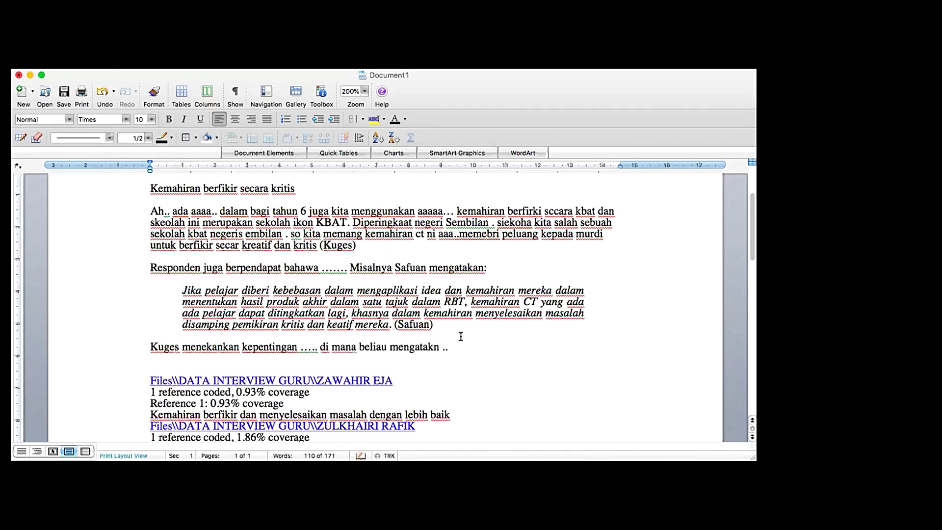
Complete the sentence below the block quote with "sekolah beliau ...." and the respondent's name in parentheses.
text( sekolah beliau sa)
key(BackSpace)
key(BackSpace)
key(BackSpace)
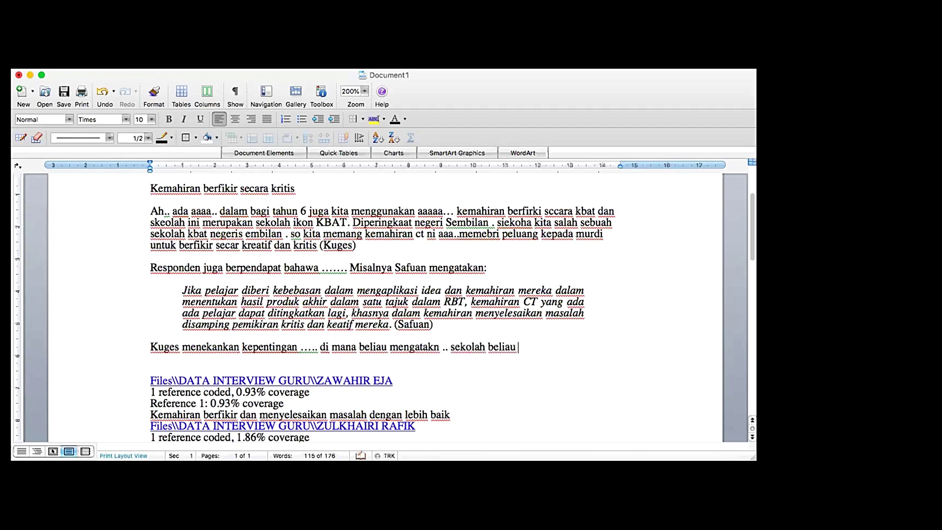
text(....)
text((Kuges))
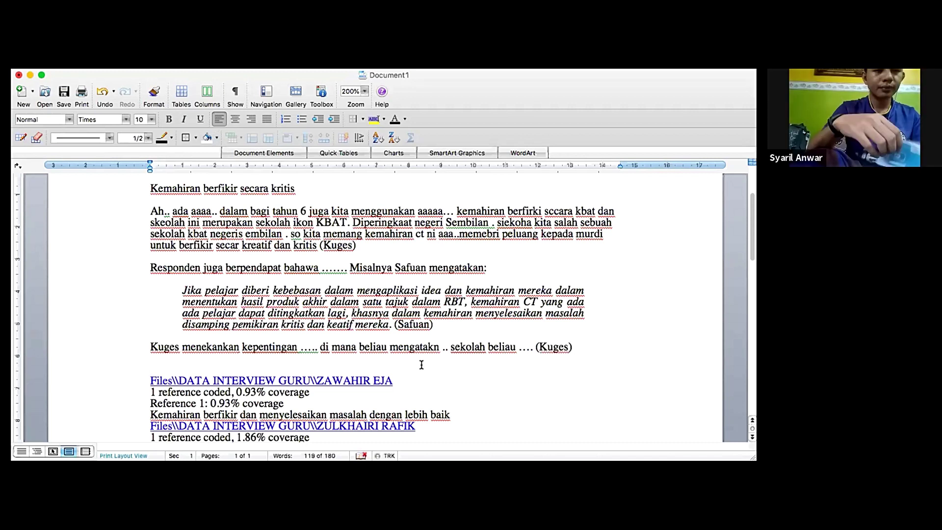
key(Down)
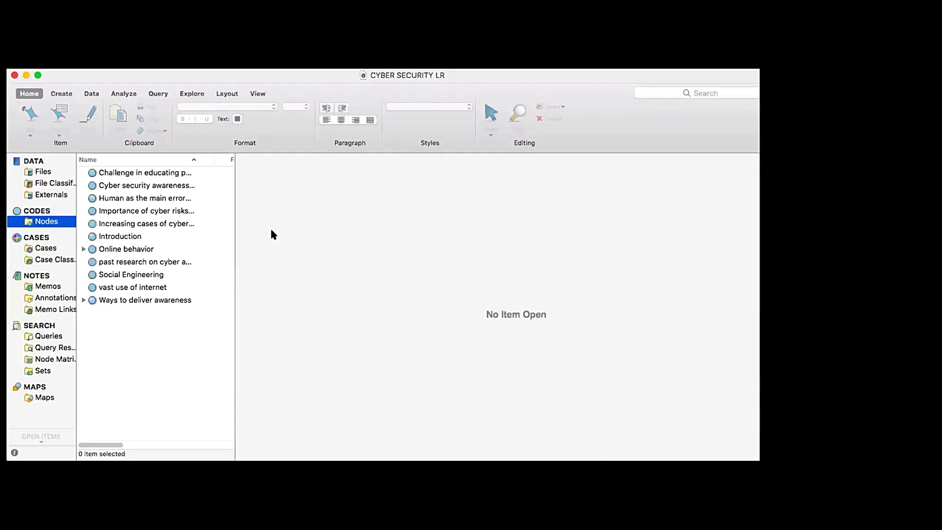
In the NVivo project CYBER SECURITY LR, open the file Abawajy (2014) and skim its abstract and introduction.
click(44, 173)
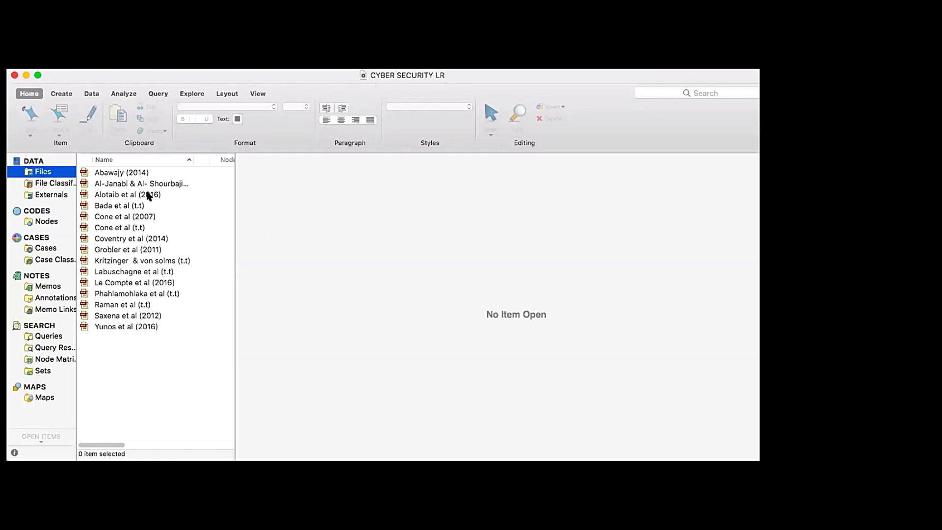
double_click(112, 174)
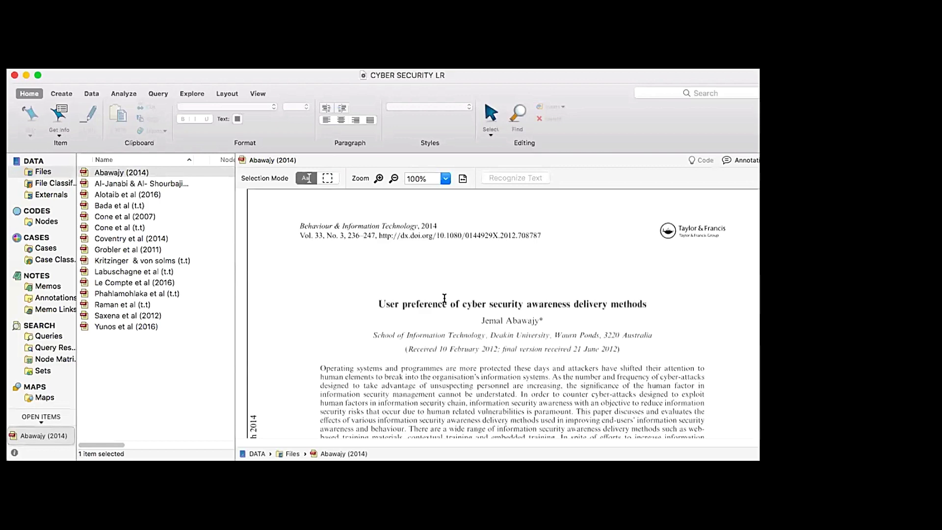
scroll(444, 298, down, 3)
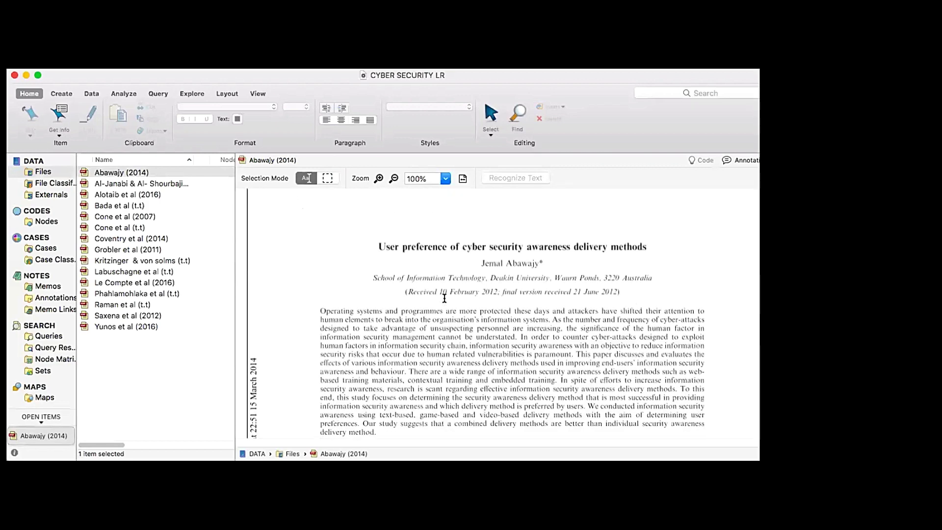
scroll(444, 298, down, 5)
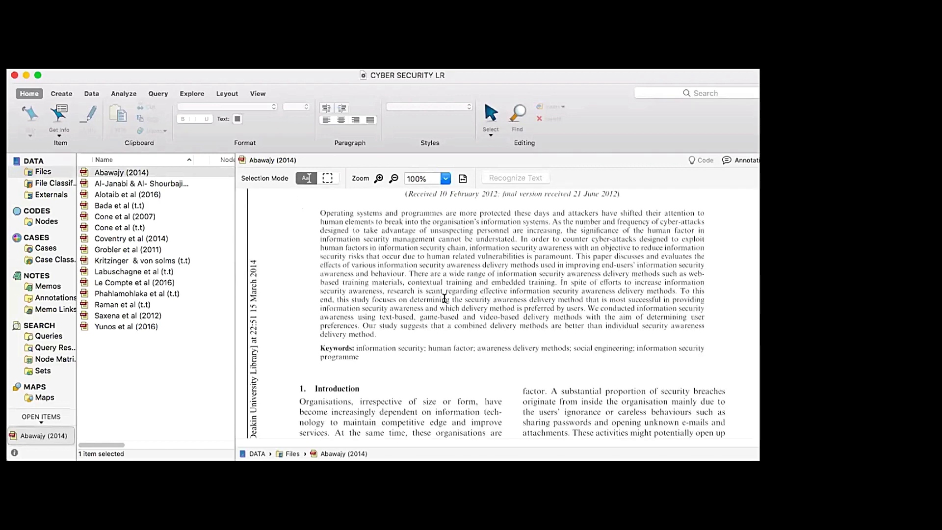
scroll(445, 298, down, 15)
scroll(669, 236, up, 16)
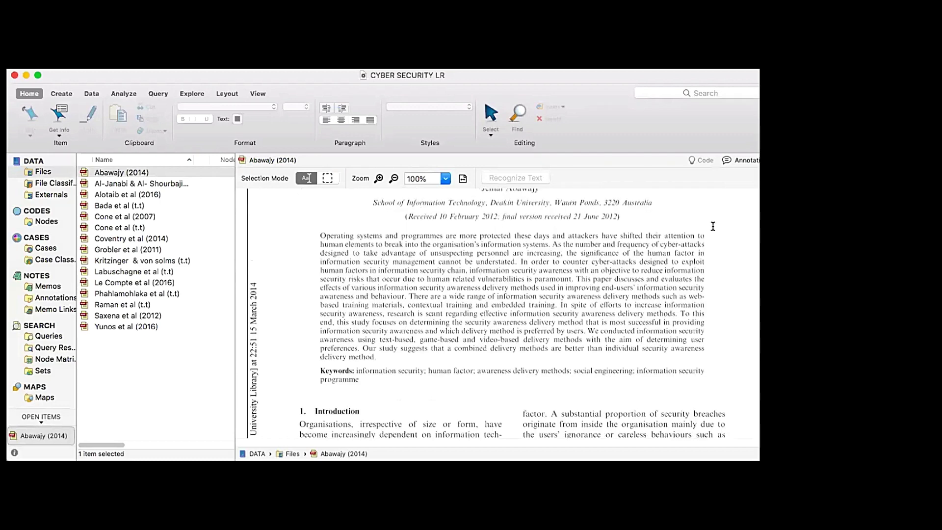
scroll(542, 274, up, 5)
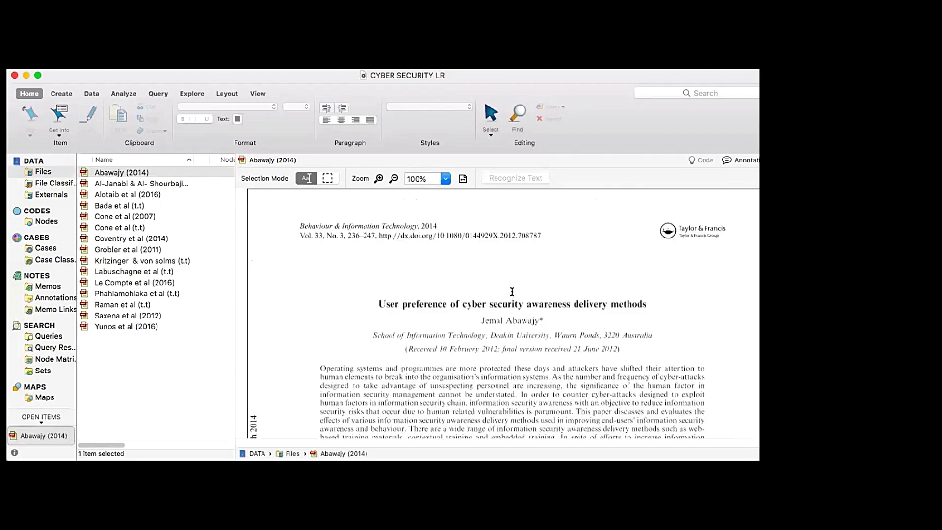
click(49, 171)
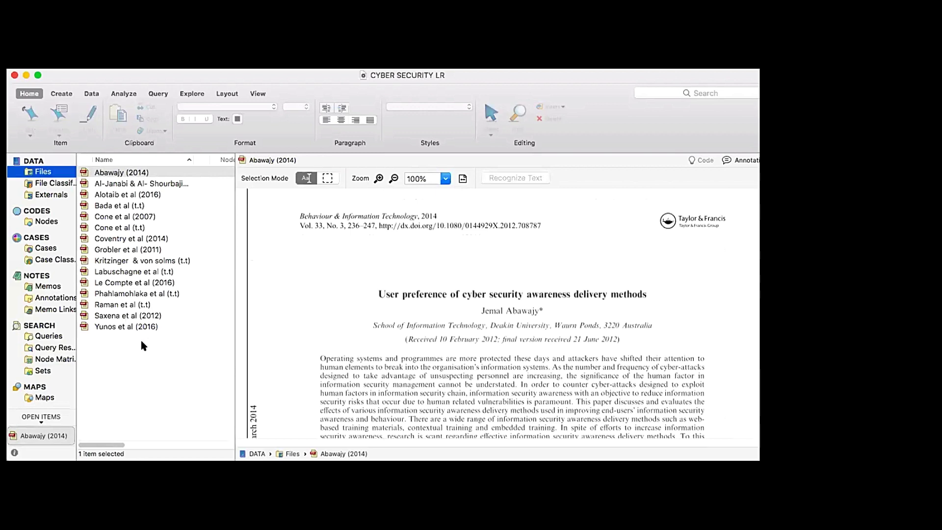
click(141, 338)
click(43, 172)
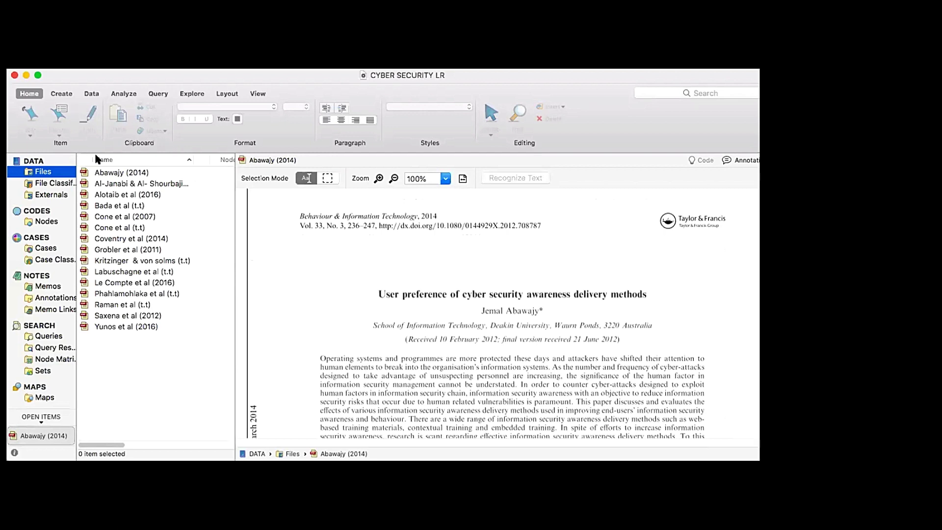
right_click(165, 351)
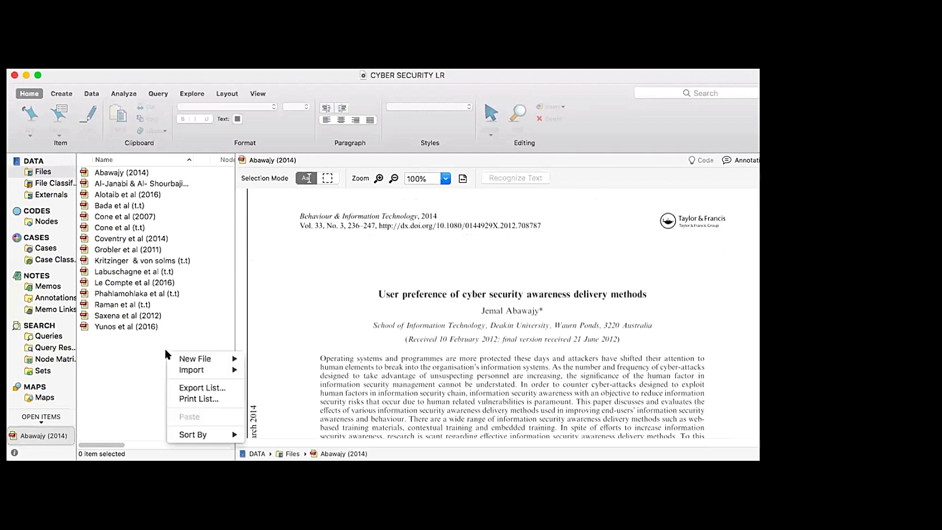
mouse_move(195, 369)
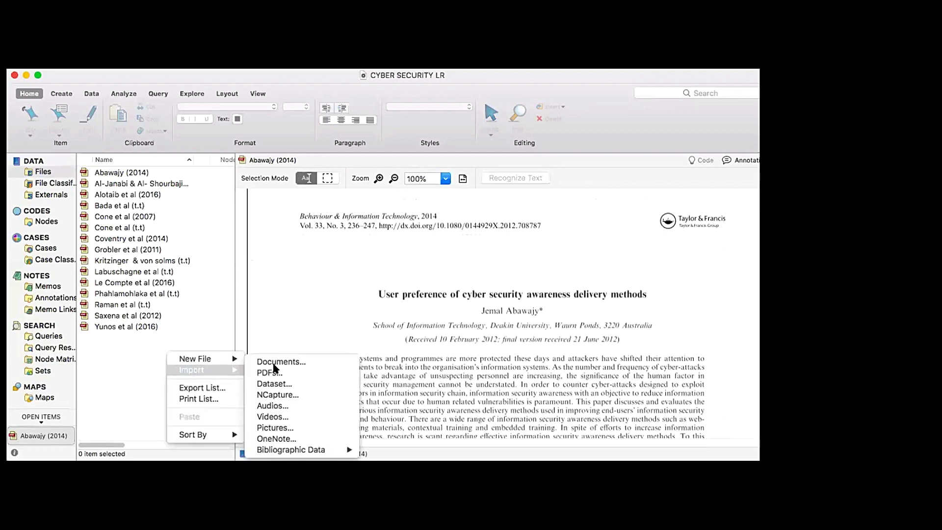
click(276, 362)
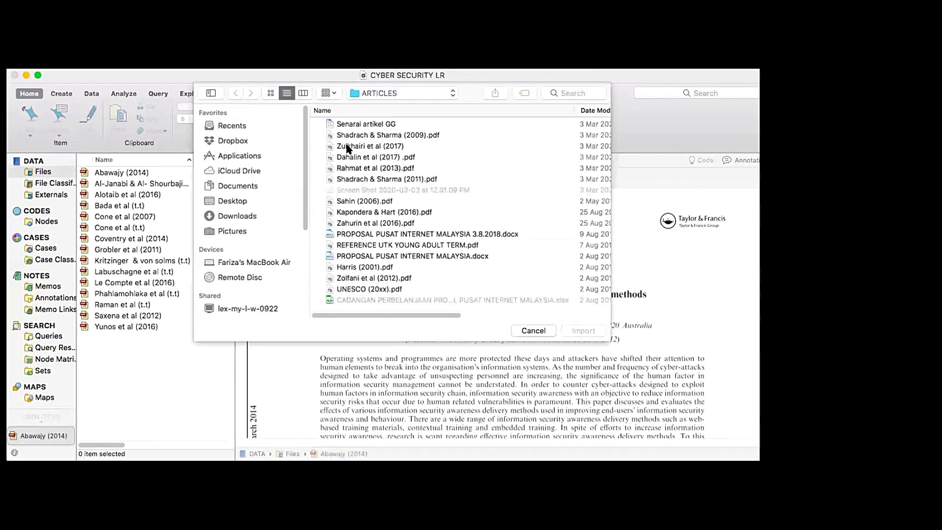
click(347, 147)
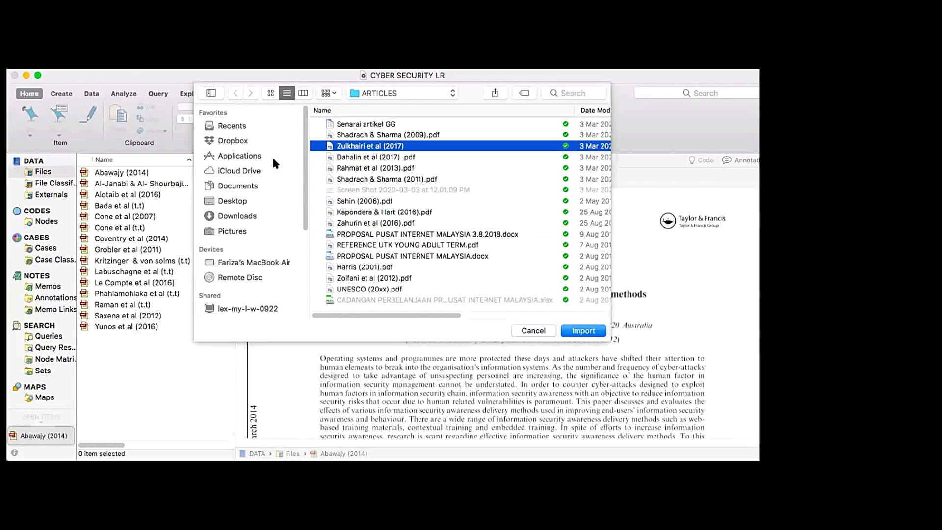
click(534, 330)
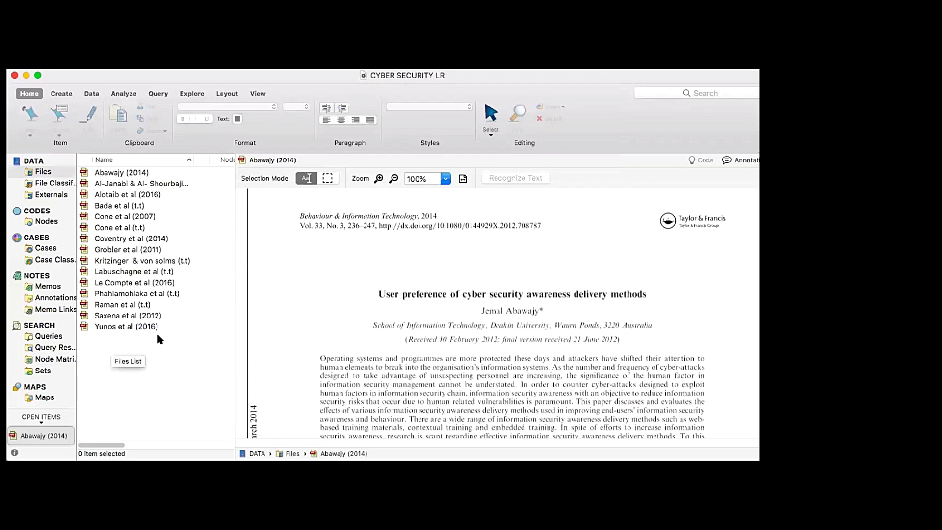
Widen the file list to show the nodes, references and creation date columns.
drag(235, 275, 361, 252)
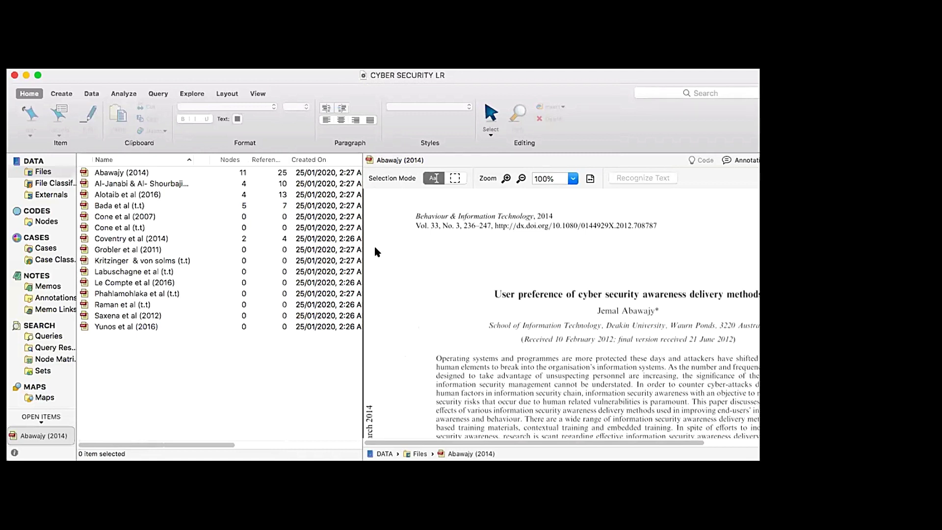
click(353, 249)
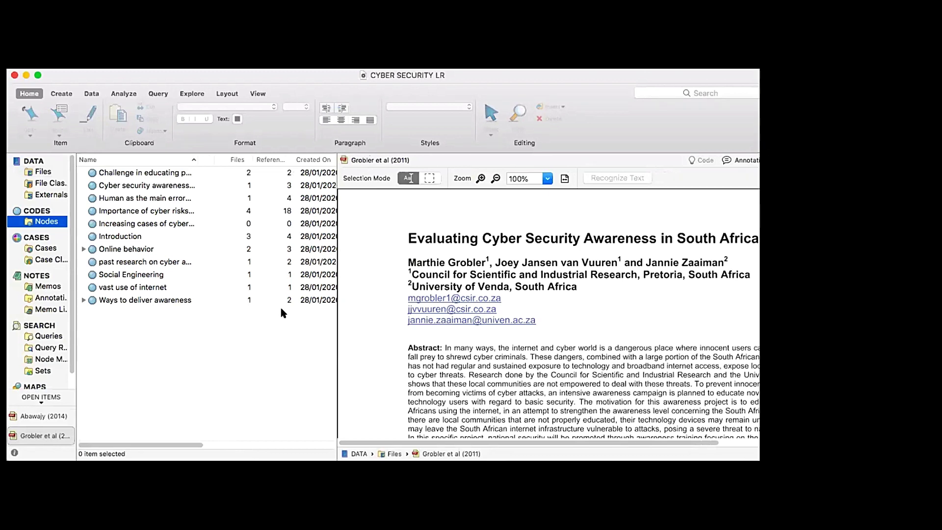
Expand the Online behavior node and code the selected introduction paragraph of Grobler et al (2011) at the Introduction node.
click(84, 249)
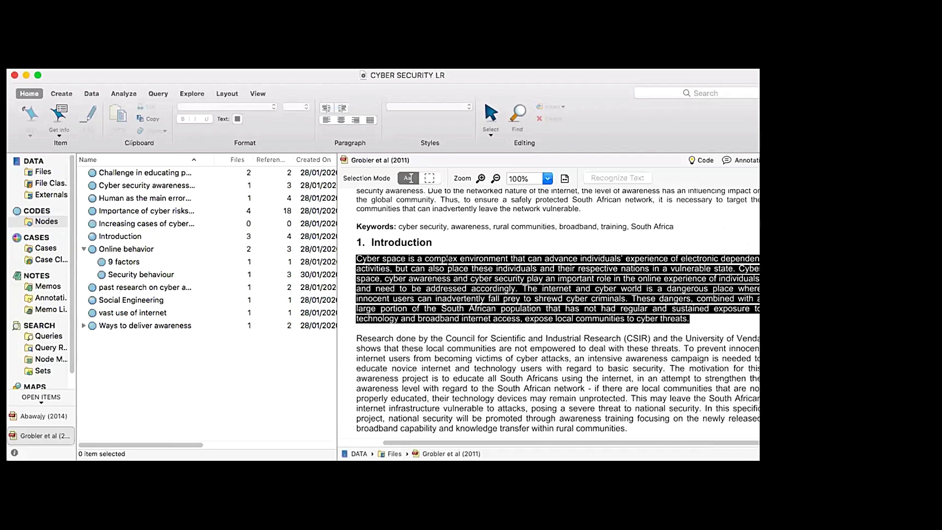
click(206, 237)
drag(207, 238, 208, 237)
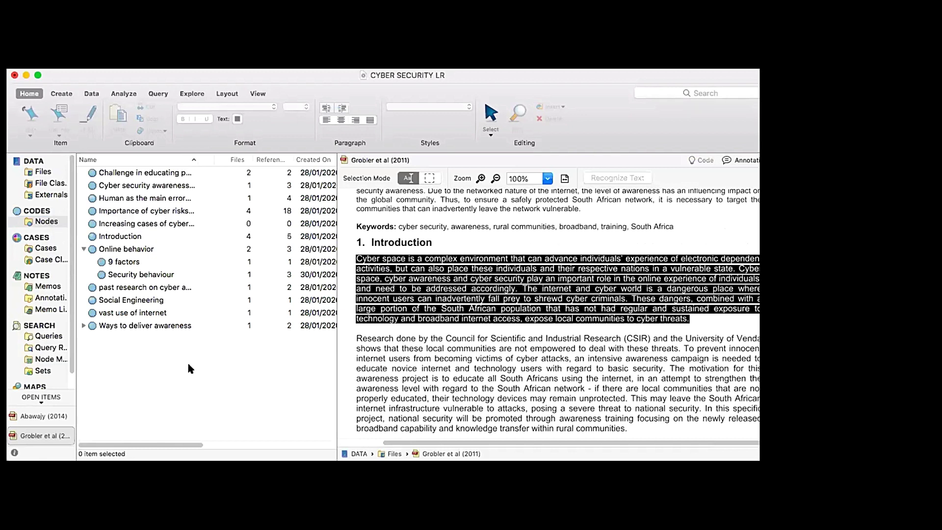
right_click(191, 347)
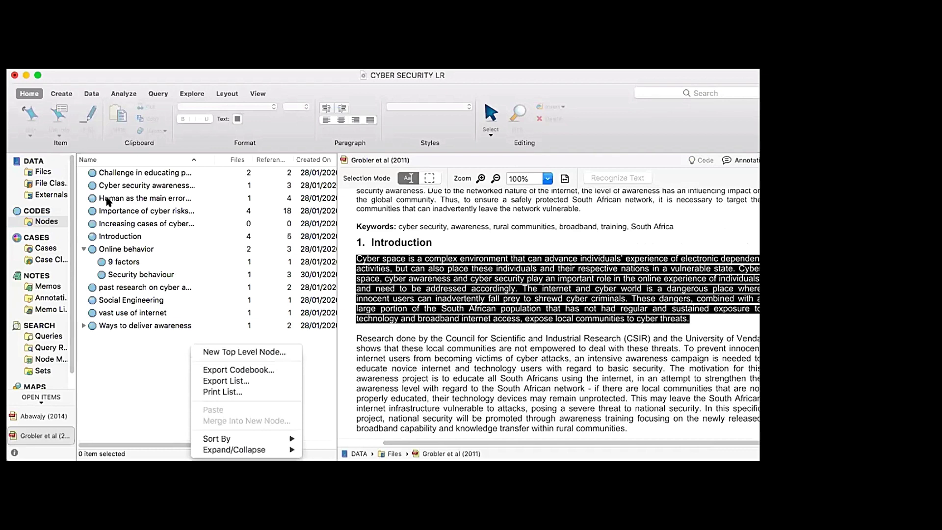
click(107, 198)
click(137, 198)
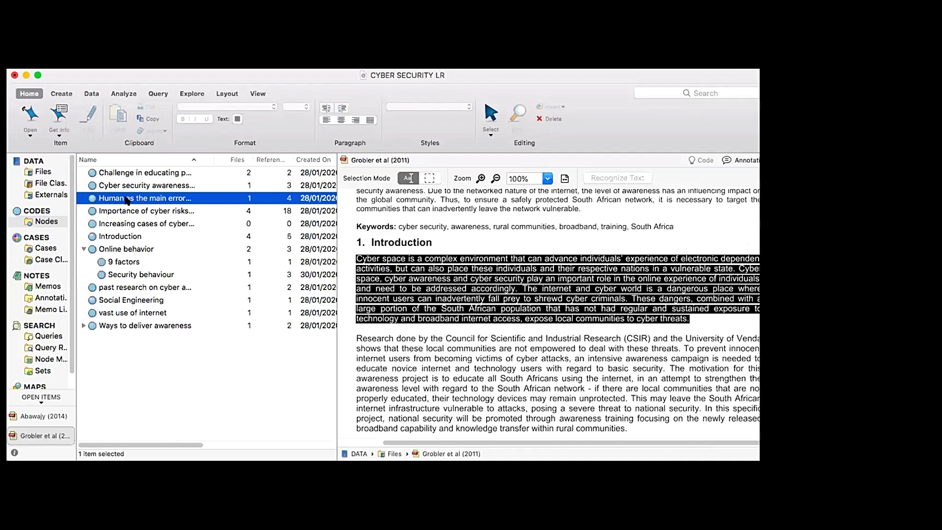
right_click(127, 200)
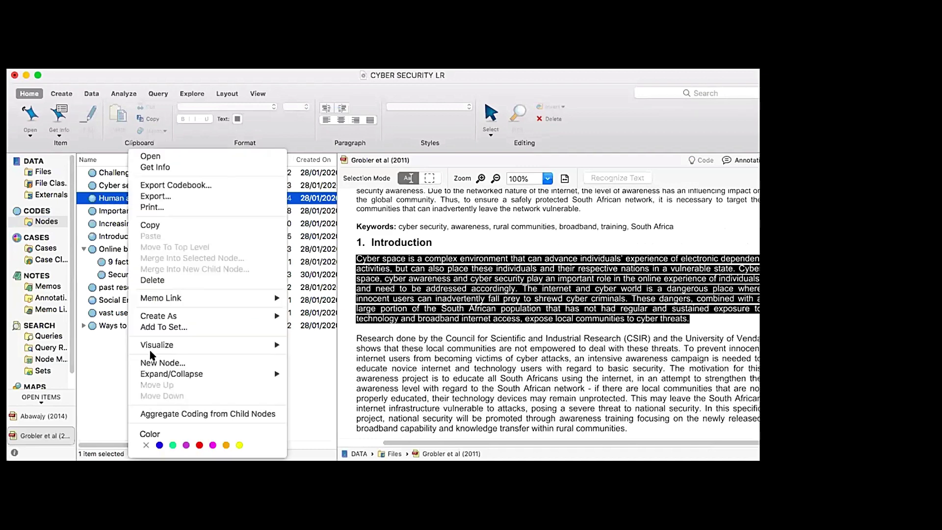
click(150, 363)
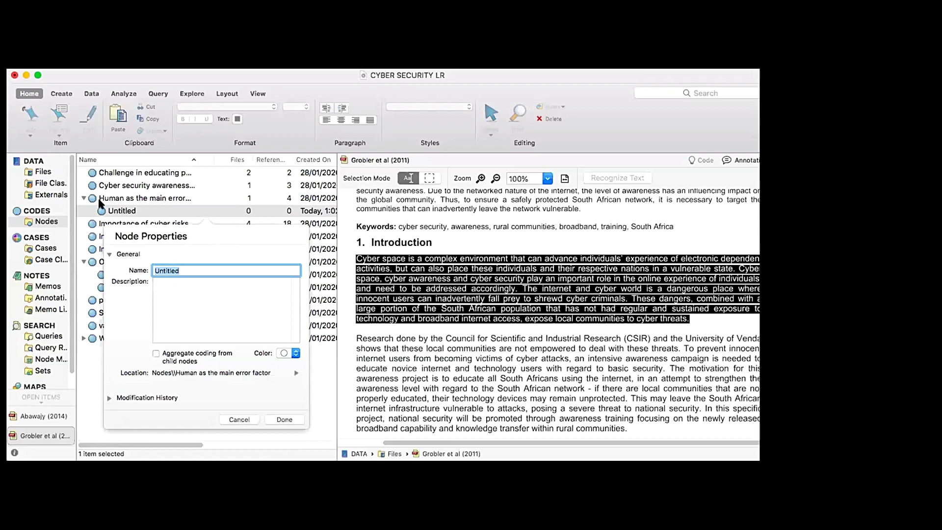
click(146, 198)
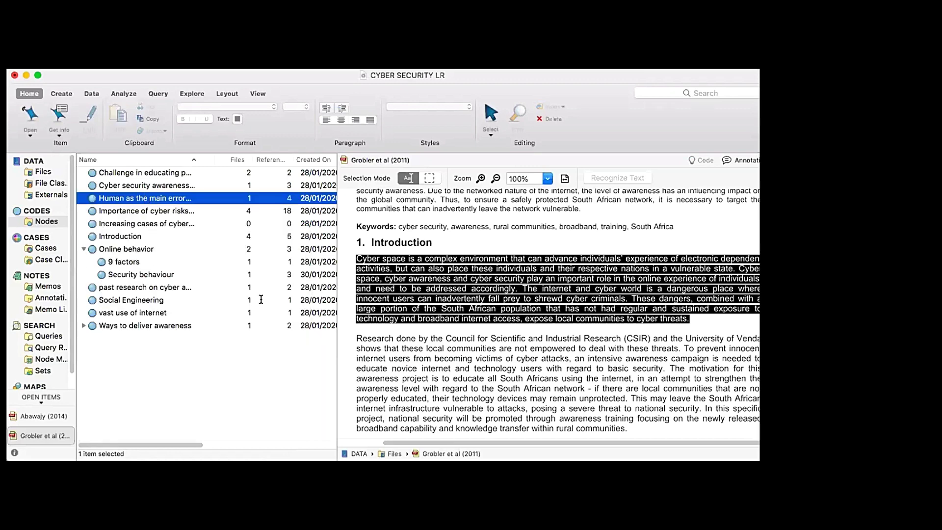
Skim the introduction of Grobler et al (2011), plus the references coded at the Importance of cyber risks awareness node.
click(439, 356)
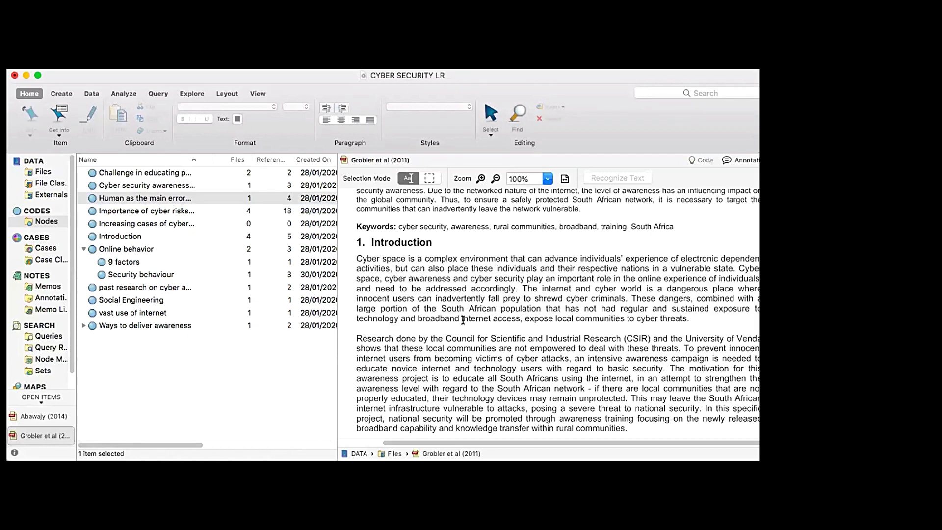
scroll(462, 320, down, 1)
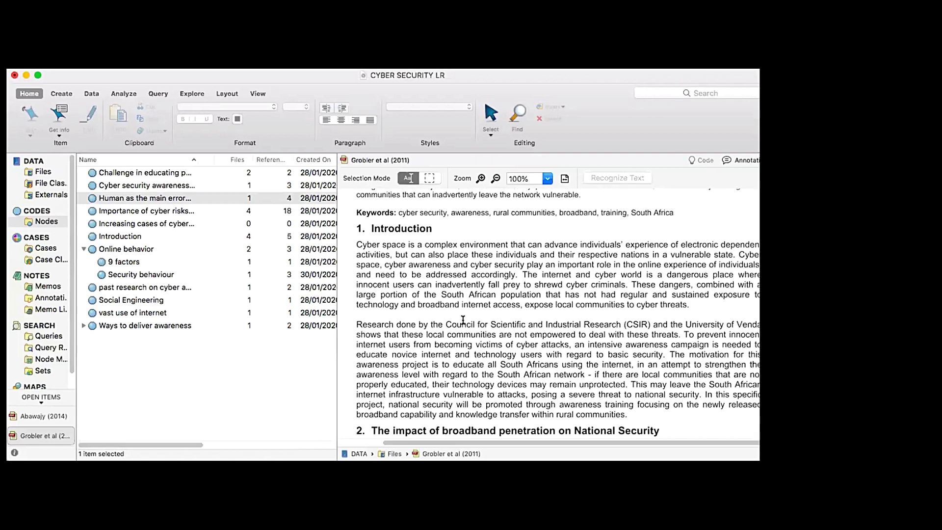
scroll(462, 320, down, 5)
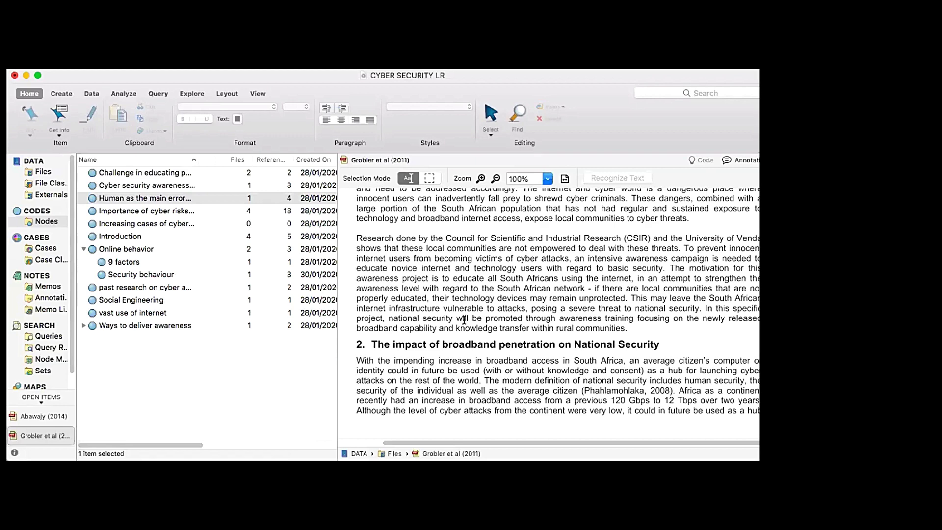
scroll(464, 320, down, 10)
scroll(464, 320, down, 1)
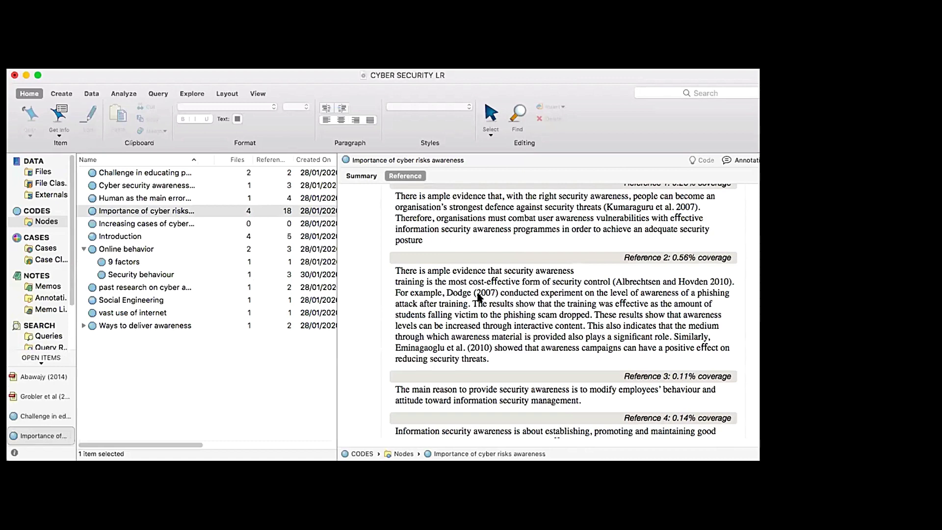
scroll(478, 297, down, 10)
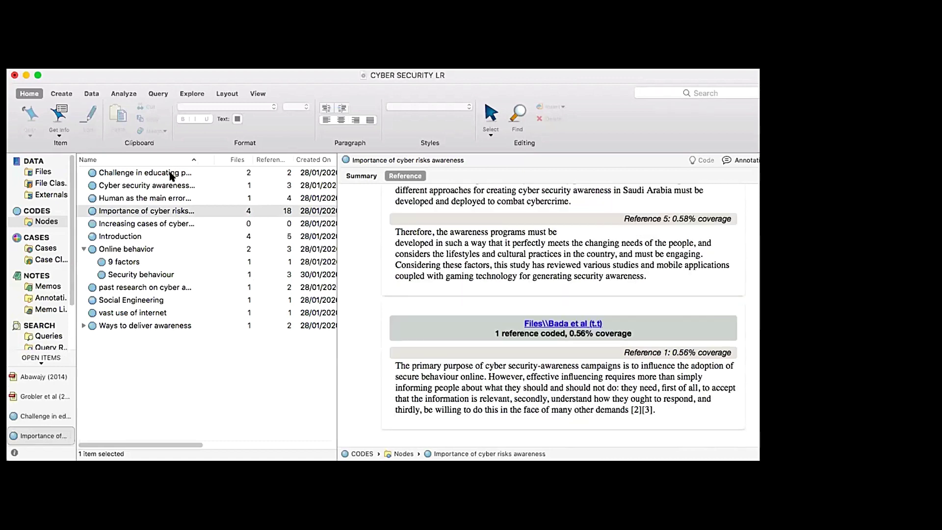
Copy all references coded at the Challenge in educating people about cyber awareness node and paste them into Document1 in Word.
double_click(172, 173)
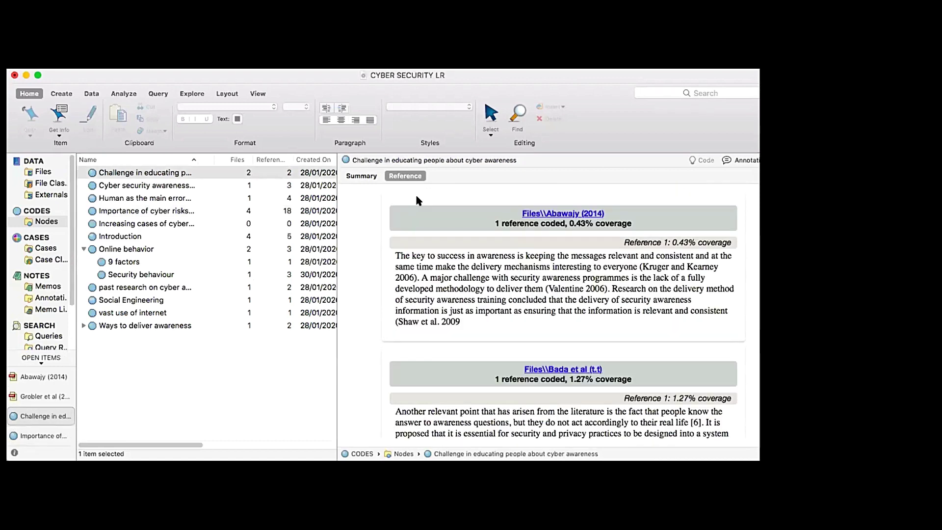
right_click(417, 197)
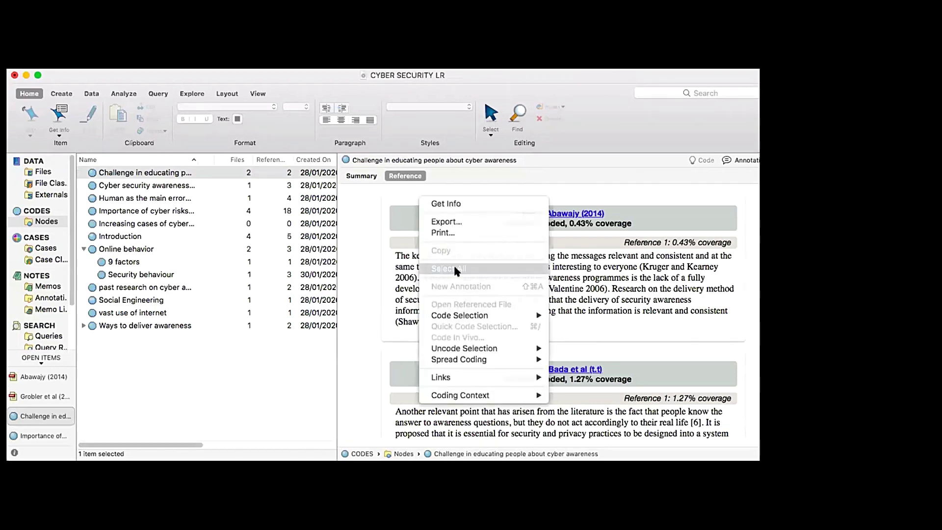
click(455, 267)
right_click(459, 251)
click(482, 305)
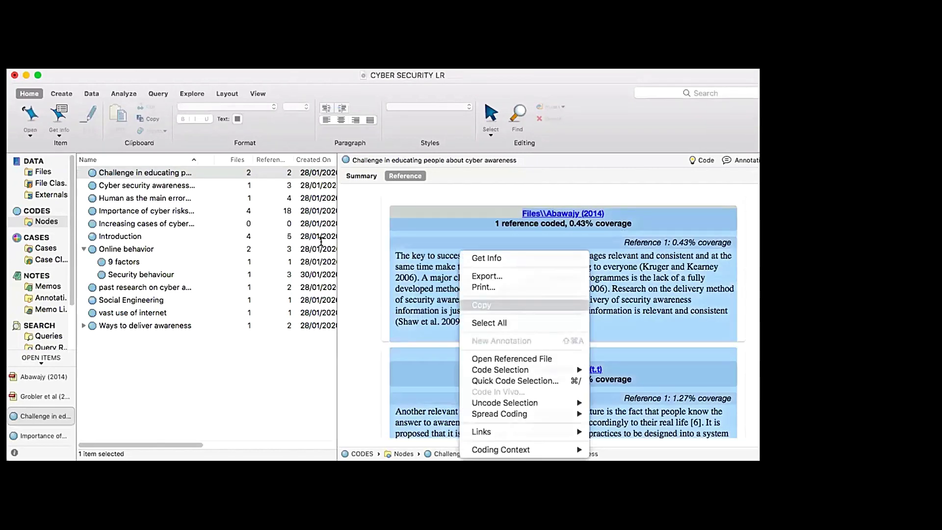
key(super+Tab)
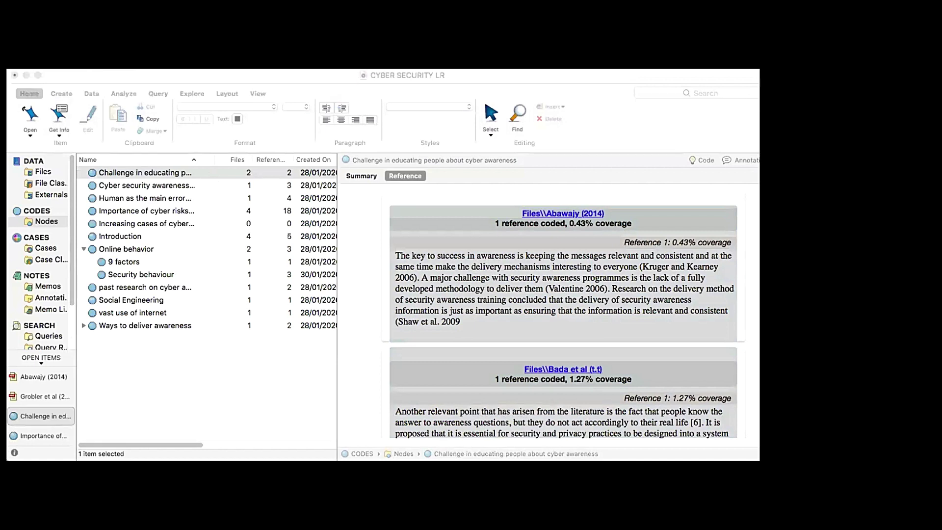
click(254, 167)
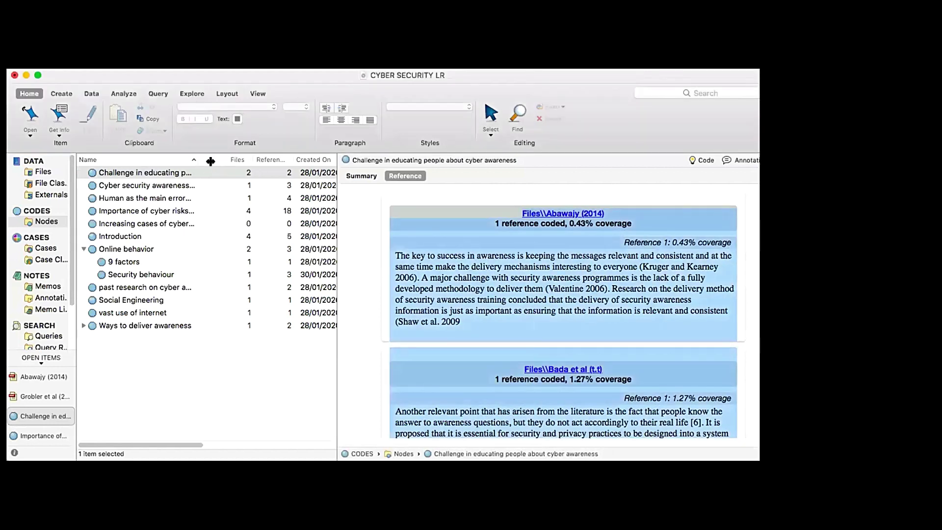
drag(250, 162, 279, 162)
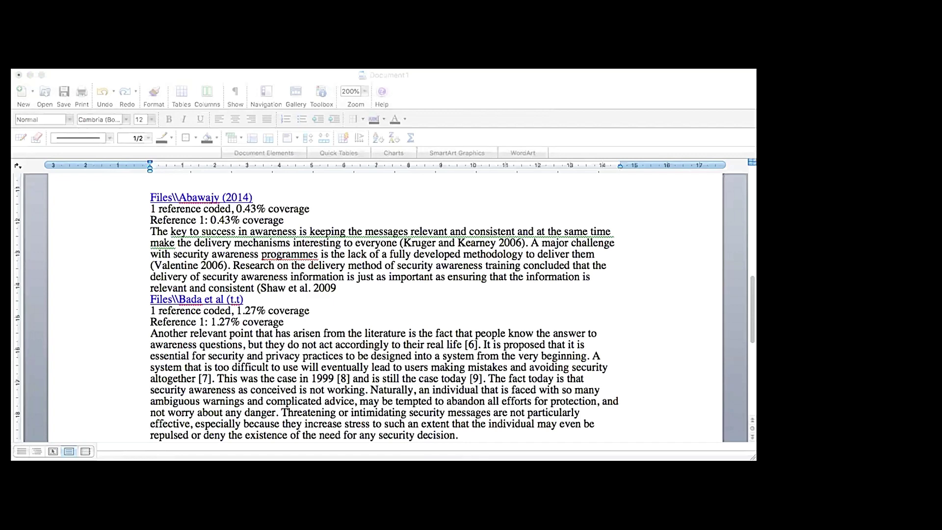
Start a heading above the pasted Abawajy (2014) reference with "Kekangan dalam", leaving blank lines before and after it.
click(151, 180)
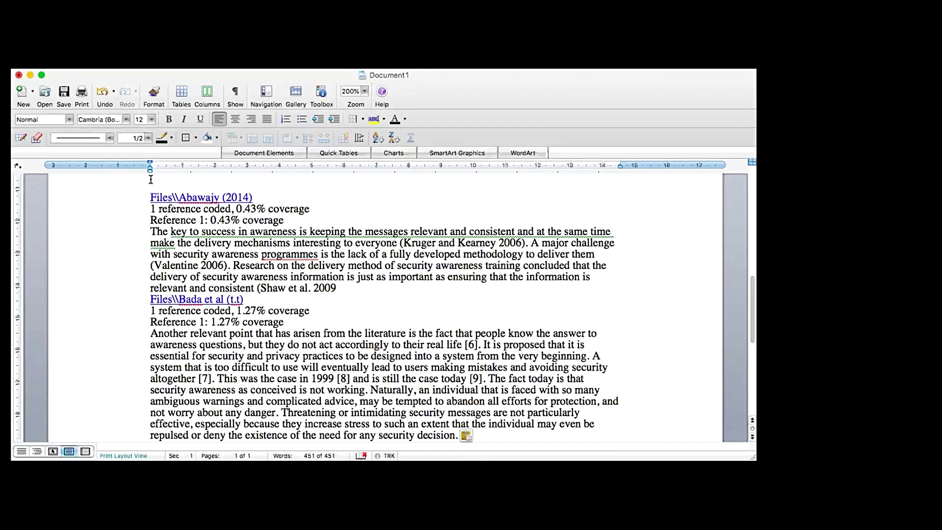
key(Return)
key(Return)
key(Return)
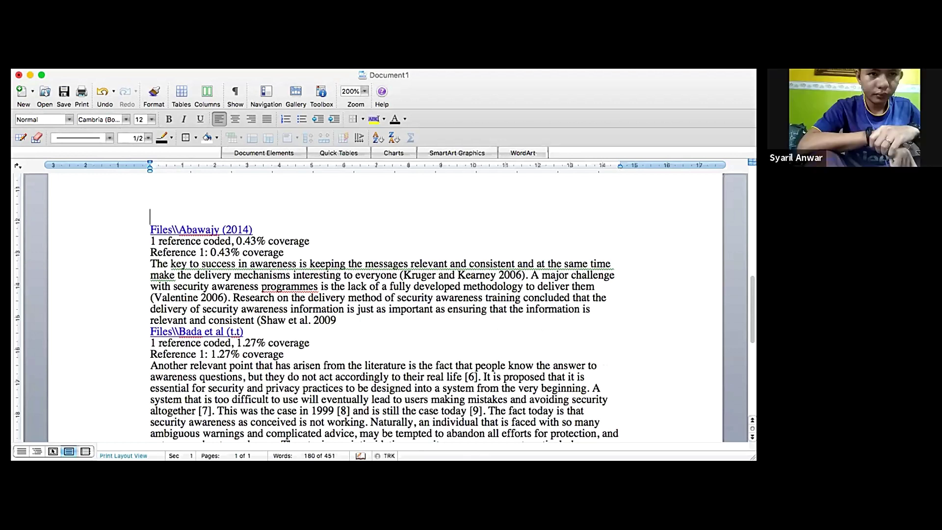
text(Kek)
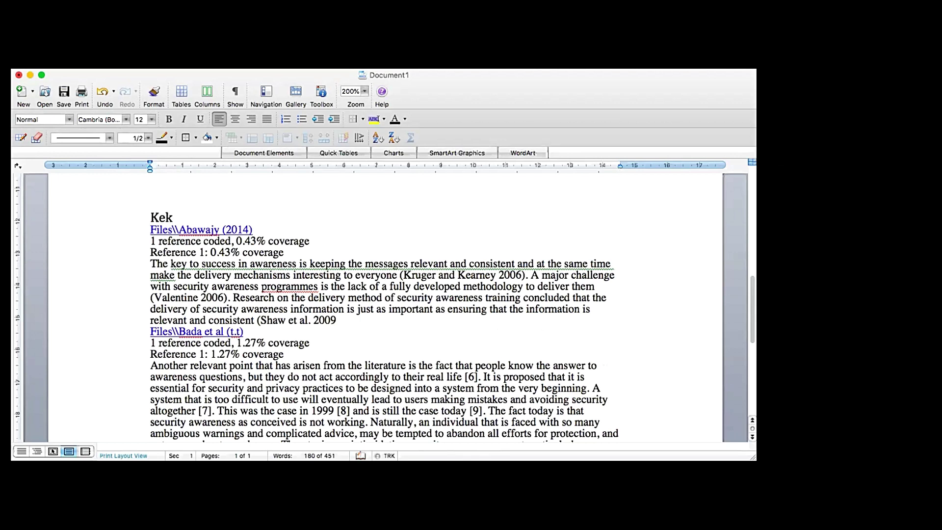
text(angan dala)
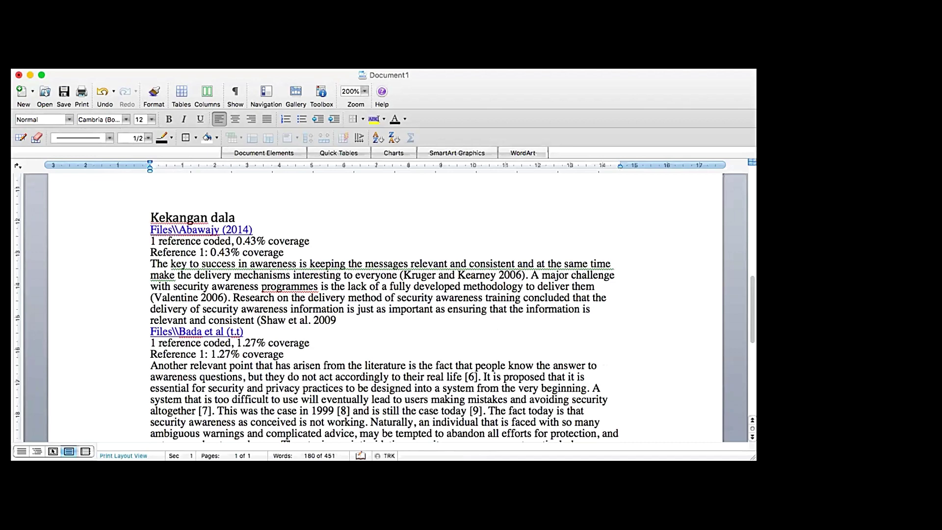
text(m)
key(Return)
key(Return)
key(Return)
Complete the heading after "Kekangan dalam" with "mendidik pengguna tentang kepentingan kesedaran keselamatan siber".
click(256, 214)
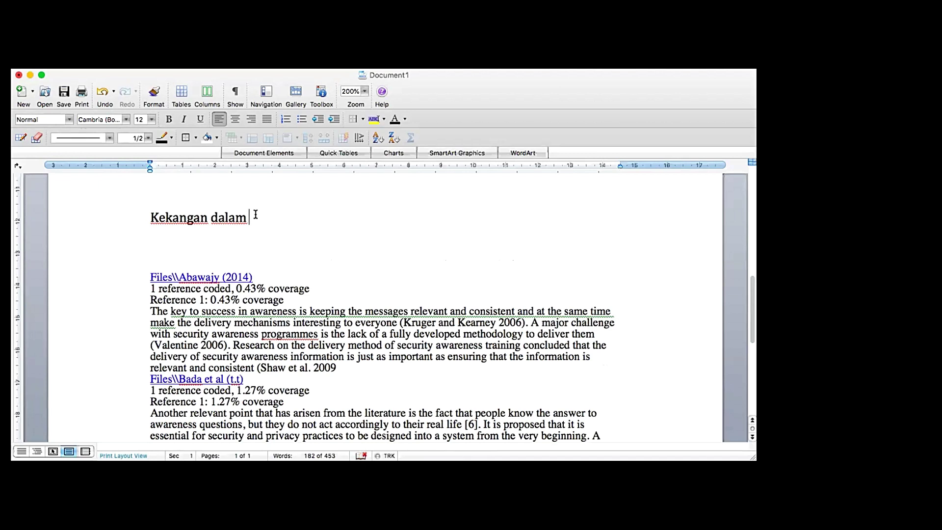
text(mendidik)
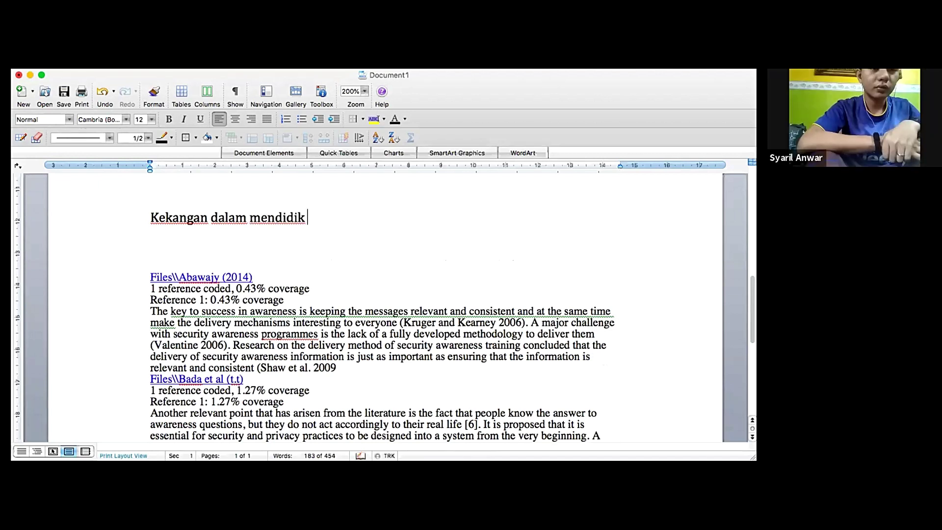
text( pe)
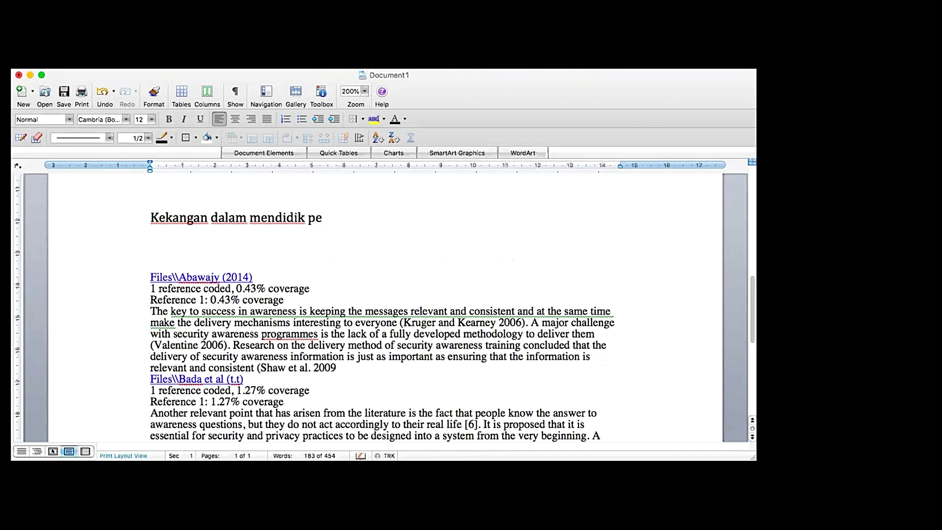
text(ngguna tentang kepenting)
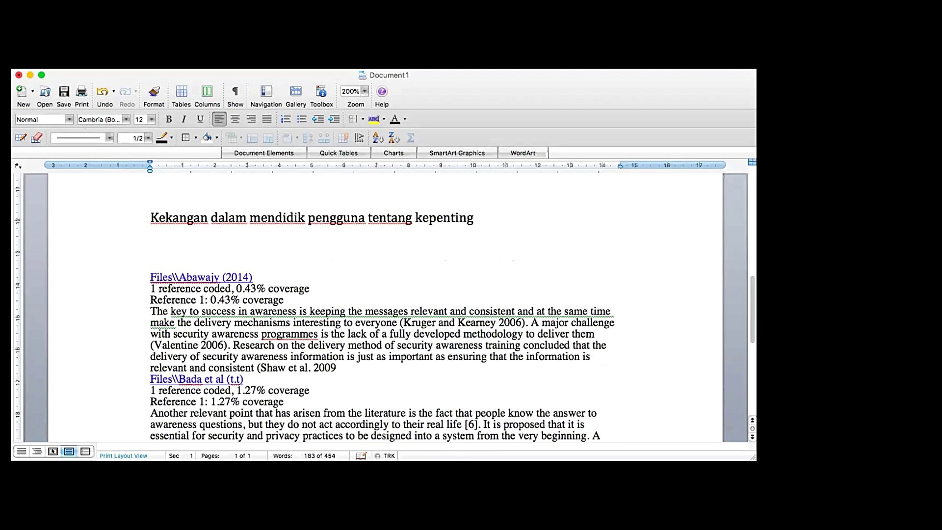
text(an kesedanran keselamta)
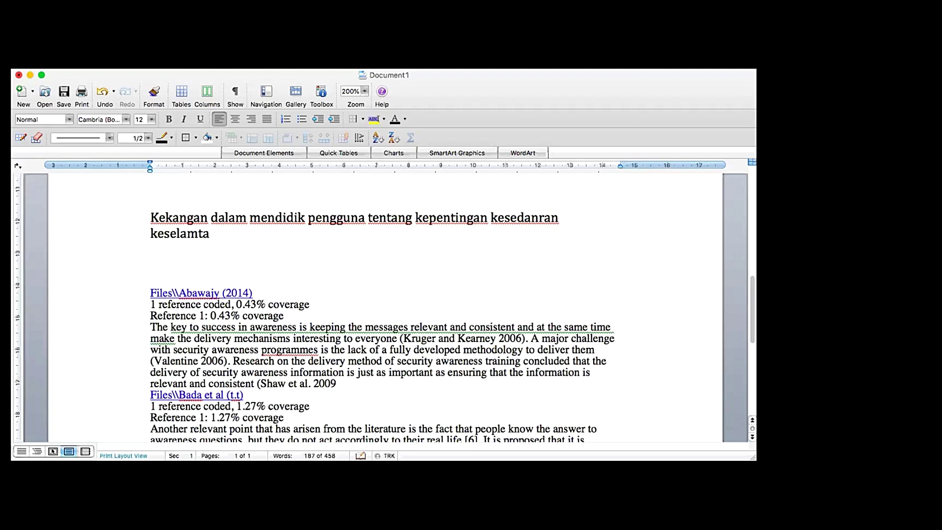
key(BackSpace)
key(BackSpace)
text(atan siber)
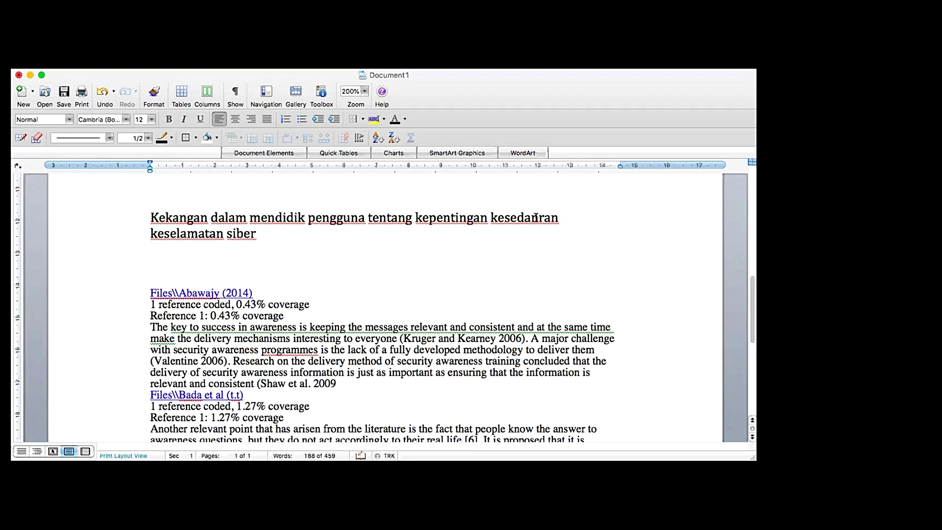
click(535, 217)
key(BackSpace)
Start a paragraph under the heading with "Berdasarkan sorotan litratur ------ terdapat beberapa halangan dalam pendidikan tentang SC. Misalnya".
click(175, 259)
text(Berd)
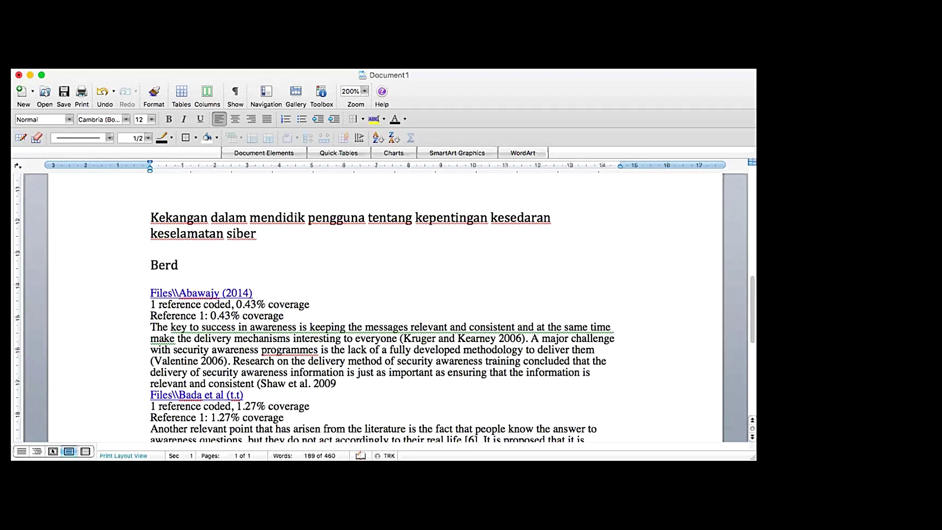
text(asarkan)
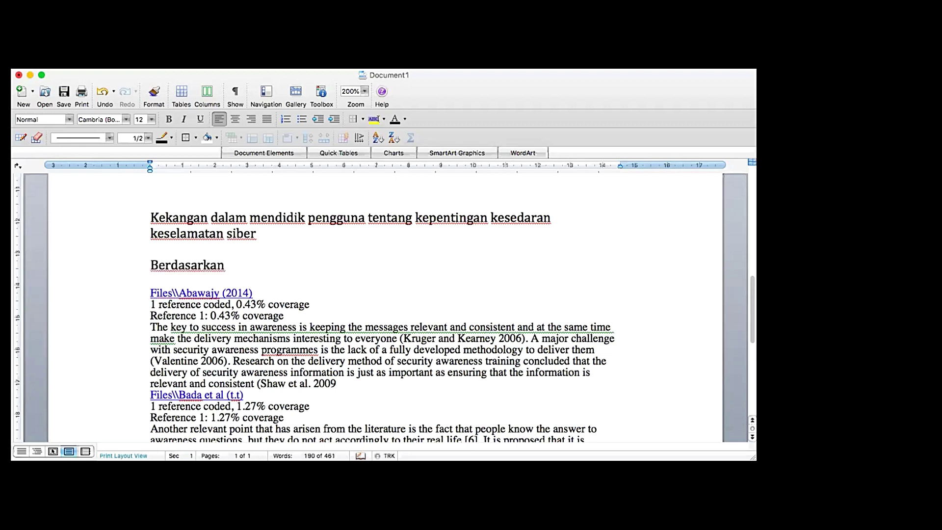
text( sorotan litrature)
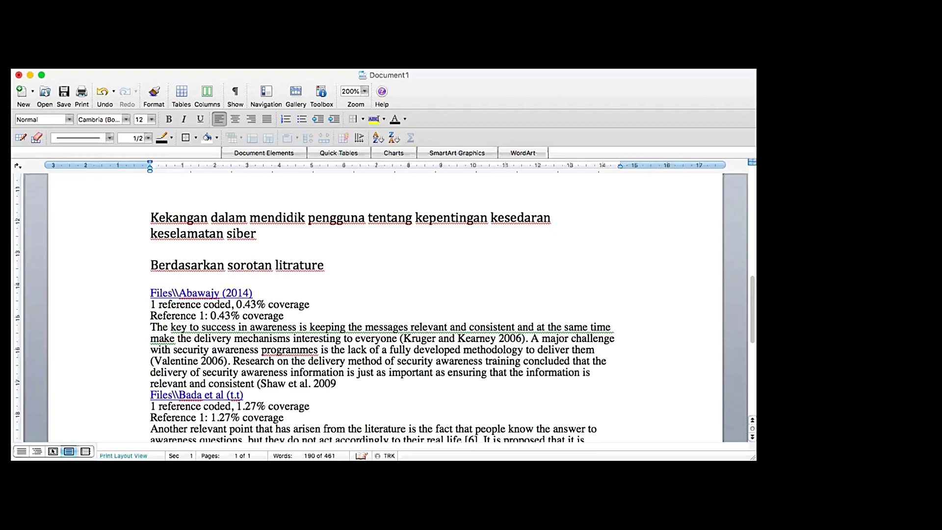
key(BackSpace)
text(------ terdapa)
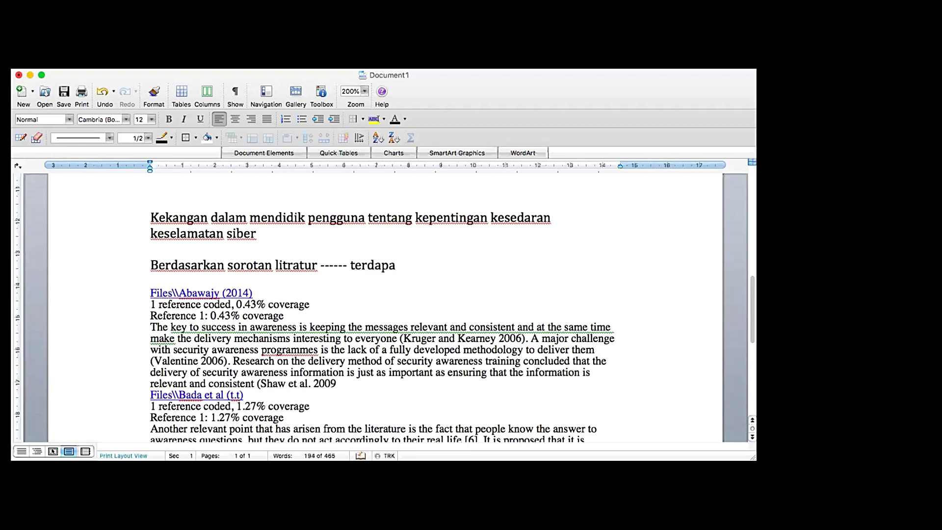
text(t beberapa hala)
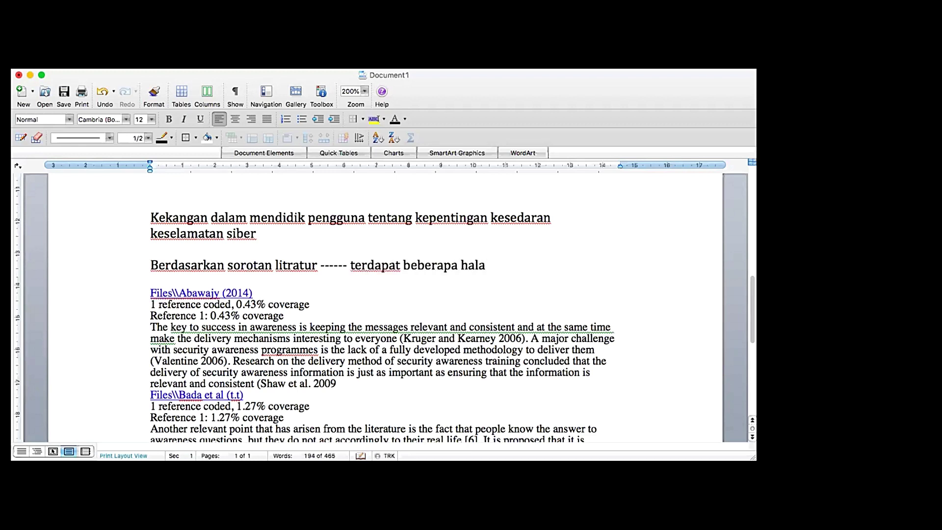
text(ngan d)
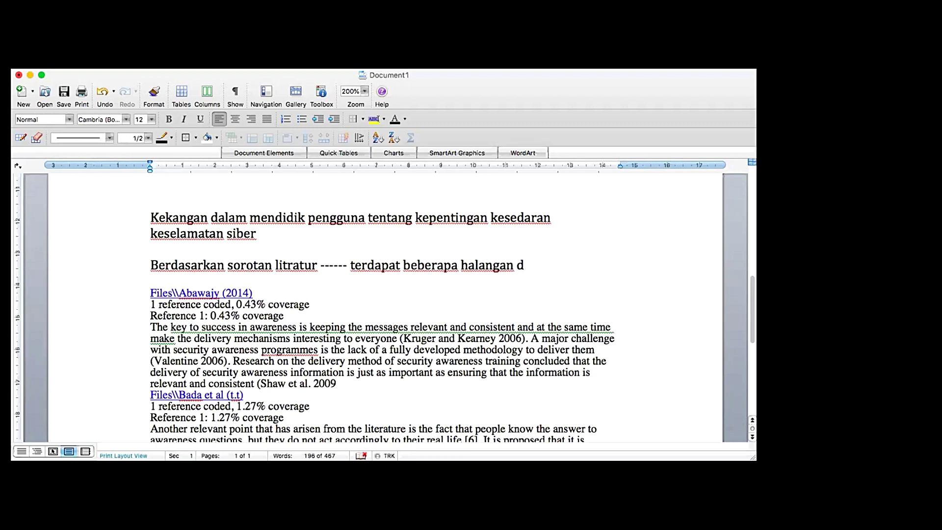
text(alam pendidi)
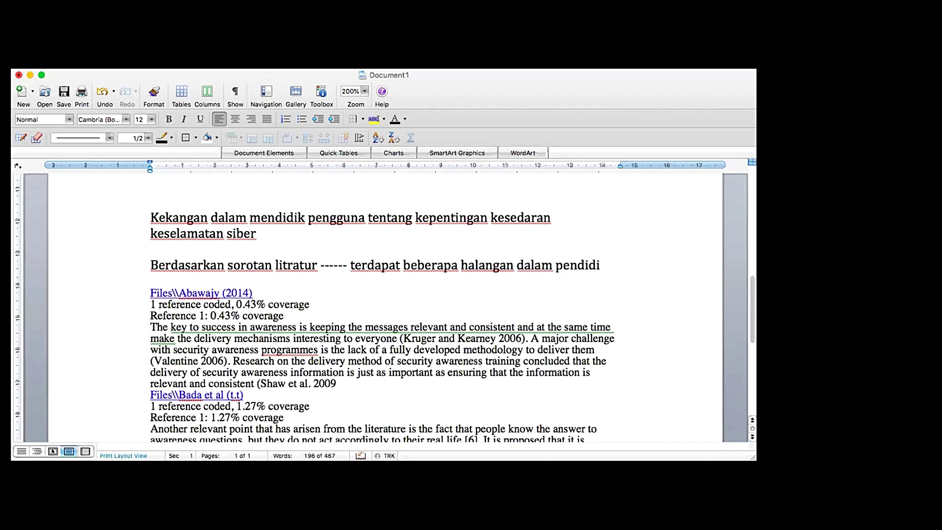
text(kan)
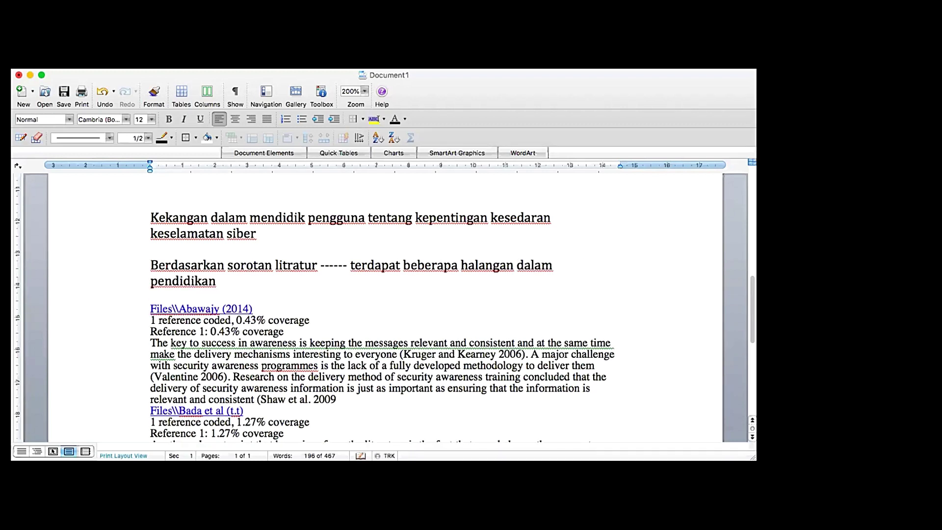
text( tentang S)
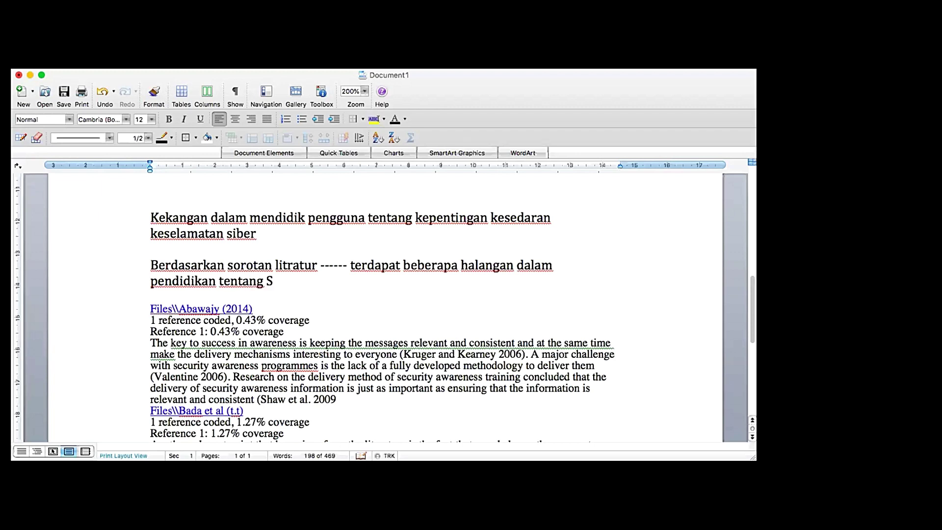
text(C. Misalnya)
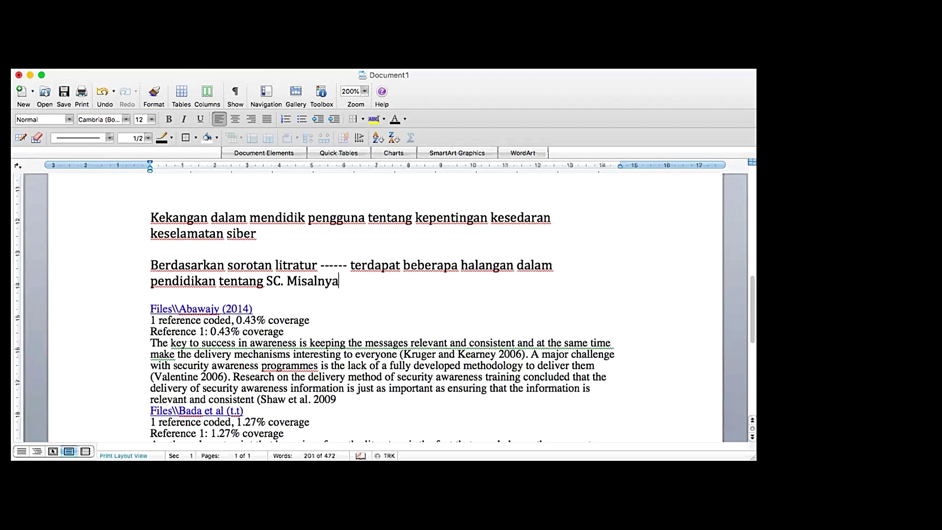
Continue the sentence after "Misalnya" with "isu ini melibatkan keperluan untuk", correcting the misplaced space in "in imelibatkan".
text( isu in imelibatkan)
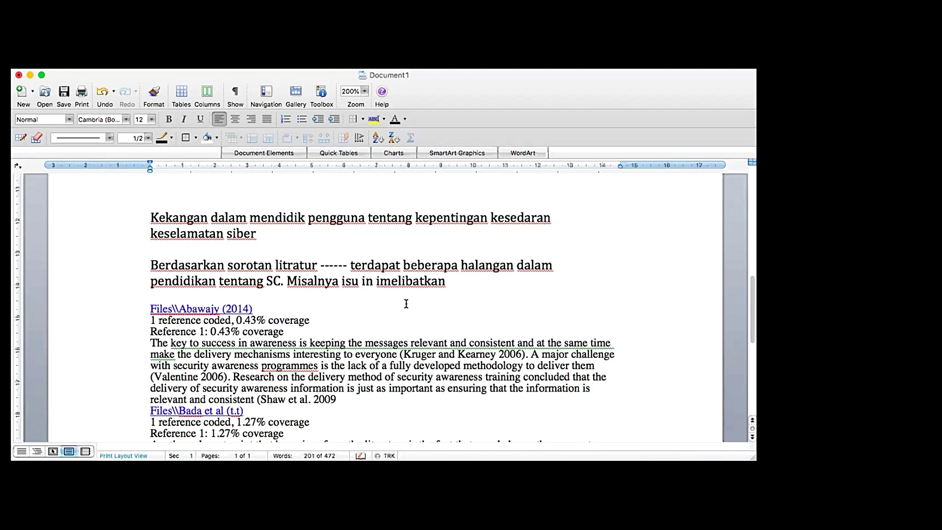
scroll(346, 308, down, 2)
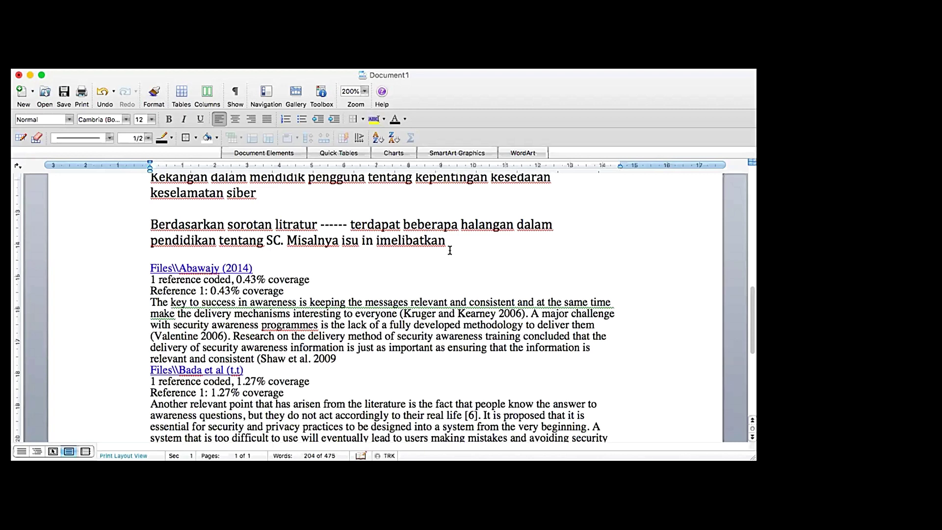
key(Left)
key(Left)
key(Left)
key(Left)
key(Left)
key(Left)
key(Left)
key(Left)
key(Left)
key(Left)
key(Left)
key(Left)
key(BackSpace)
text(keperluan untuk)
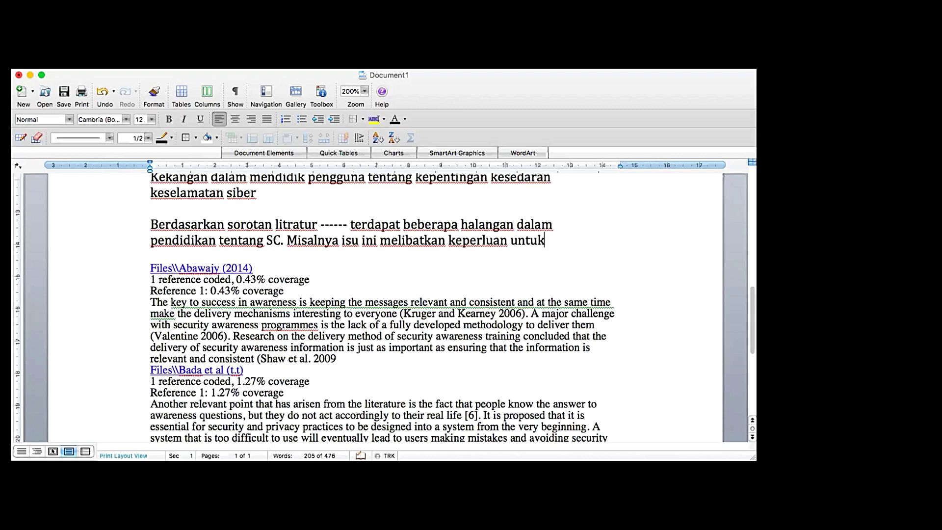
Complete the sentence with "memberikan maklumat yang bersesuaian dan konsisten kepada para pengguna".
text( memberikan)
text(t)
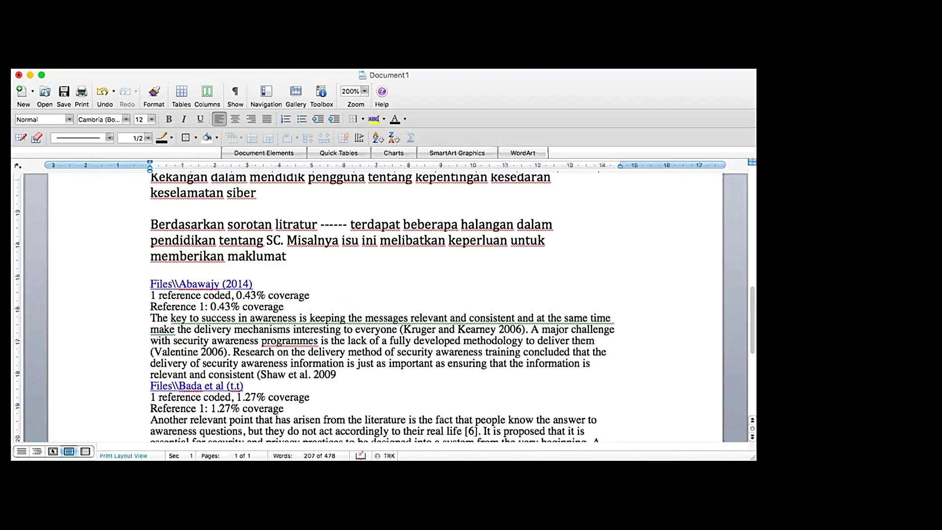
text( yang bersesua)
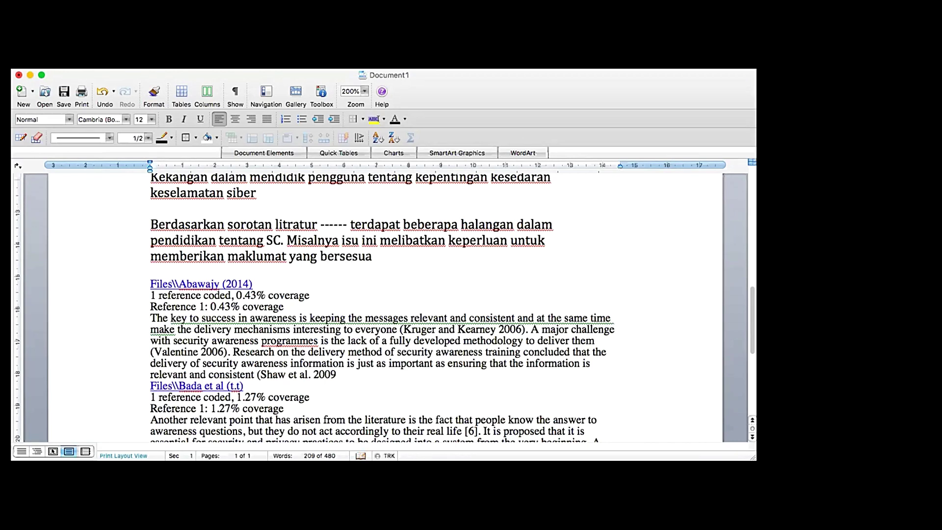
text(ian dan konsisten kepa)
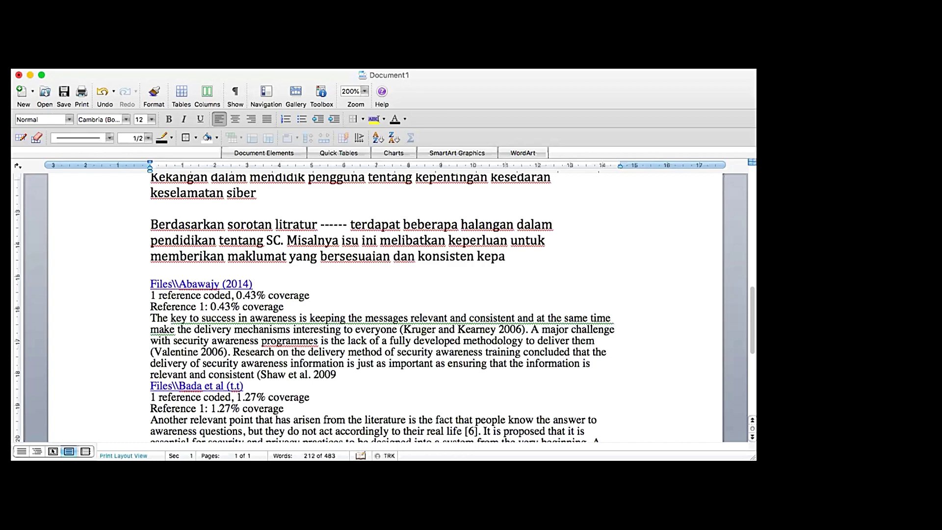
text(da para pengguna)
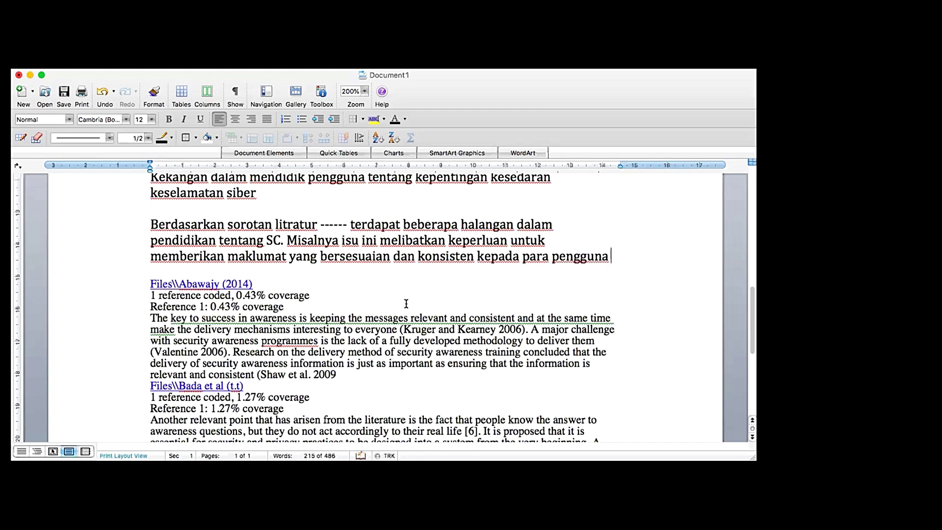
Copy the citation "(Kruger and Kearney 2006)." from the Abawajy (2014) reference to the end of the sentence after "para pengguna".
drag(385, 319, 395, 326)
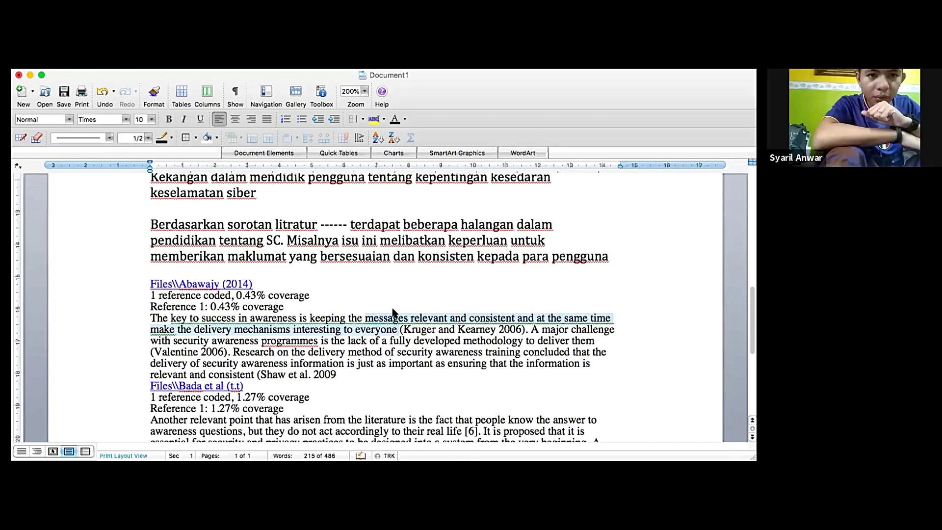
scroll(400, 307, down, 1)
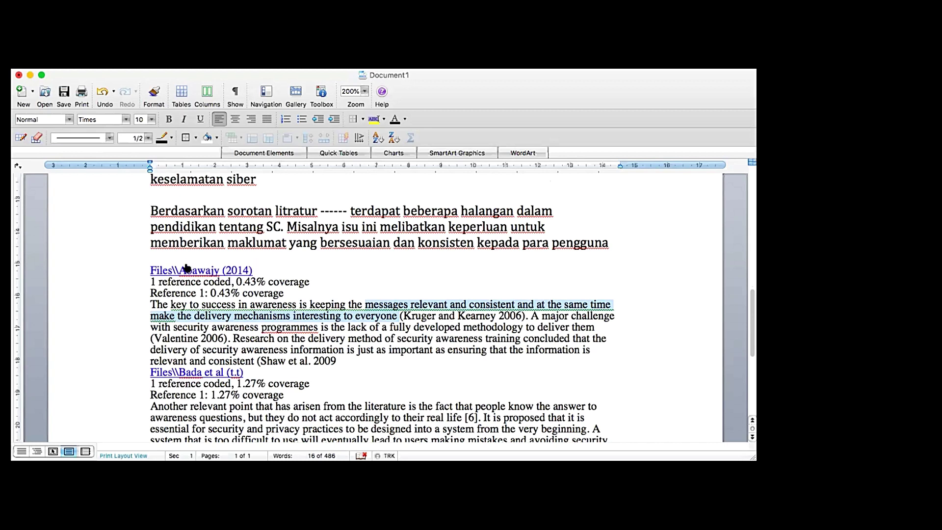
click(219, 280)
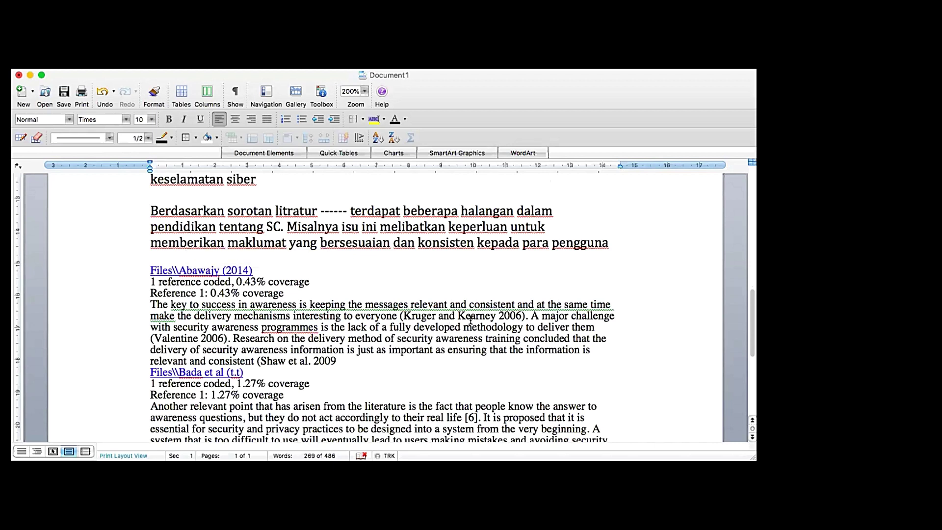
drag(523, 315, 399, 318)
key(super+c)
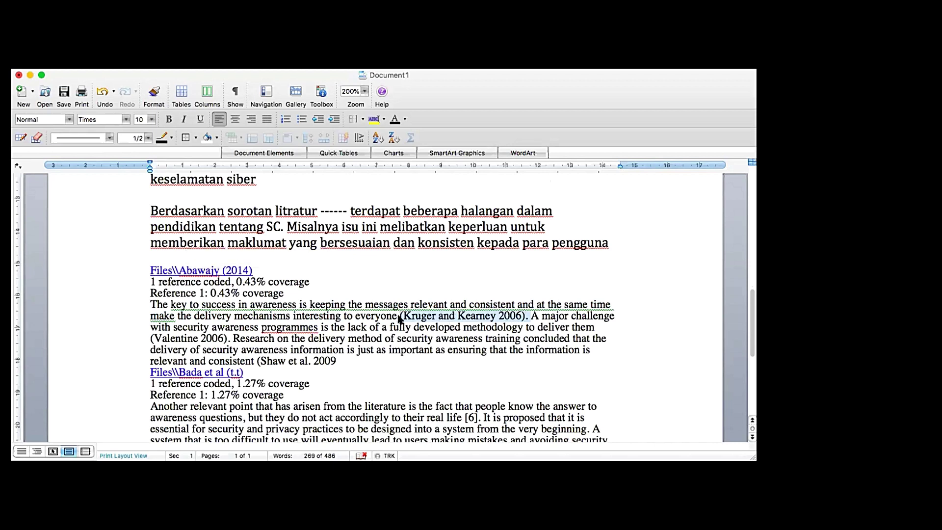
click(608, 243)
key(Return)
key(super+v)
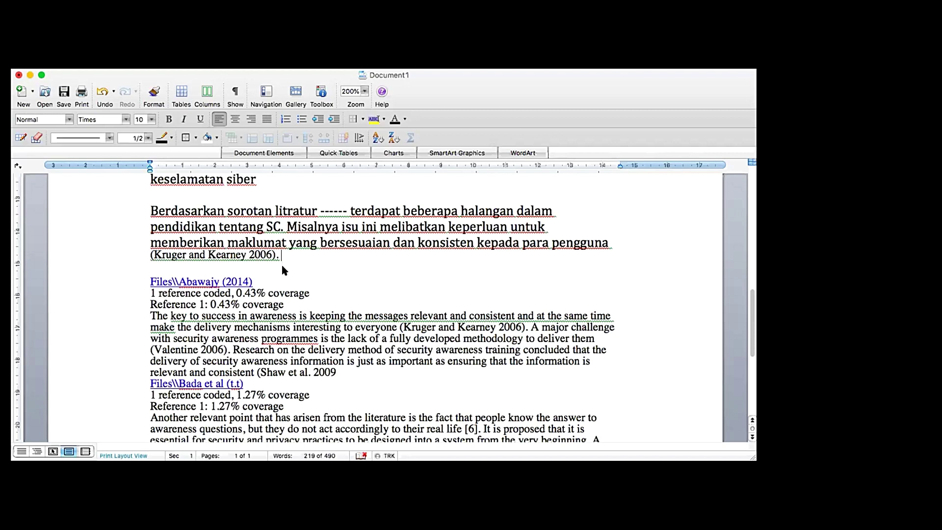
drag(400, 327, 524, 329)
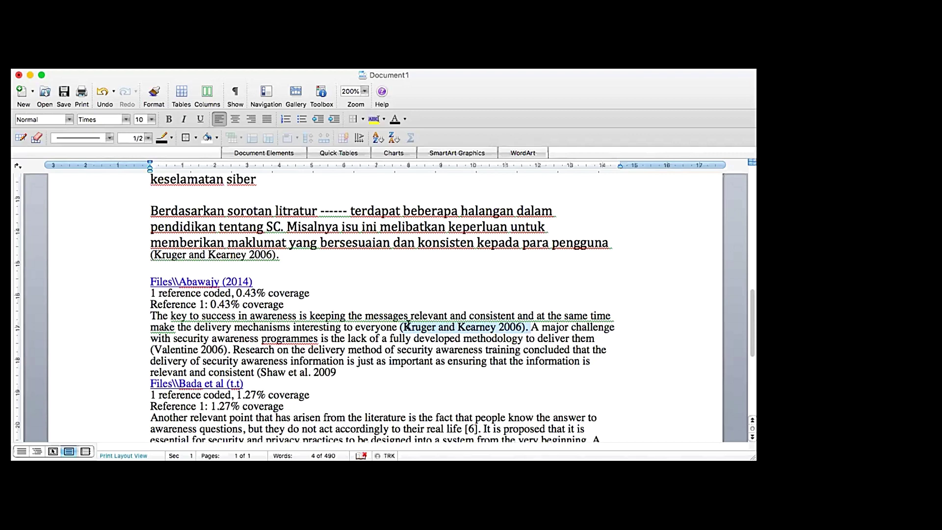
click(449, 327)
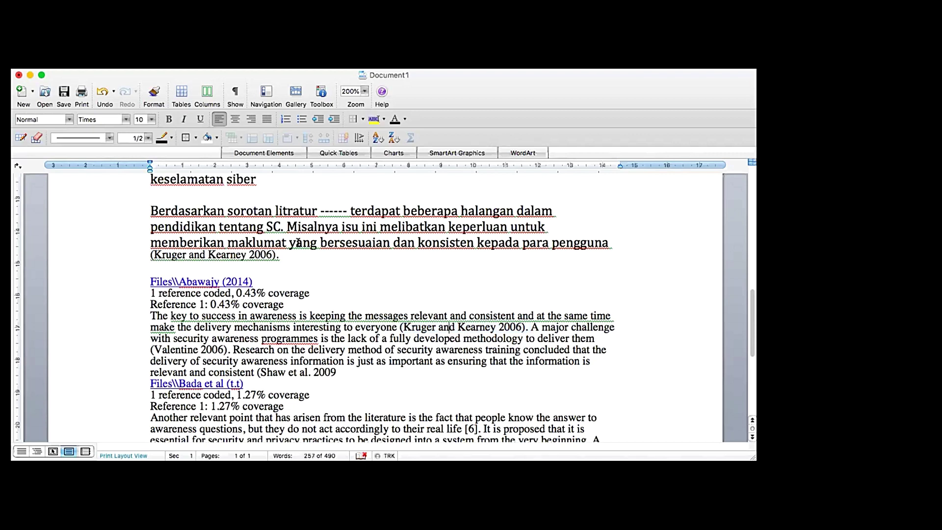
click(302, 255)
After the citation, write "Isu lain juga melibatkan pendekatan dalam pelaksanaan pendidikan tentang kesedaran siber (", based on the Abawajy passage about a major challenge.
scroll(334, 249, down, 1)
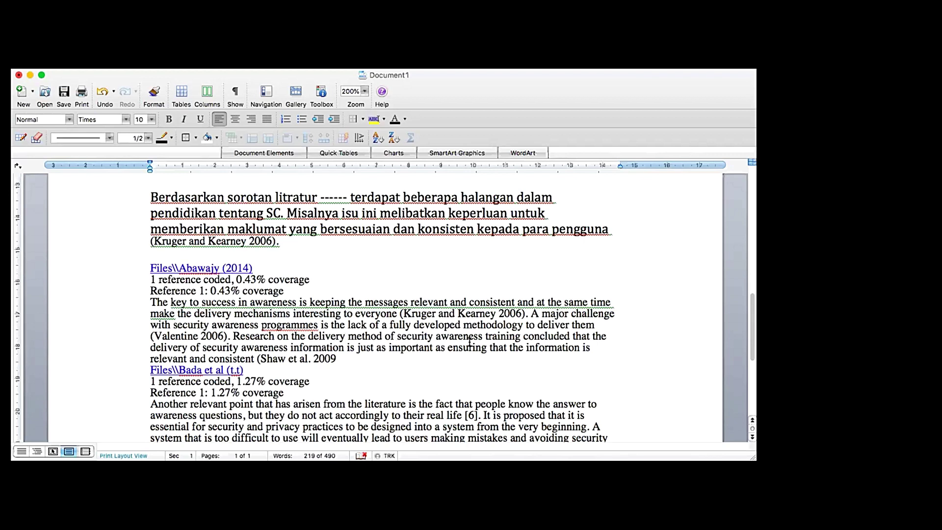
scroll(522, 335, up, 1)
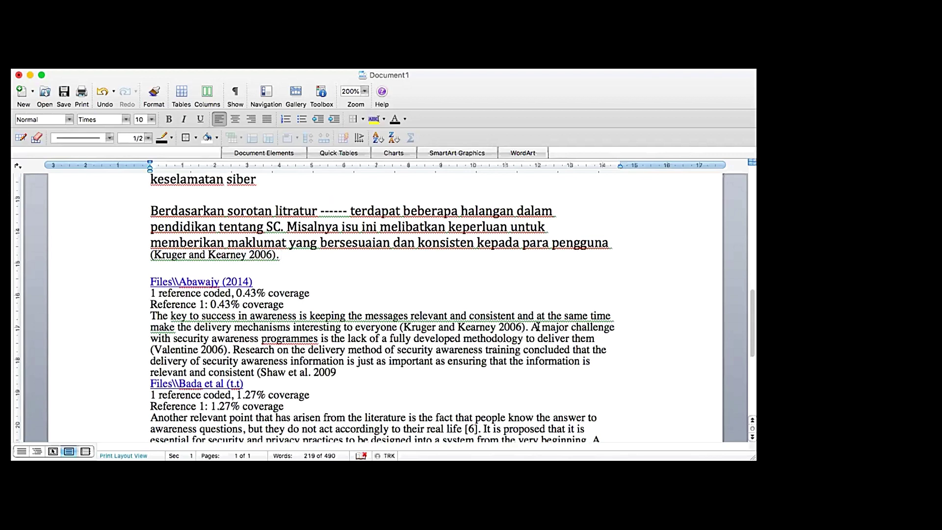
drag(531, 327, 599, 343)
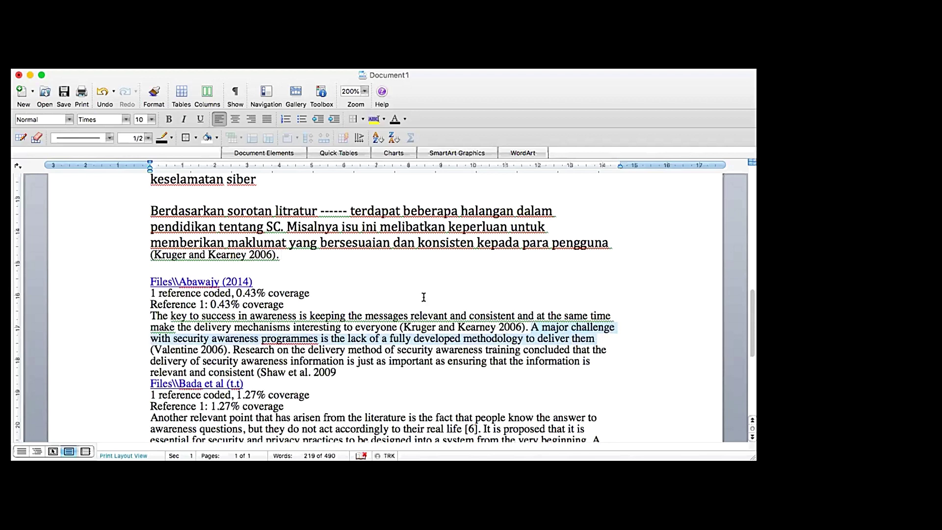
click(297, 254)
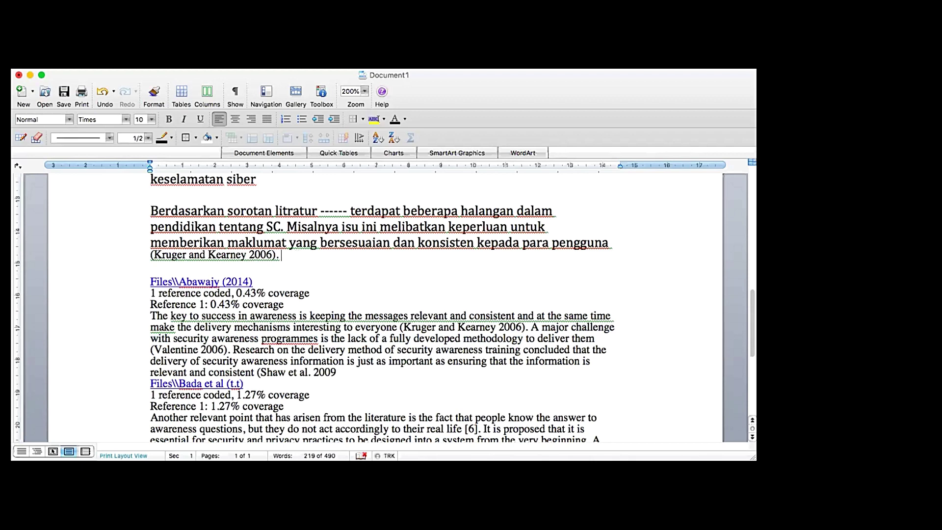
text(Isu lain juga melibat)
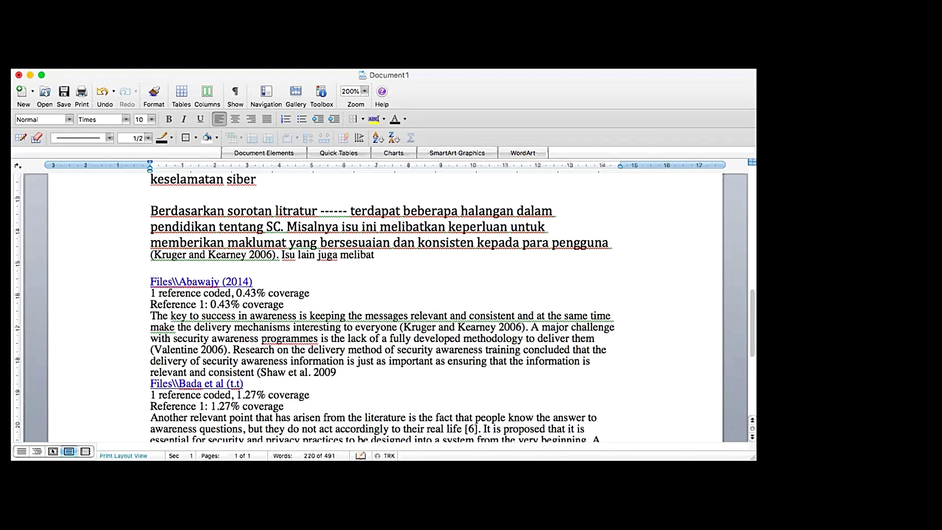
text(kan pendekatan dalam)
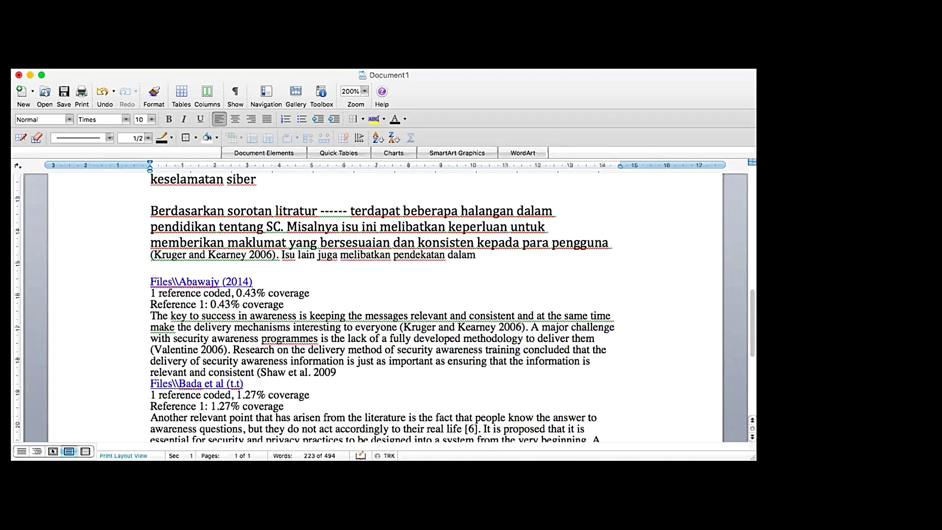
text( pelaksanaan penddi)
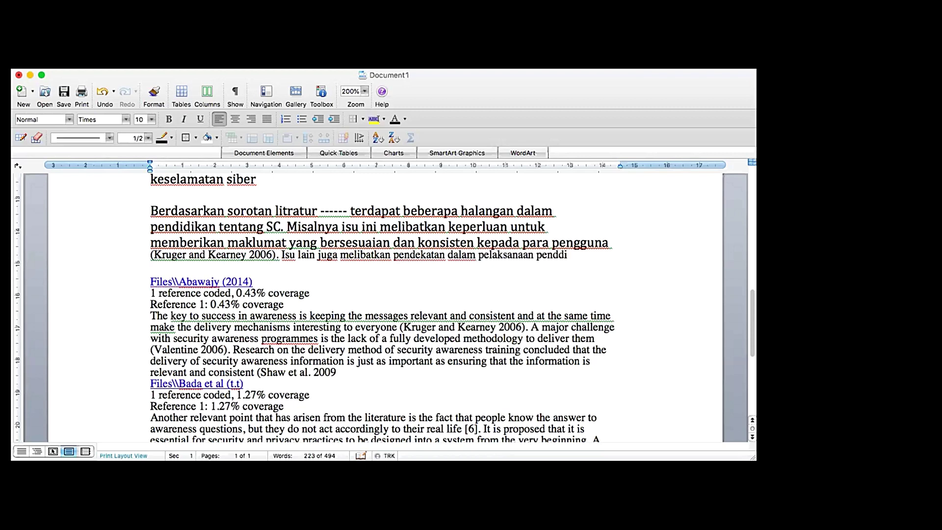
key(BackSpace)
key(BackSpace)
text(i)
text(dikan te)
text(ntang kes)
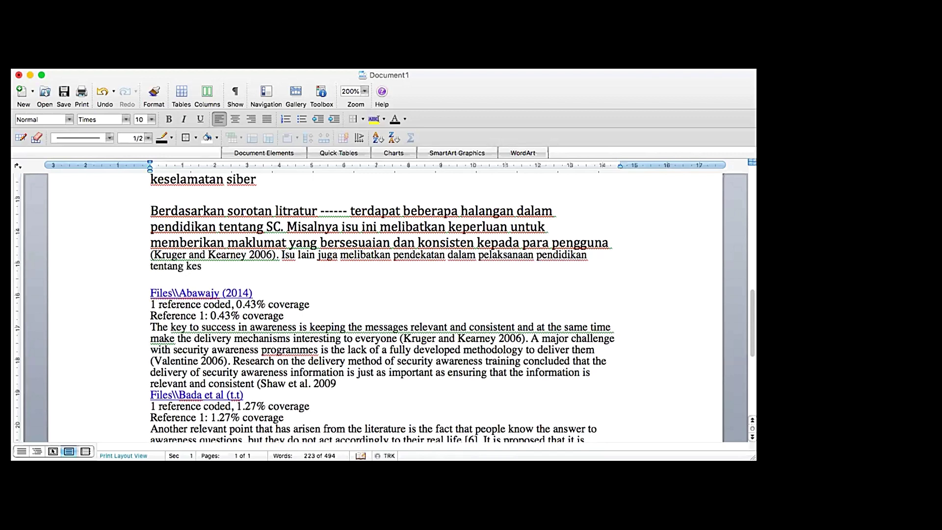
text(edaran siber ()
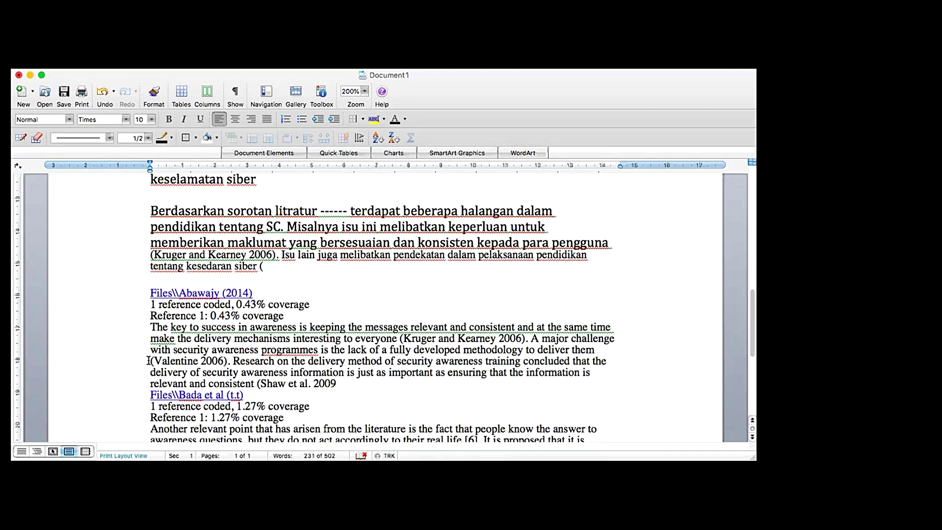
Copy the citation "(Valentine 2006)." from the Abawajy (2014) reference to the end of the sentence after "siber", and add blank lines below the paragraph.
drag(148, 360, 230, 362)
key(super+c)
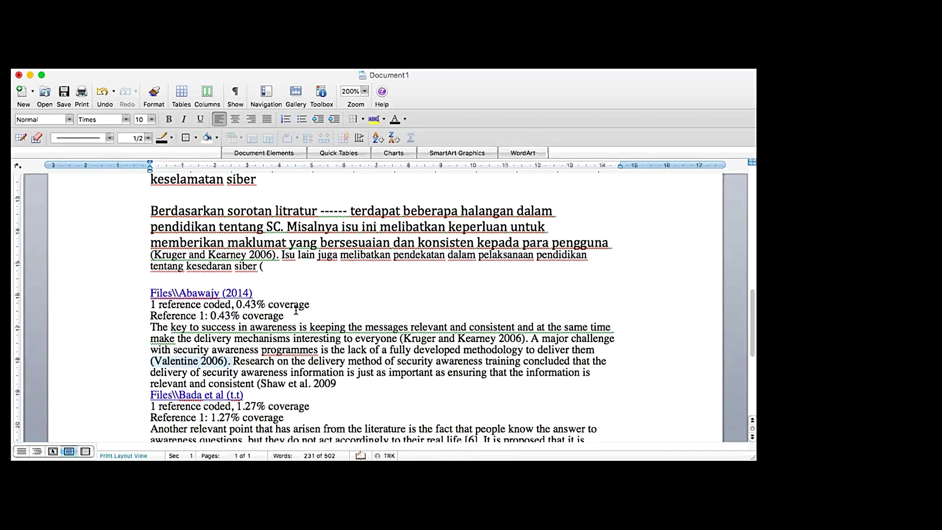
click(256, 266)
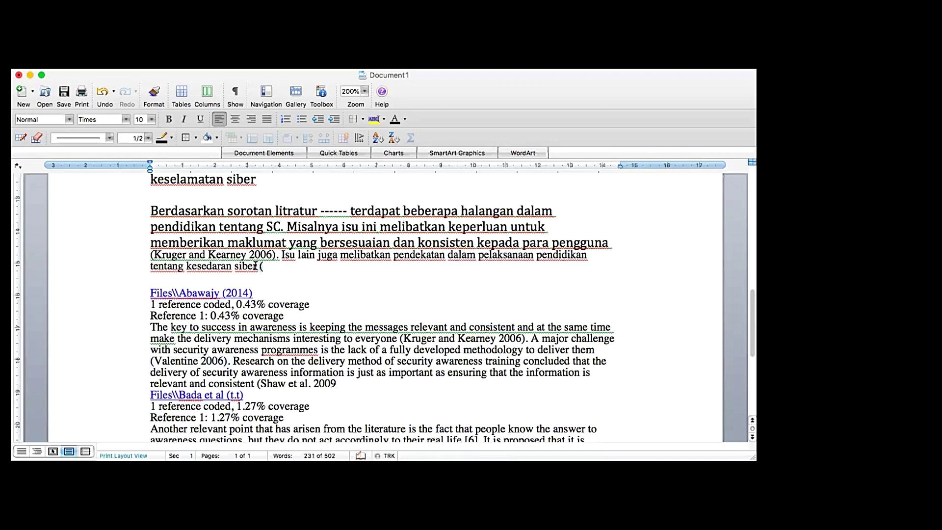
key(super+v)
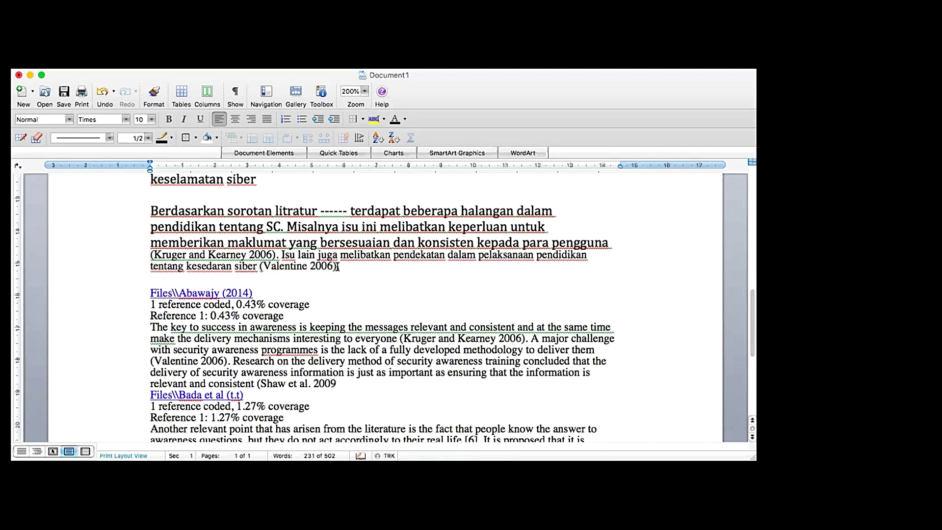
click(342, 266)
key(Return)
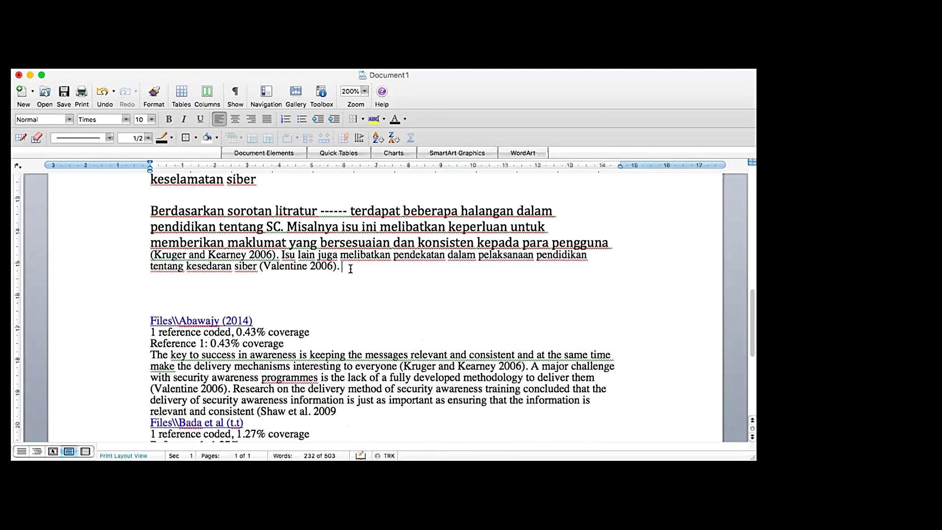
Review the Abawajy (2014) passage on the delivery method of security awareness training and return to the end of the draft paragraph.
scroll(319, 291, down, 5)
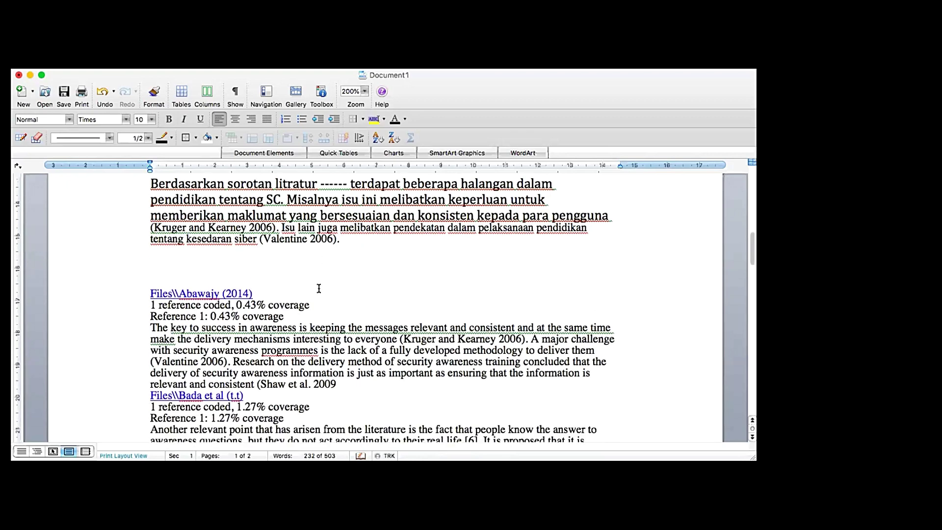
scroll(301, 271, down, 1)
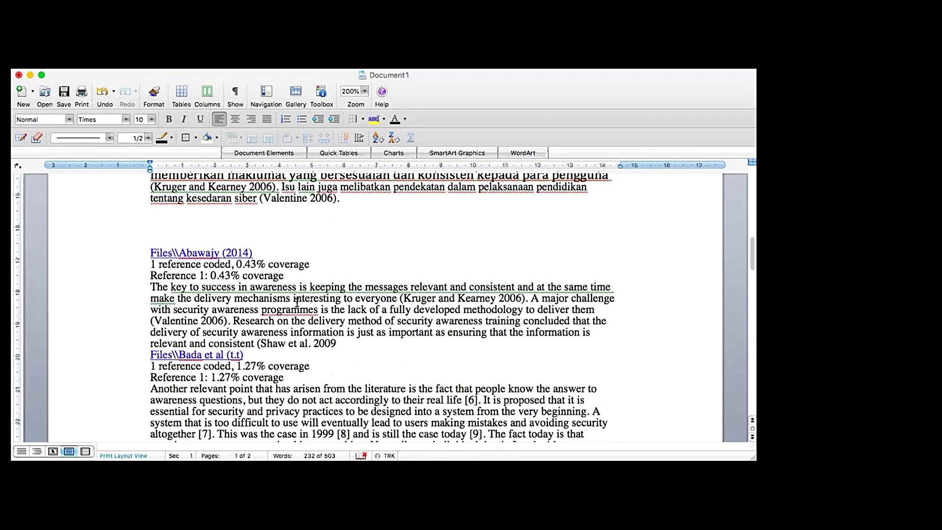
scroll(297, 298, up, 4)
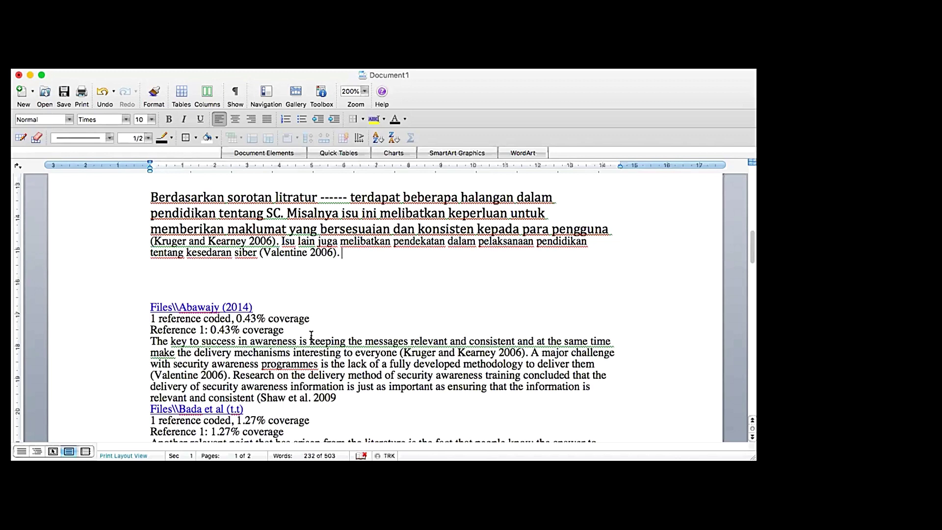
drag(233, 374, 353, 388)
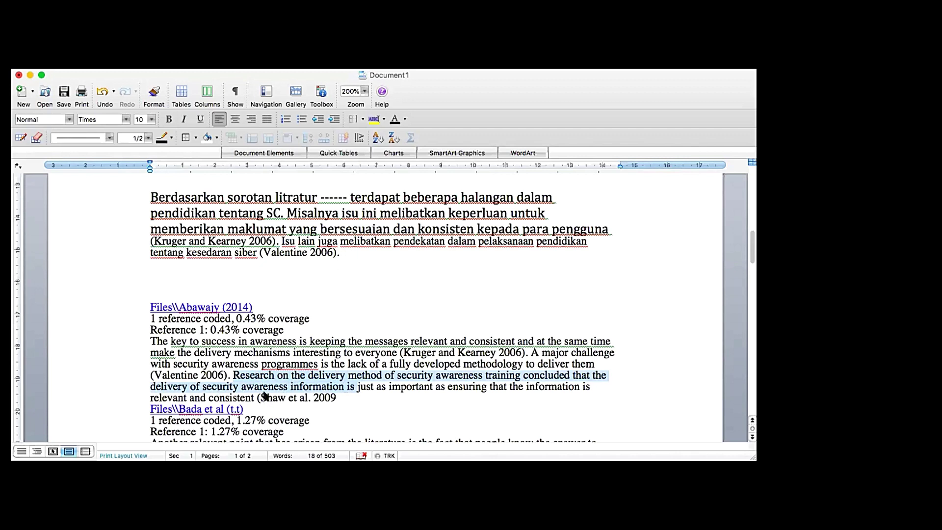
click(346, 248)
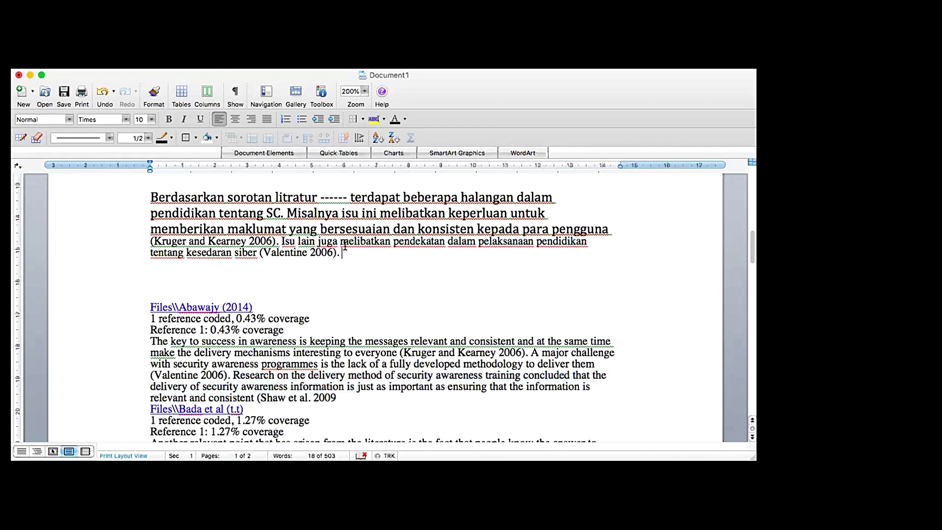